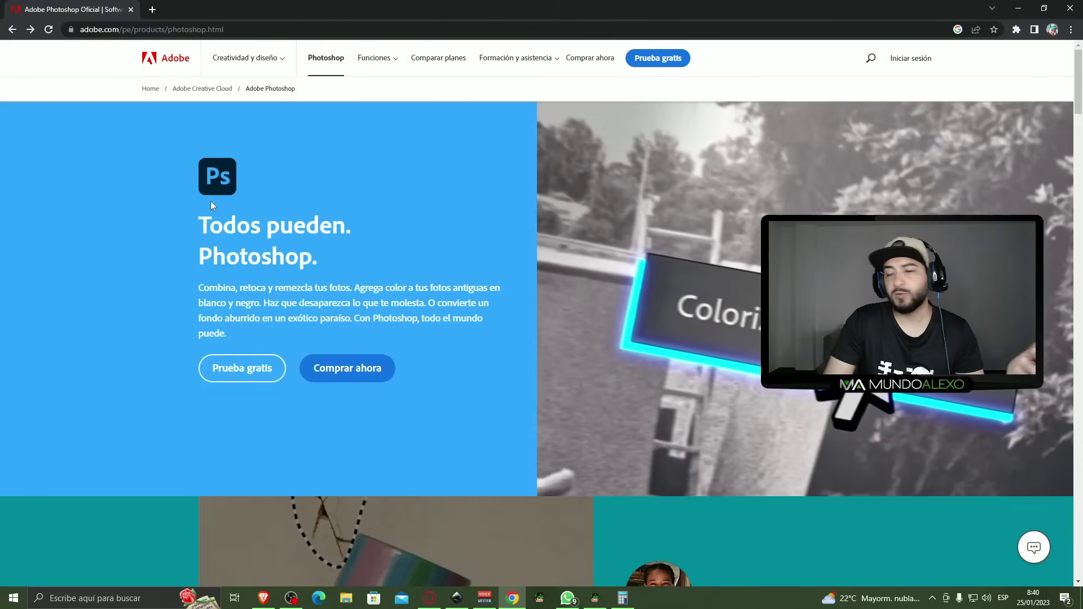
# Step: Browse the Adobe page, then go to the Creative Cloud plans and prices page via 'Comprar ahora'
pyautogui.scroll(-3, 217, 206)
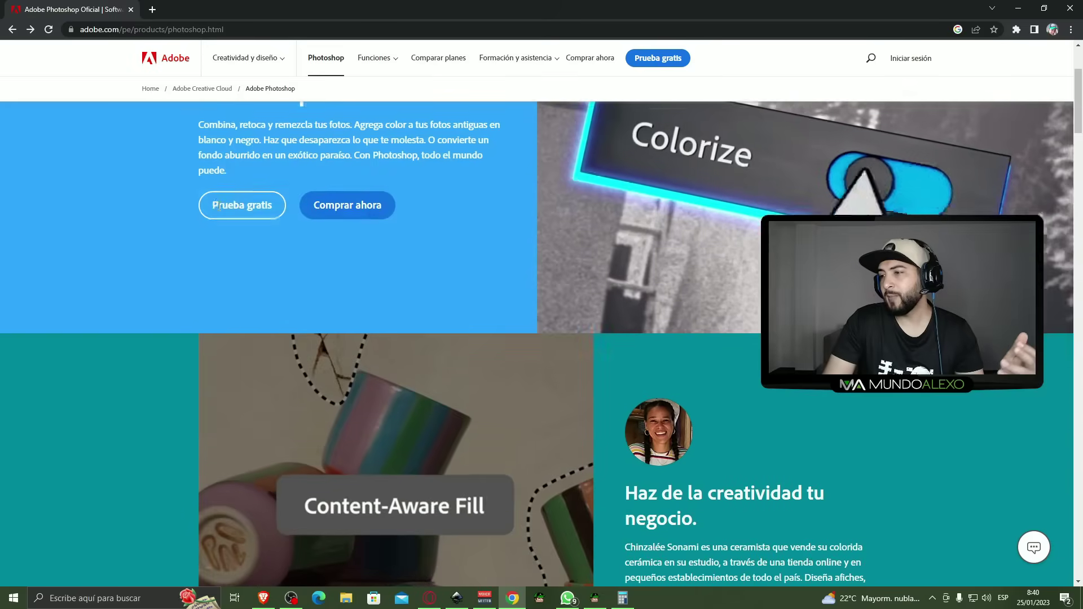
pyautogui.scroll(3, 218, 205)
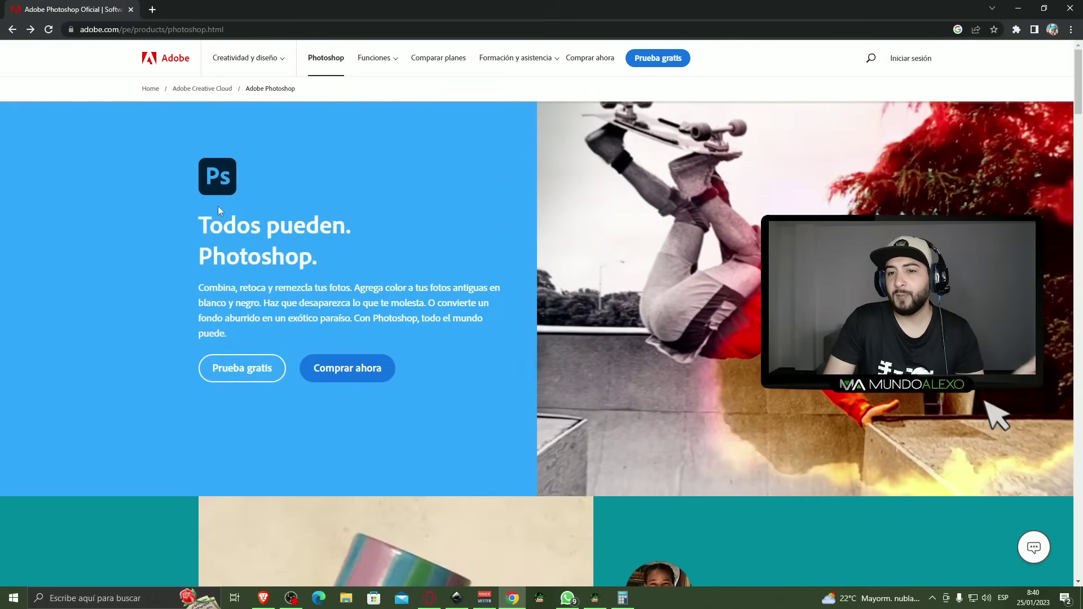
pyautogui.scroll(-5, 218, 205)
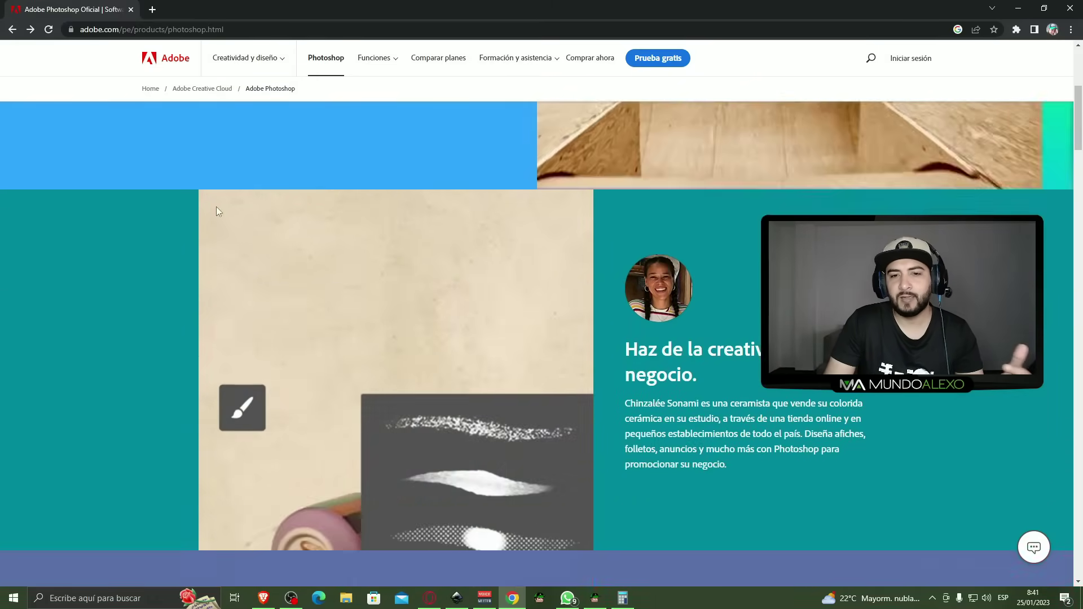
pyautogui.scroll(-2, 215, 207)
pyautogui.scroll(-2, 204, 204)
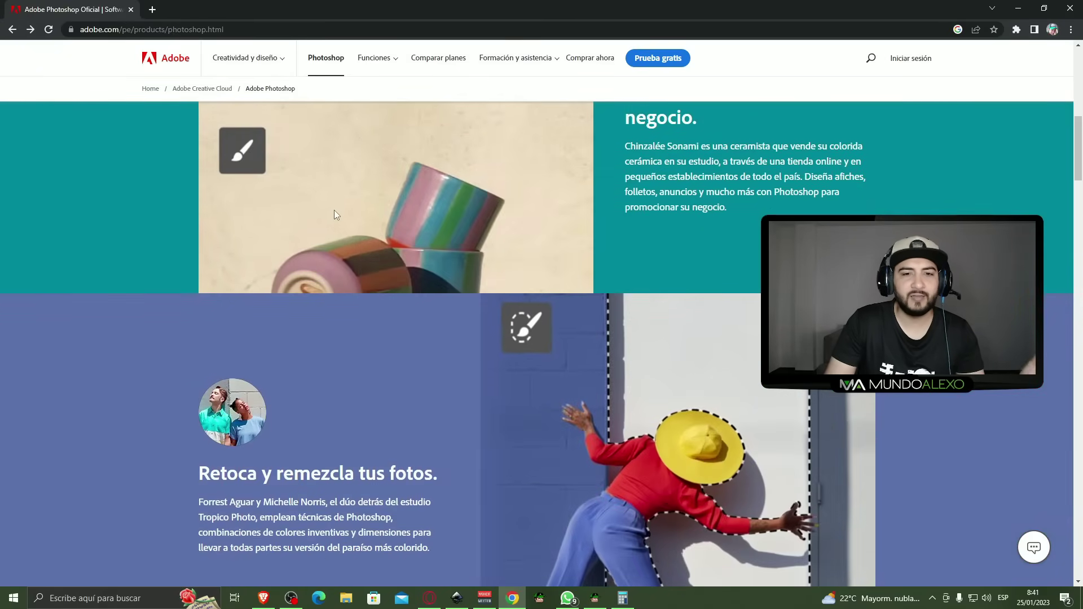
pyautogui.scroll(-3, 334, 212)
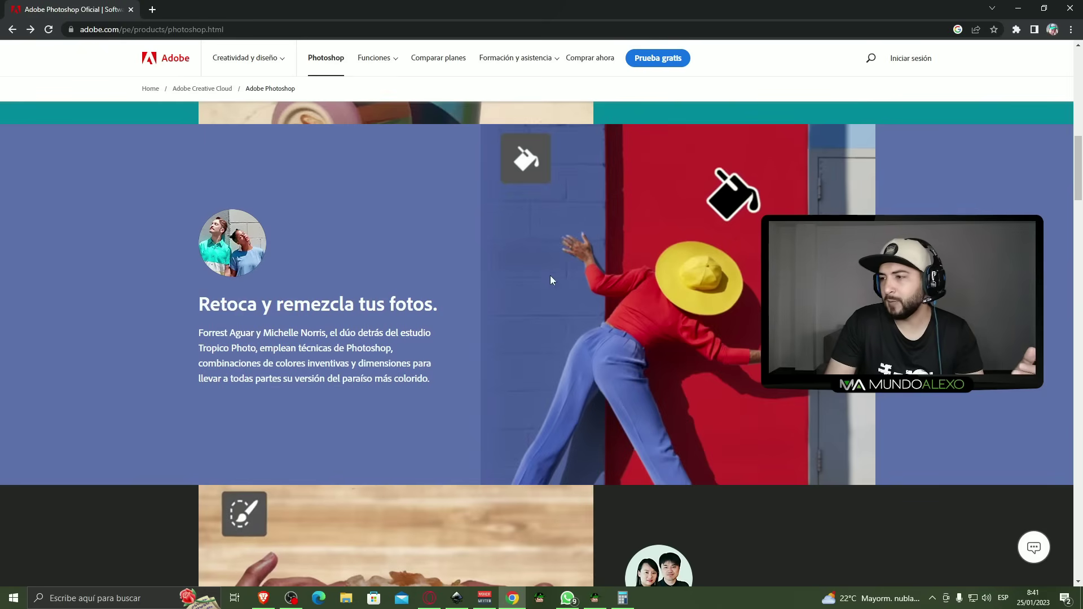
pyautogui.scroll(-4, 462, 230)
pyautogui.scroll(-2, 448, 225)
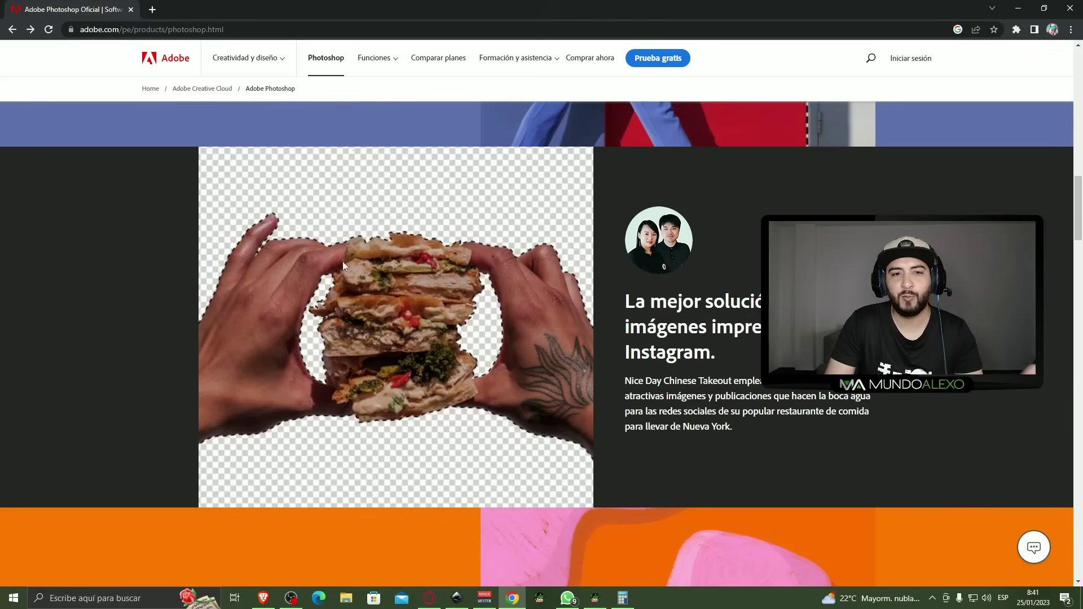
pyautogui.scroll(-3, 366, 282)
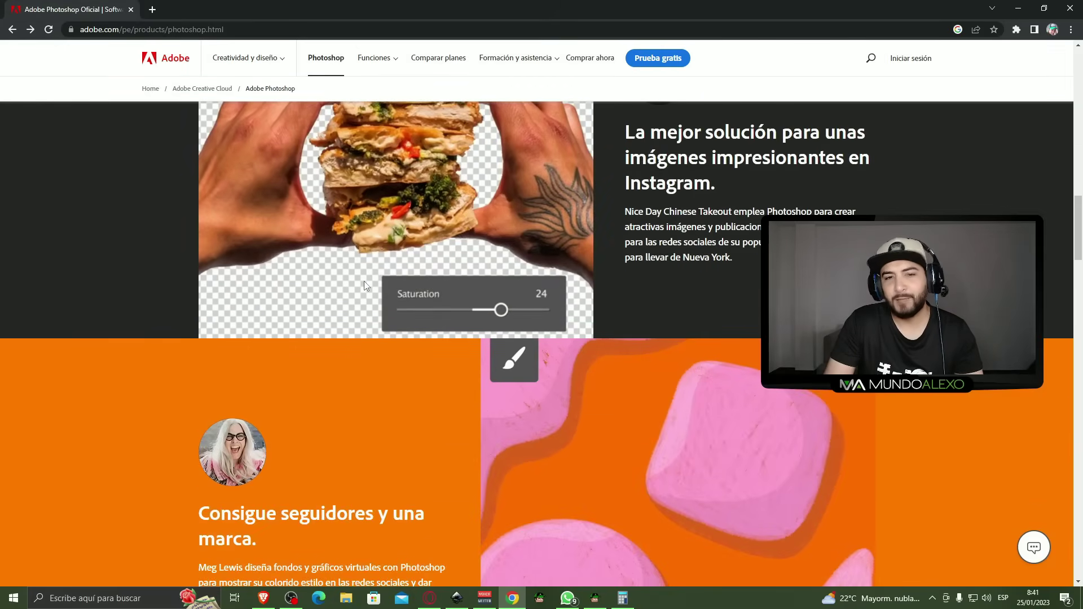
pyautogui.scroll(-3, 364, 281)
pyautogui.scroll(-2, 364, 281)
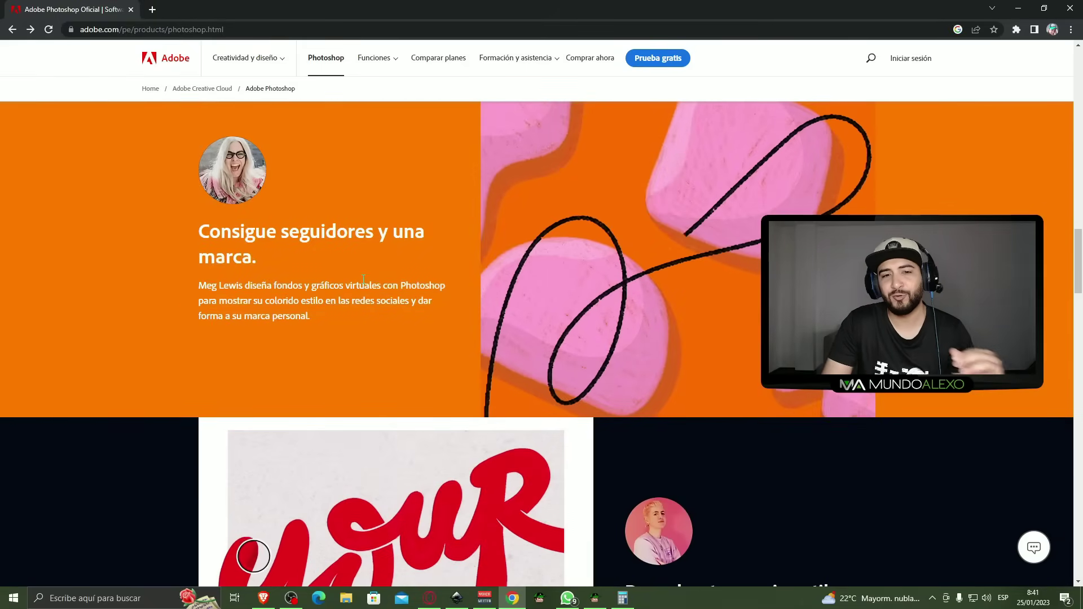
pyautogui.scroll(-1, 363, 279)
pyautogui.scroll(-3, 363, 279)
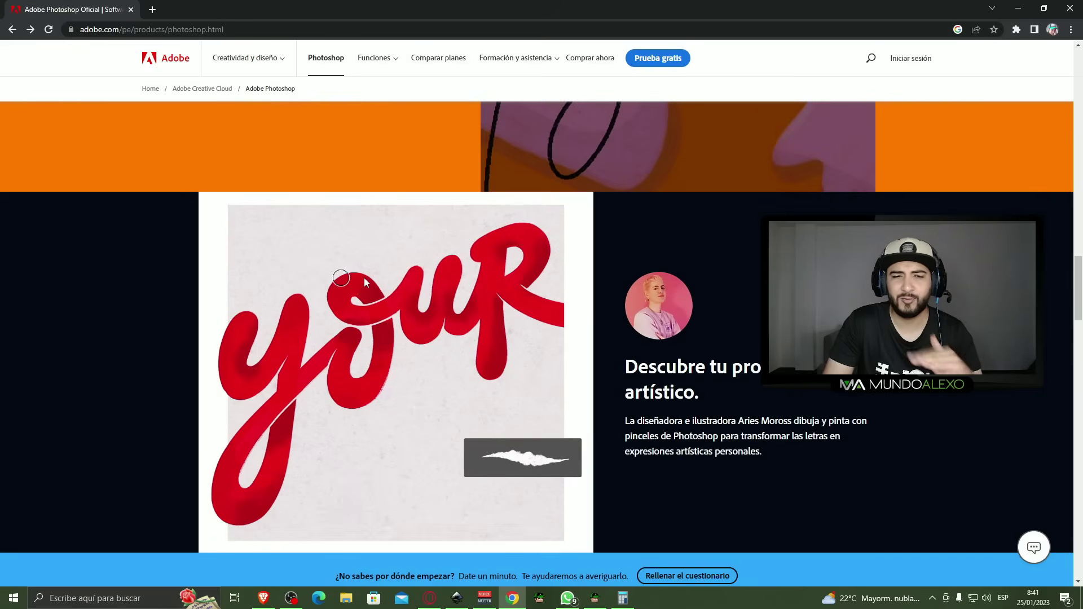
pyautogui.scroll(-1, 364, 278)
pyautogui.scroll(3, 365, 279)
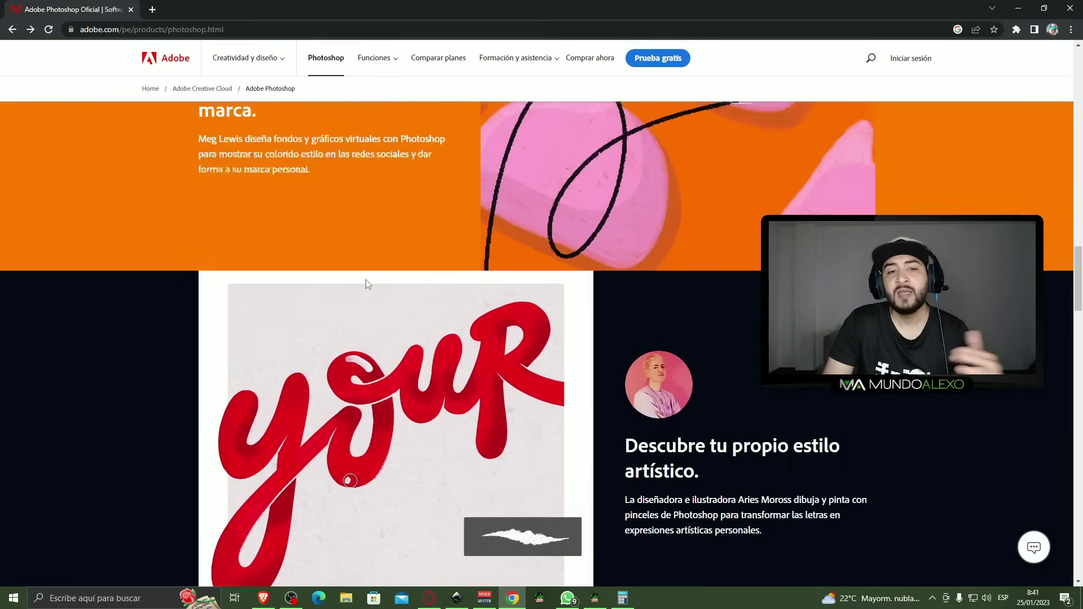
pyautogui.scroll(8, 366, 281)
pyautogui.scroll(7, 364, 271)
pyautogui.scroll(4, 363, 271)
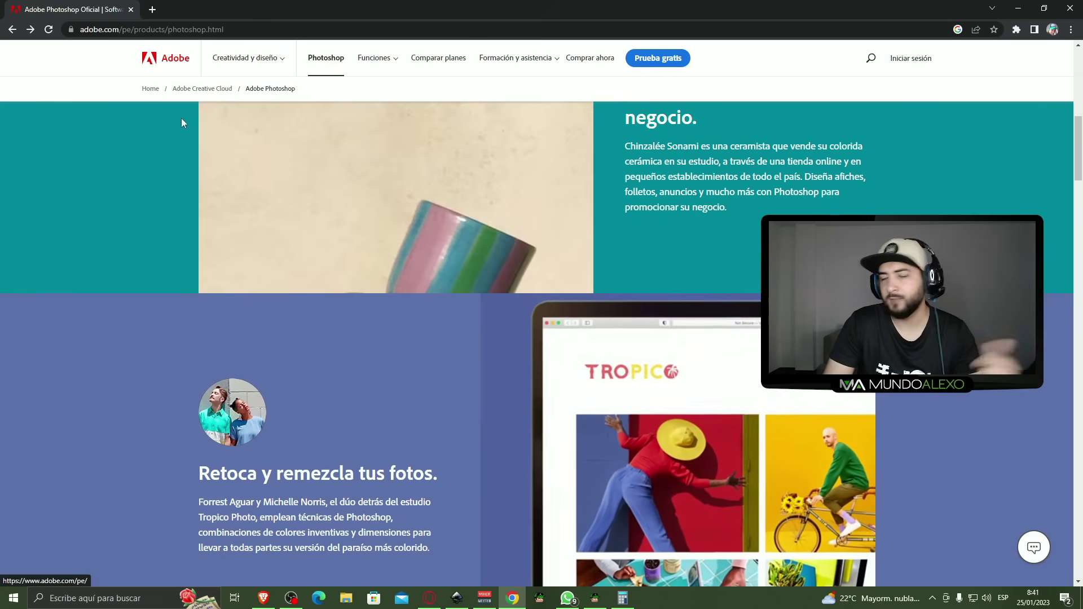
pyautogui.scroll(4, 222, 170)
pyautogui.scroll(3, 223, 170)
pyautogui.scroll(4, 243, 168)
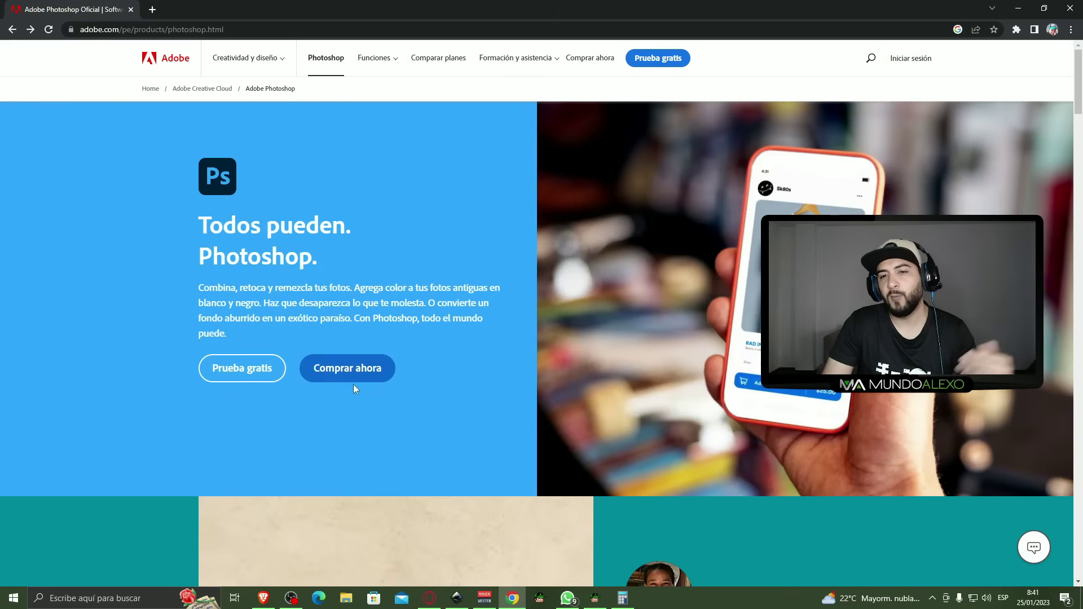
pyautogui.click(371, 381)
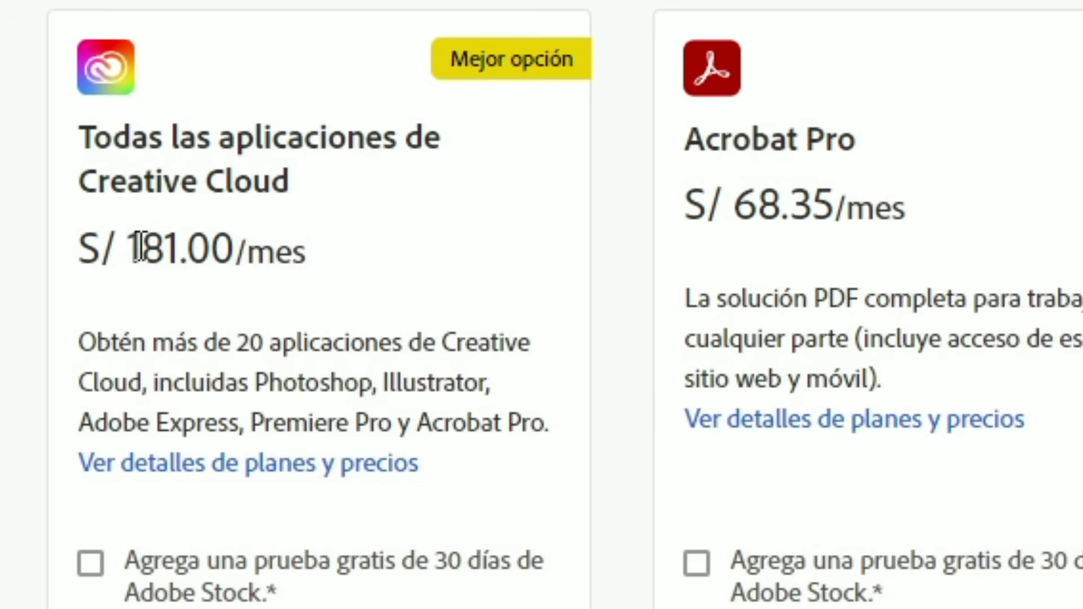
# Step: Highlight the all-apps plan's S/ 181.00 monthly price and bring Calculator to the front
pyautogui.moveTo(137, 246); pyautogui.dragTo(253, 244)
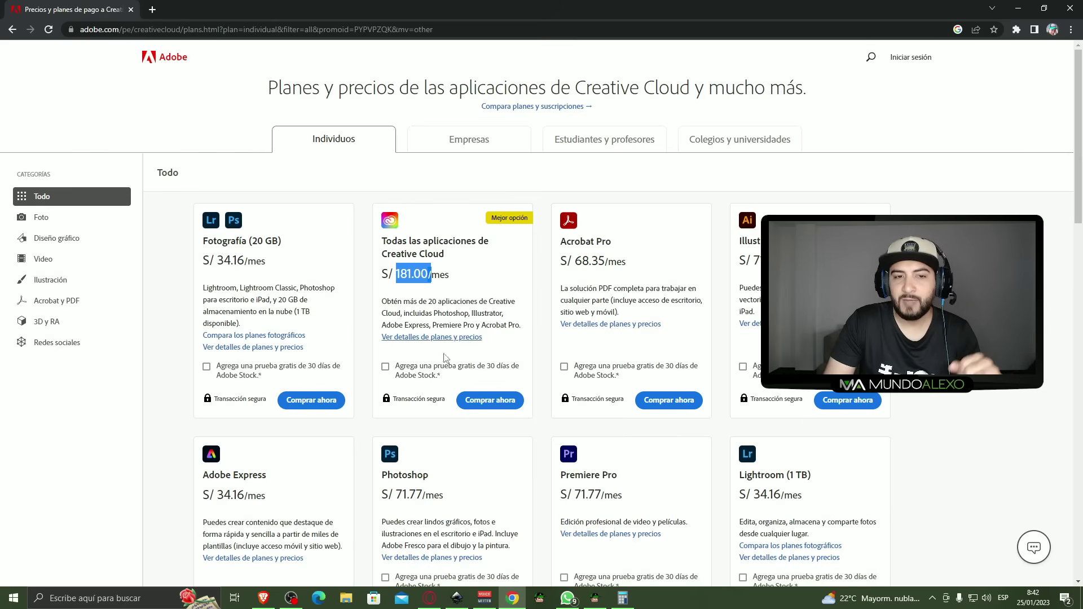
pyautogui.hotkey('alt', 'Tab')
pyautogui.click(1020, 12)
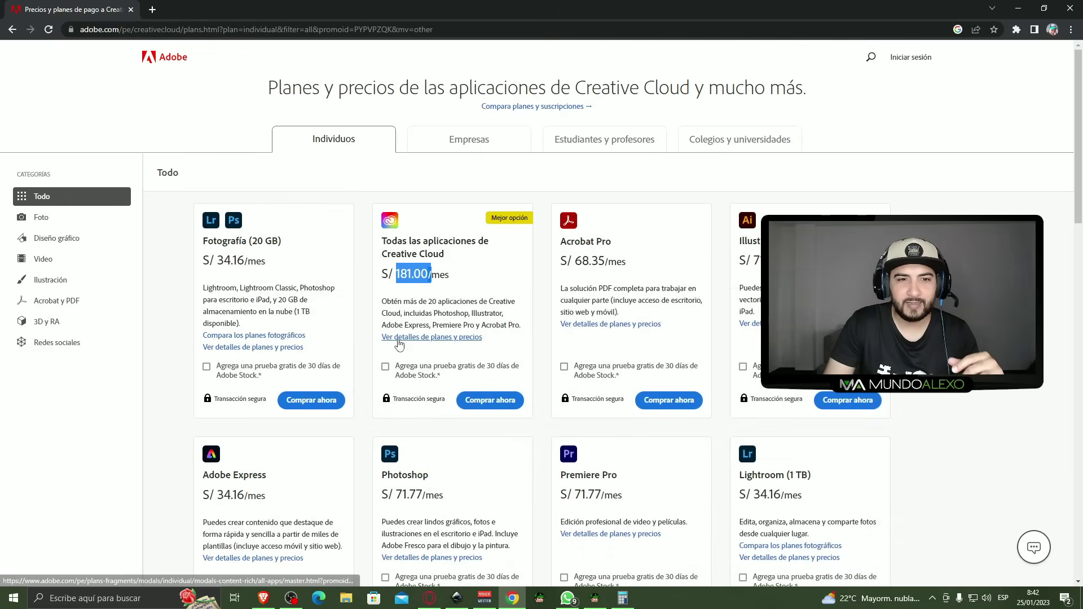
pyautogui.click(621, 600)
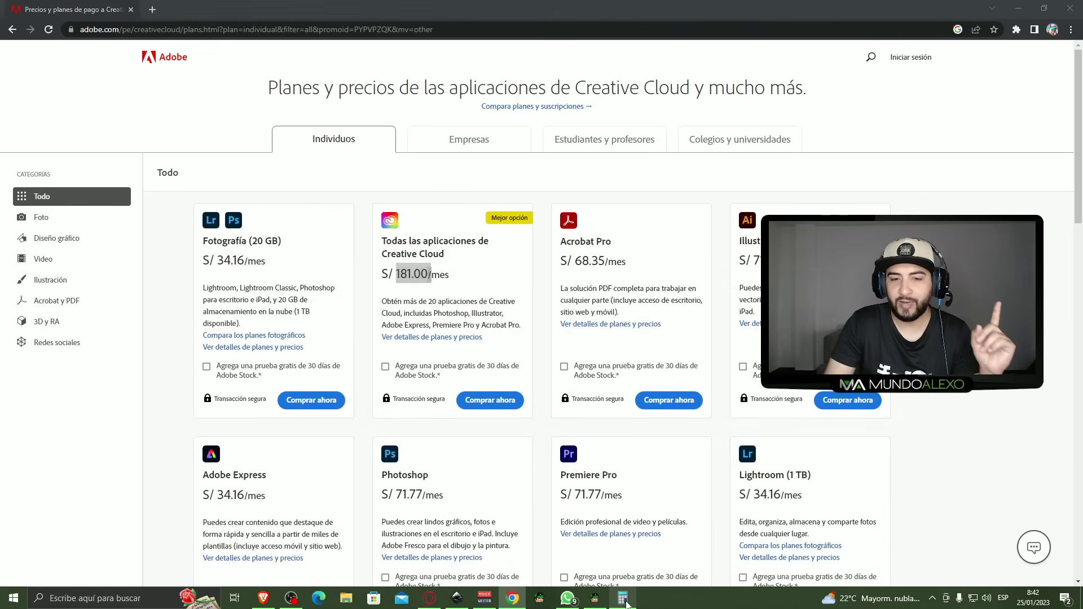
# Step: Calculate the all-apps yearly cost, 181 × 12 = 2.172, then return to the plans page
pyautogui.click(169, 476)
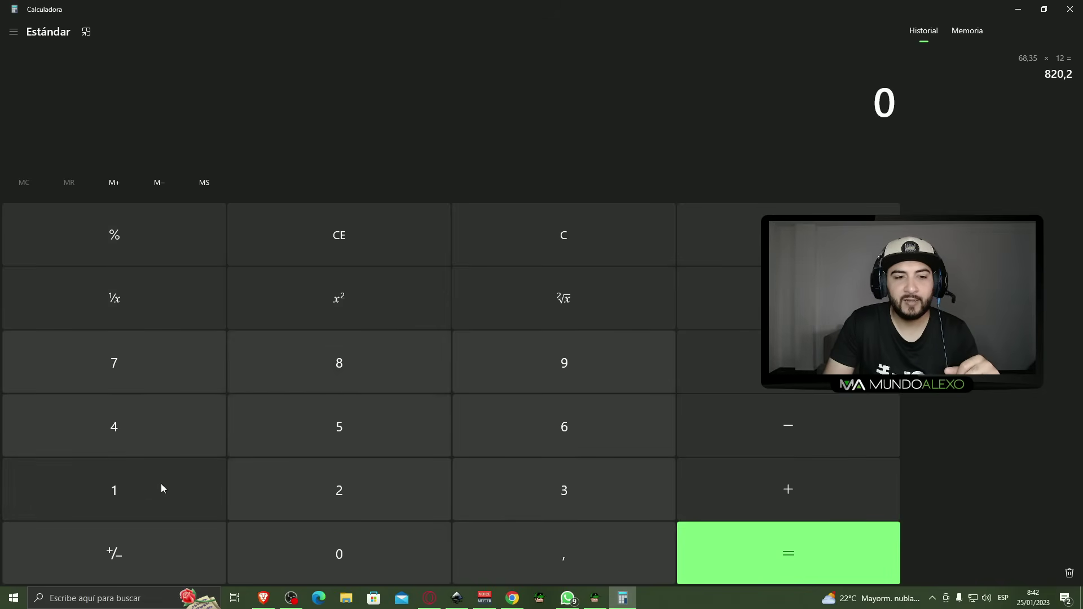
pyautogui.click(333, 360)
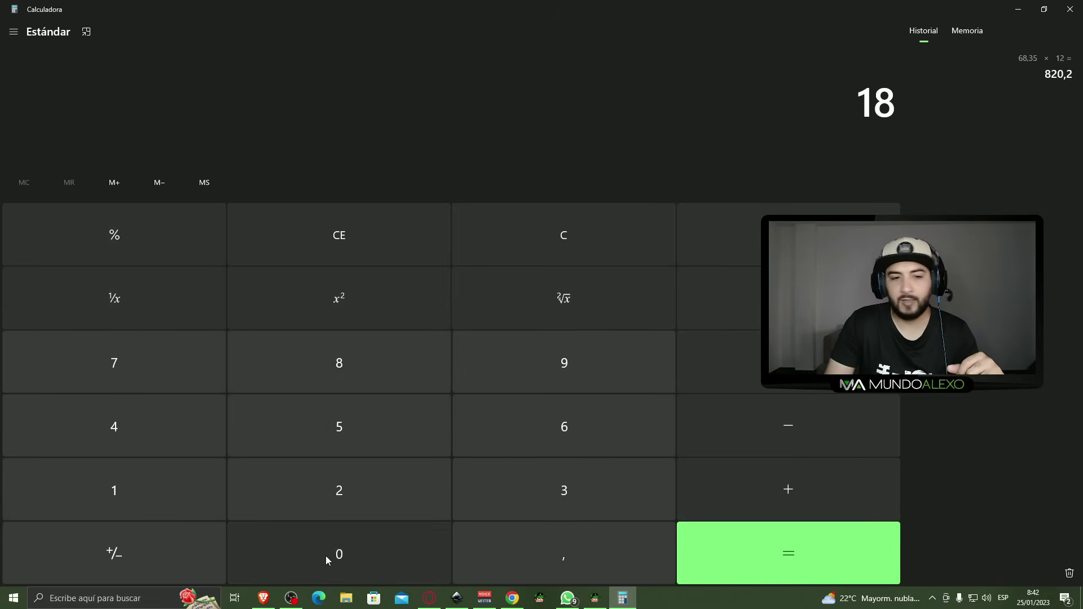
pyautogui.click(136, 491)
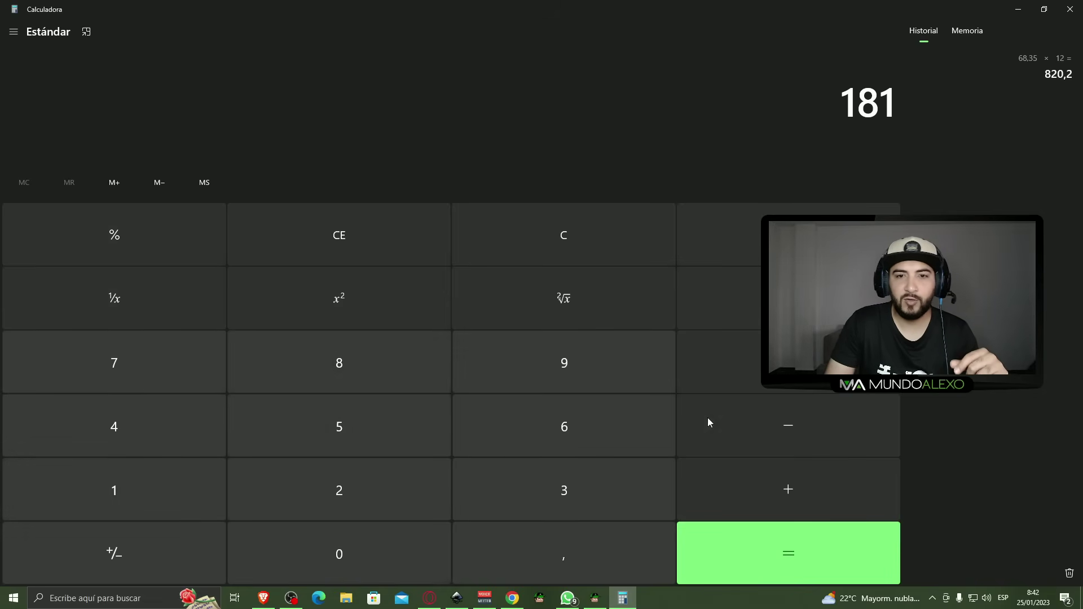
pyautogui.click(756, 379)
pyautogui.click(224, 503)
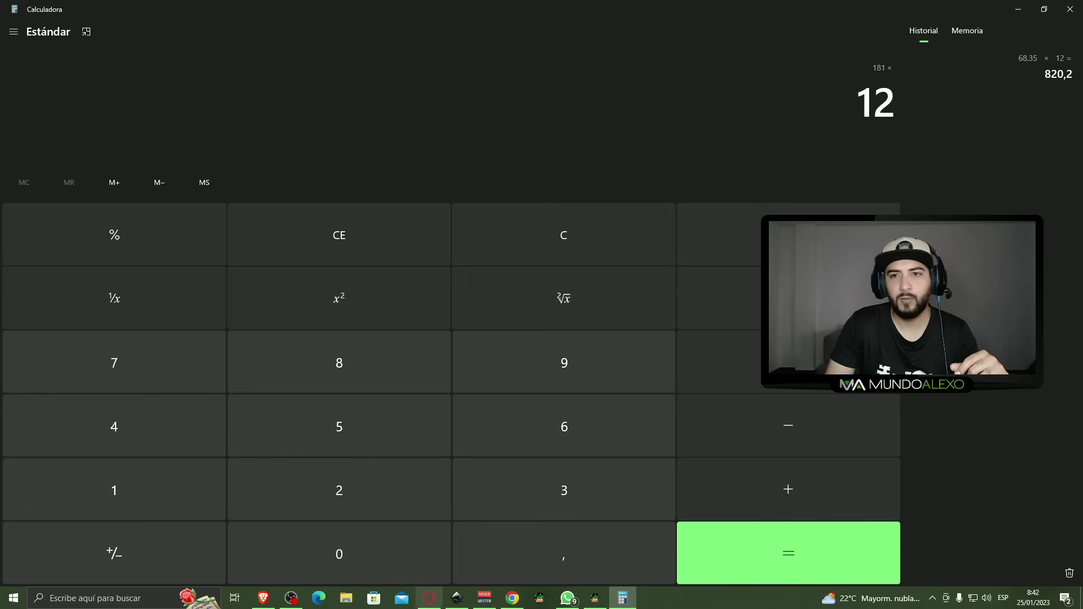
pyautogui.click(758, 582)
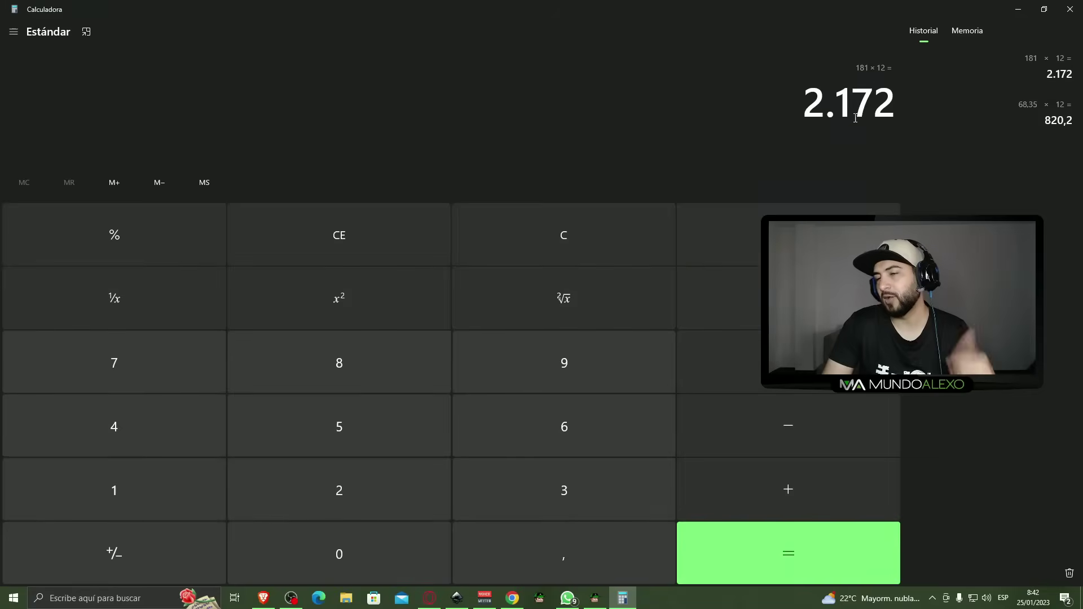
pyautogui.click(1019, 10)
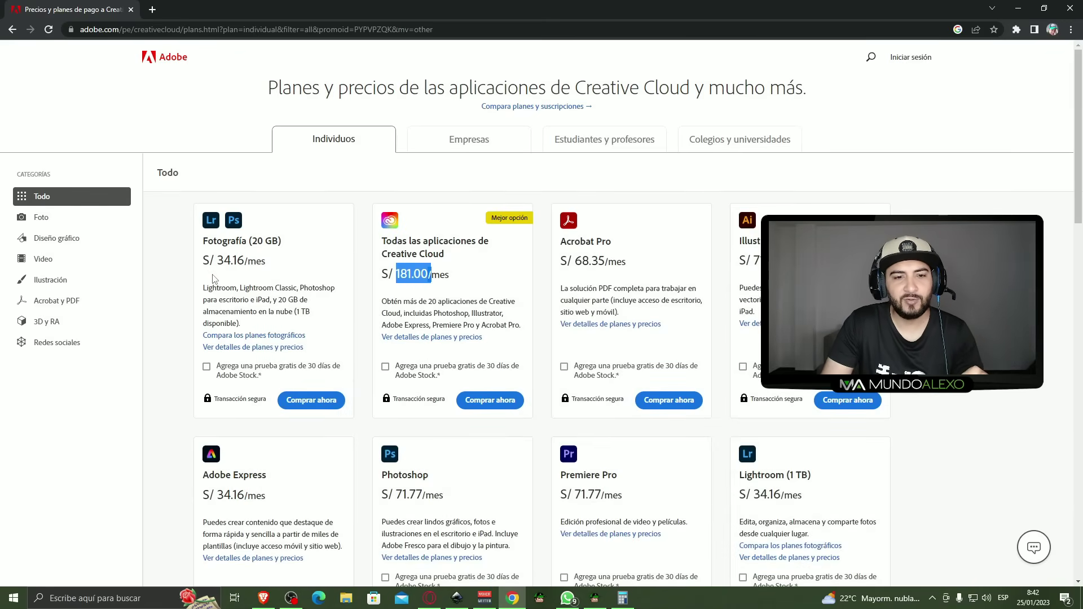
# Step: Review the other Adobe plan prices, then bring back Calculator showing the 2.172 total
pyautogui.scroll(-3, 222, 285)
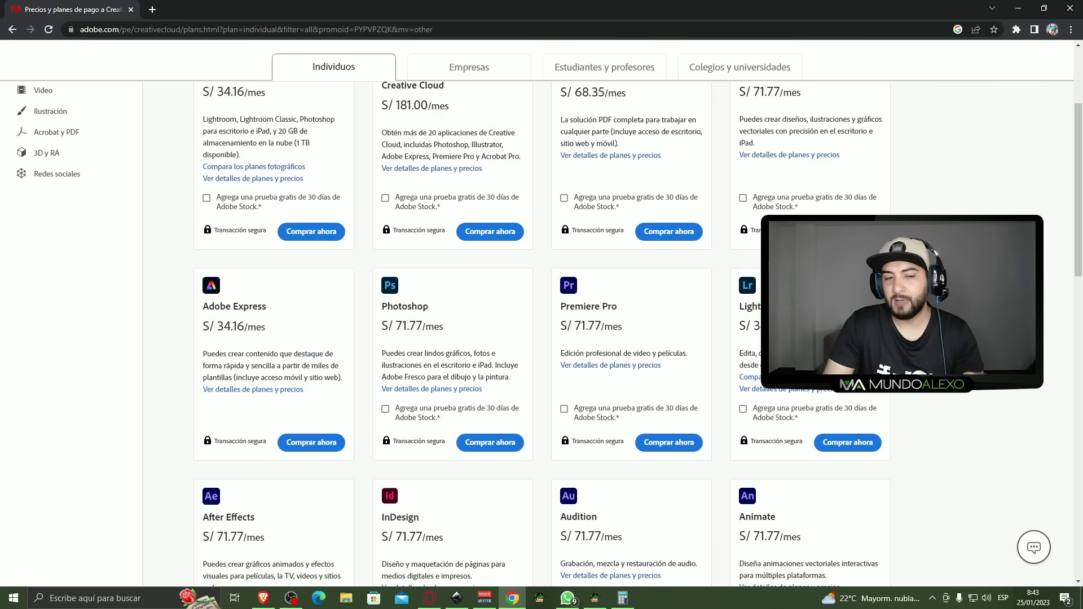
pyautogui.scroll(3, 244, 278)
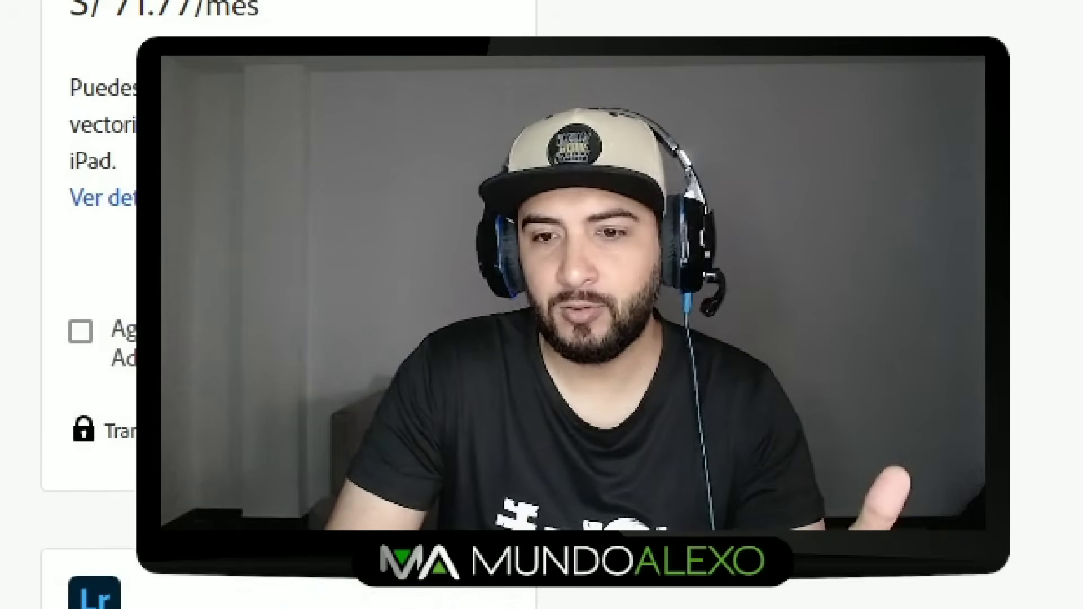
pyautogui.scroll(2, 288, 282)
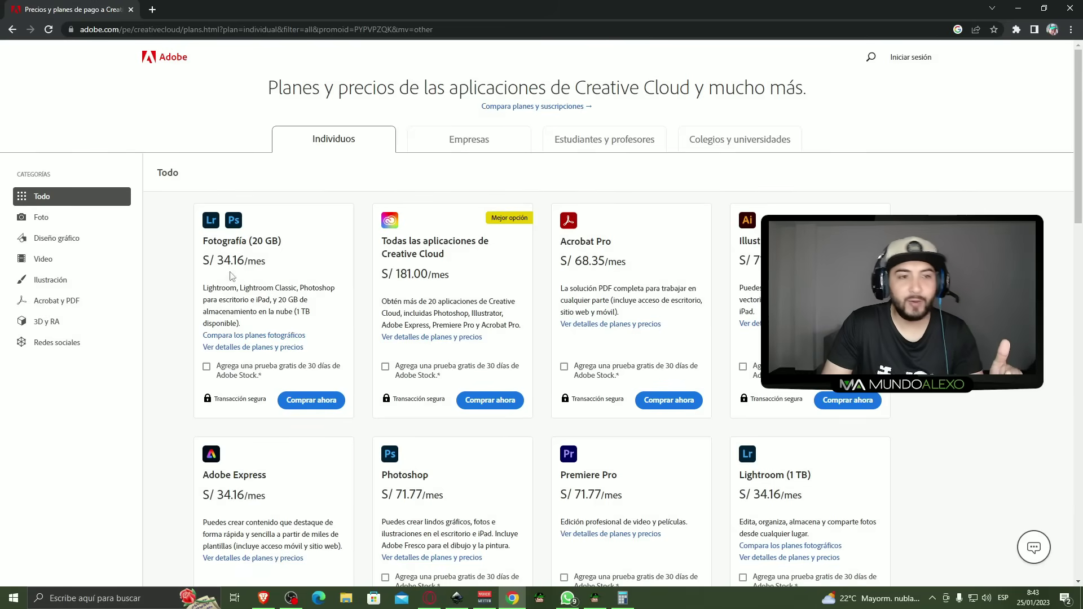
pyautogui.scroll(-2, 232, 276)
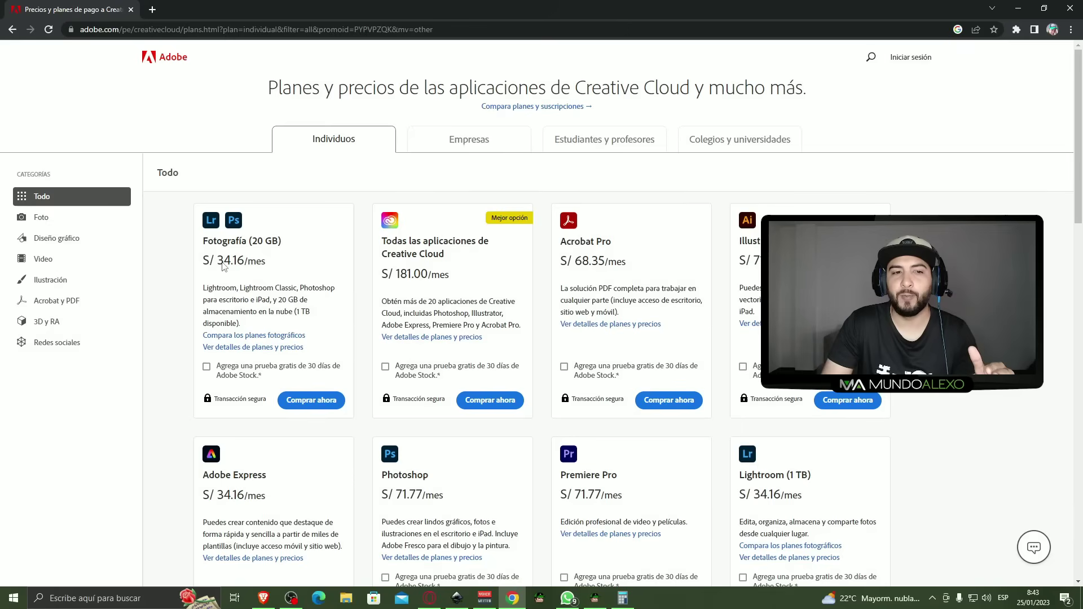
pyautogui.scroll(-2, 413, 418)
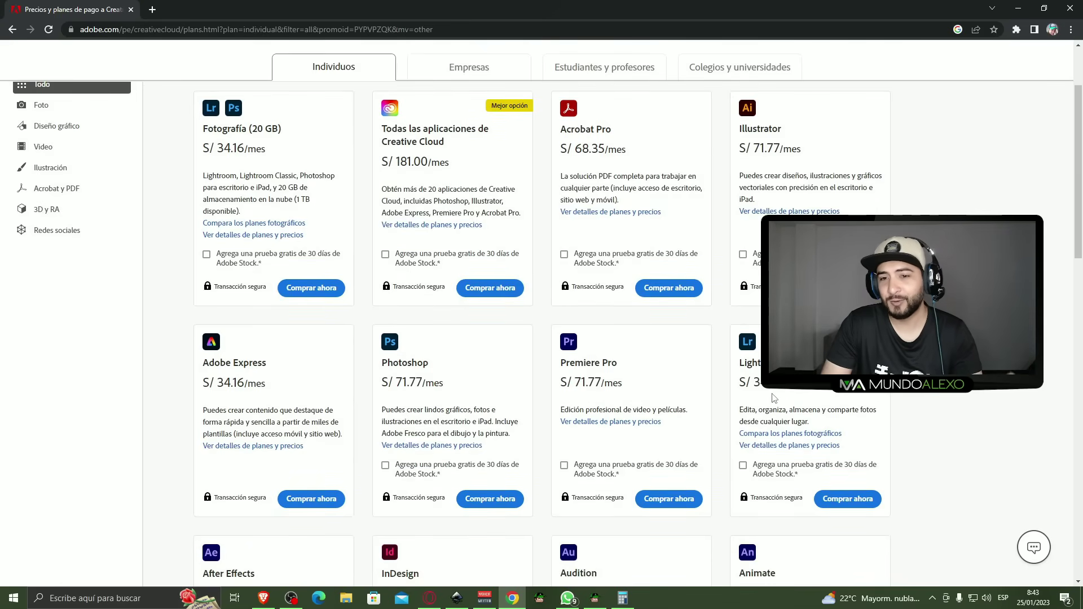
pyautogui.scroll(2, 255, 257)
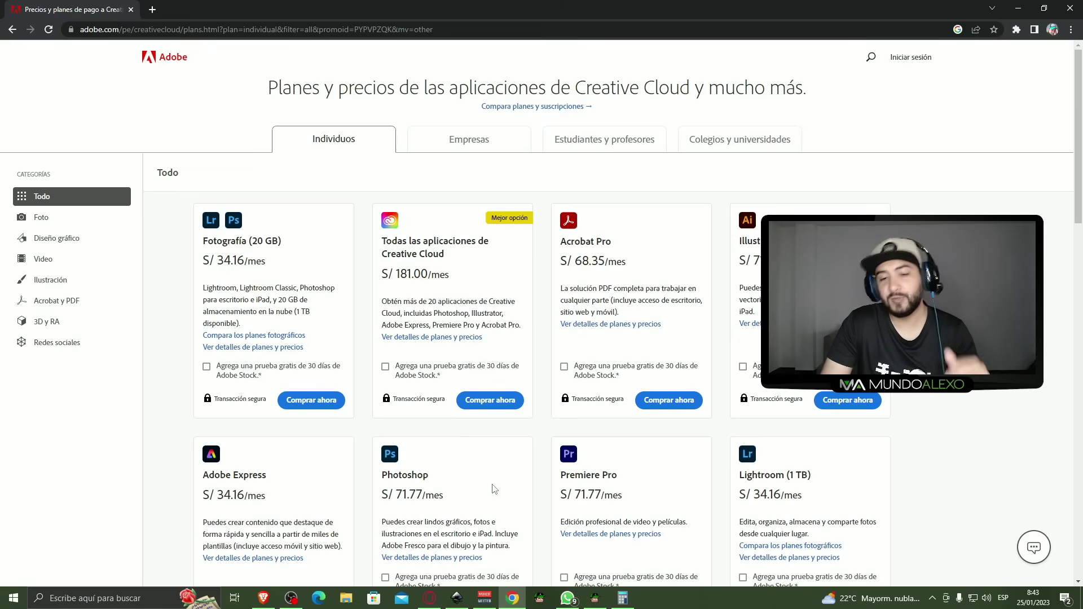
pyautogui.click(615, 597)
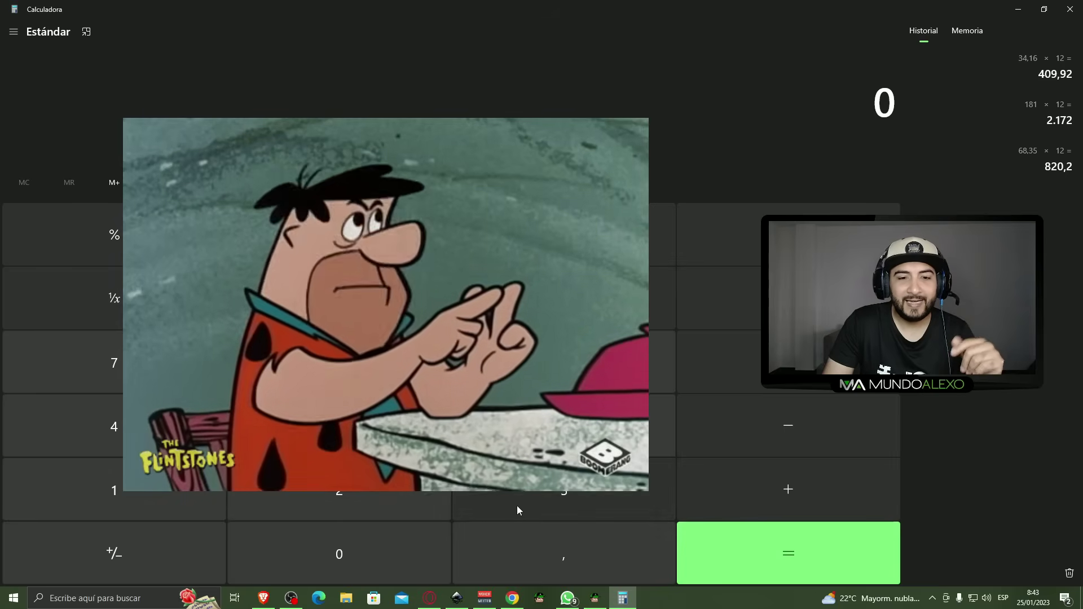
# Step: Calculate the Photography plan's yearly cost, 34,16 × 12 = 409,92
pyautogui.click(517, 506)
pyautogui.click(74, 429)
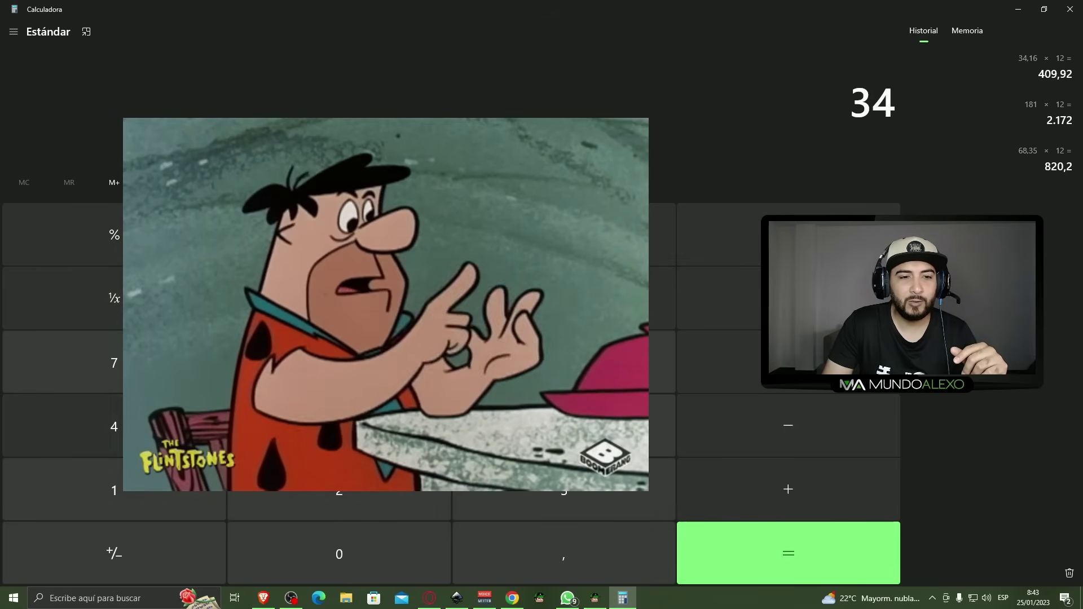
pyautogui.click(553, 567)
pyautogui.click(74, 468)
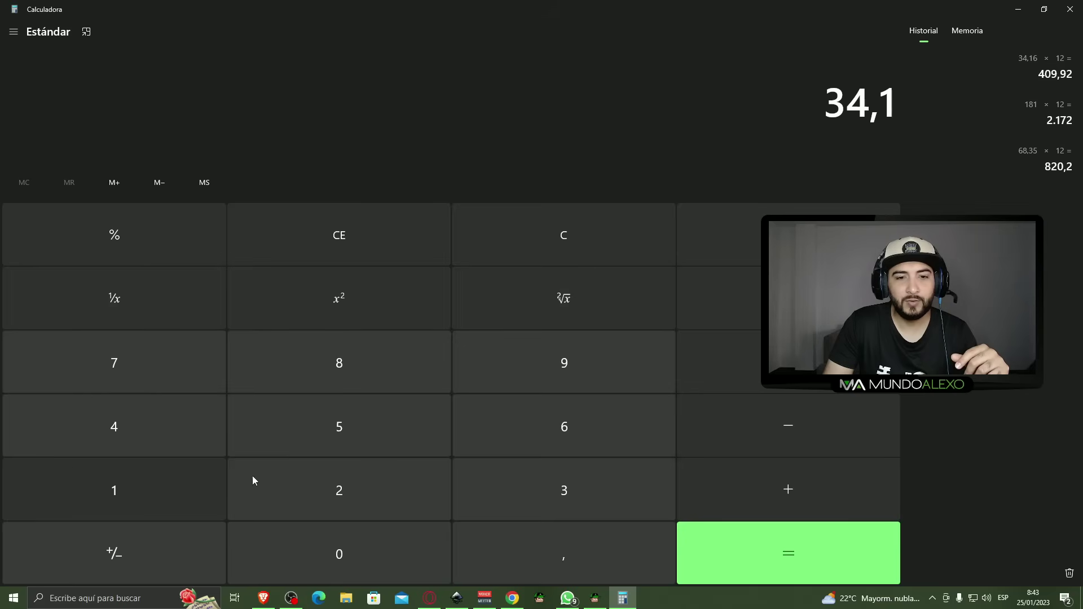
pyautogui.click(517, 436)
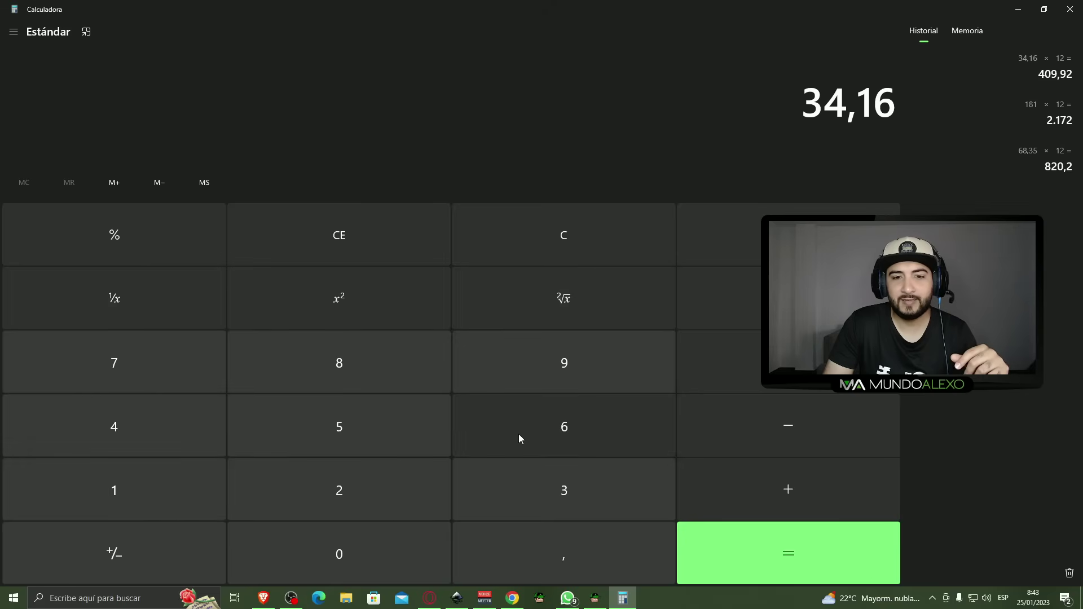
pyautogui.click(759, 376)
pyautogui.click(109, 491)
pyautogui.click(364, 498)
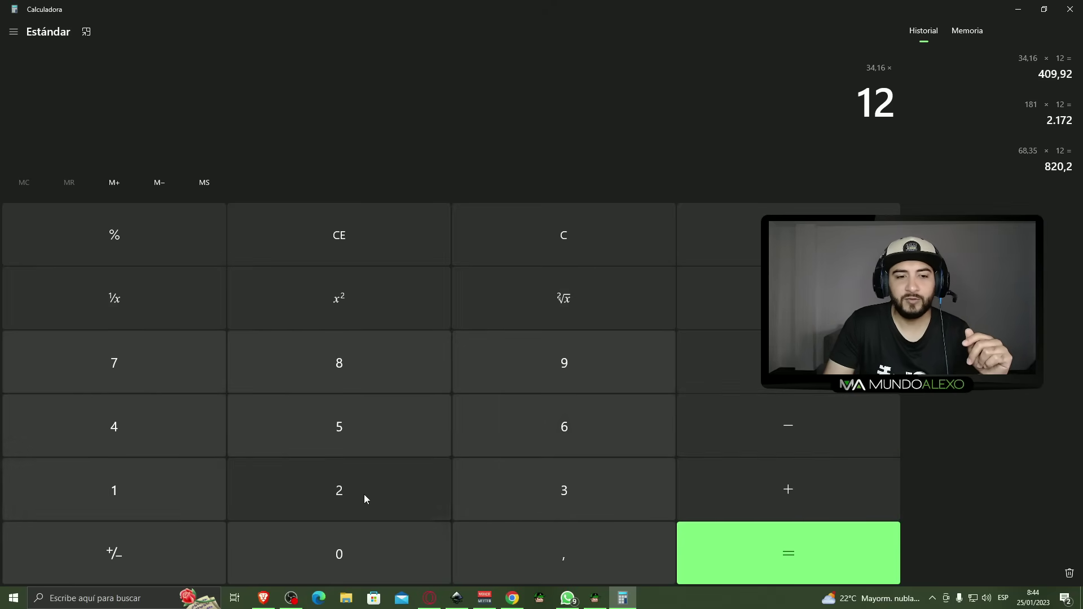
pyautogui.click(751, 559)
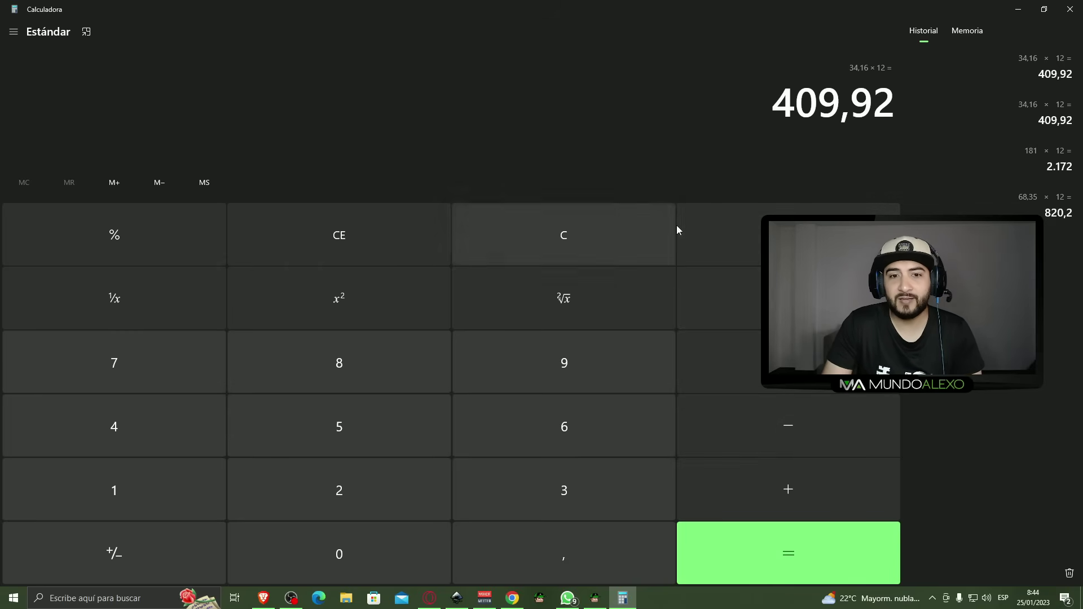
# Step: Check the Photoshop price, clear the calculator, and compute 71,77 × 12 = 861,24
pyautogui.click(1017, 9)
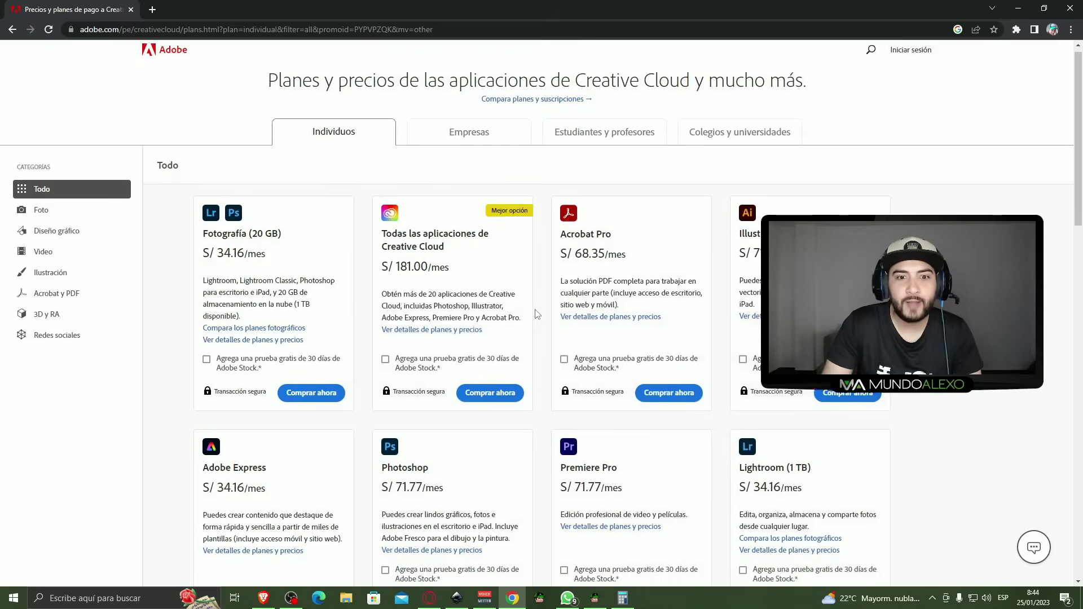
pyautogui.scroll(-4, 533, 326)
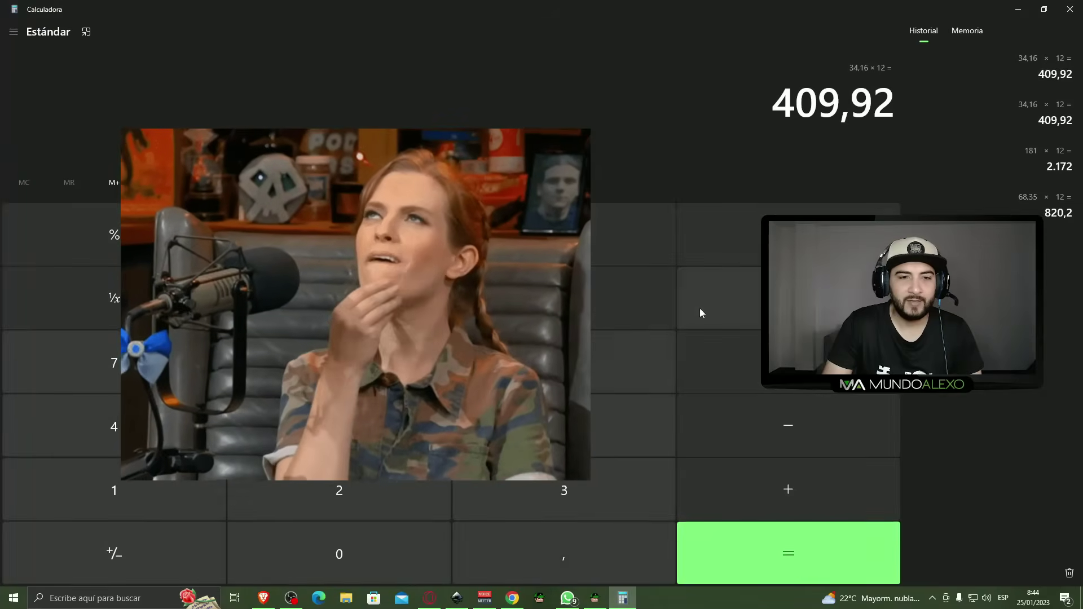
pyautogui.click(712, 240)
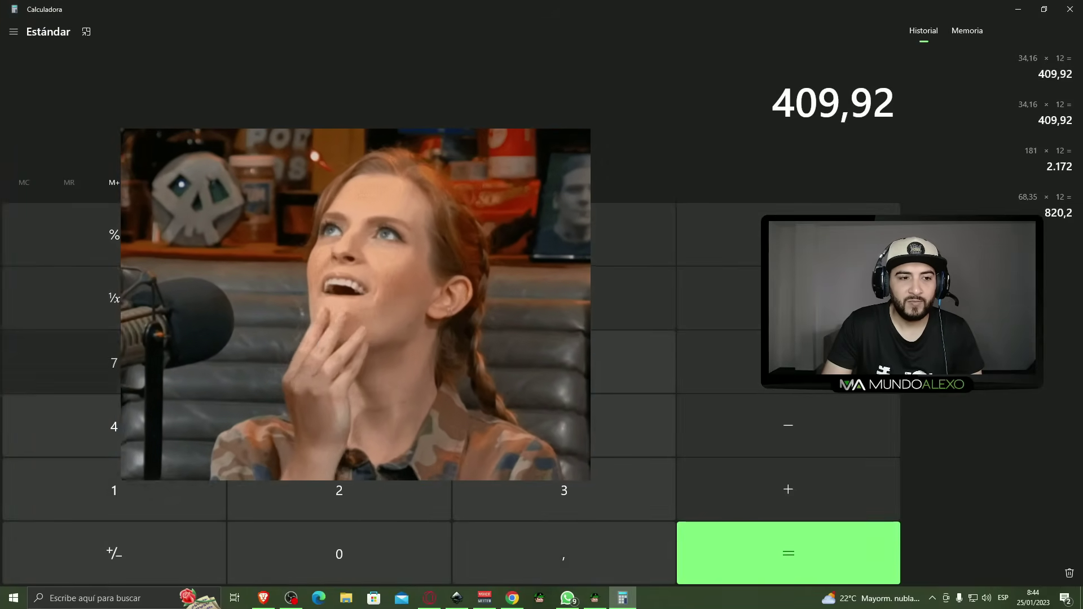
pyautogui.click(136, 363)
pyautogui.click(135, 496)
pyautogui.click(511, 539)
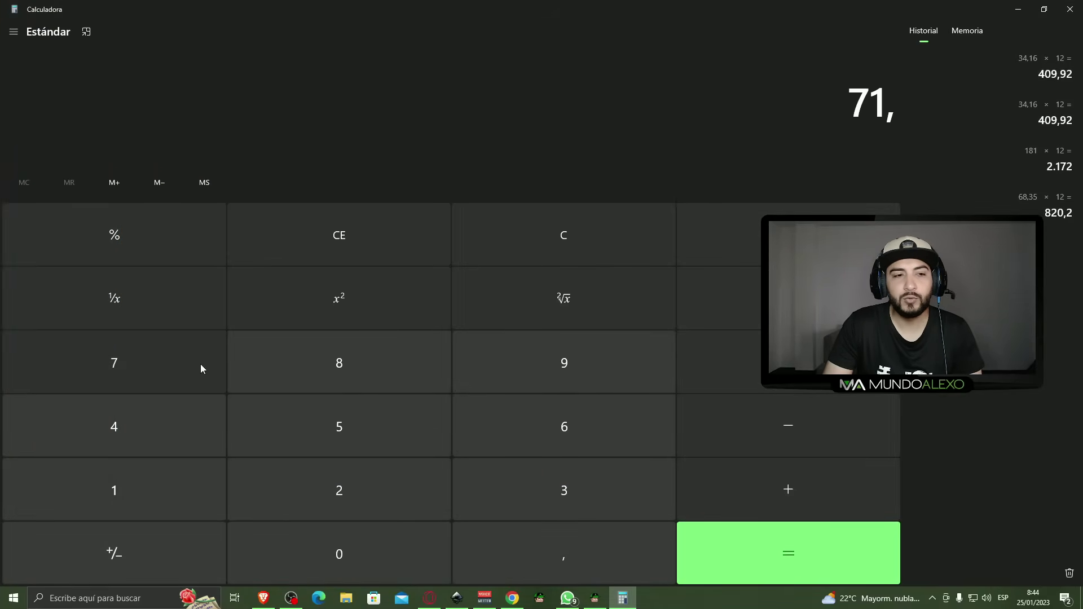
pyautogui.click(163, 371)
pyautogui.click(728, 361)
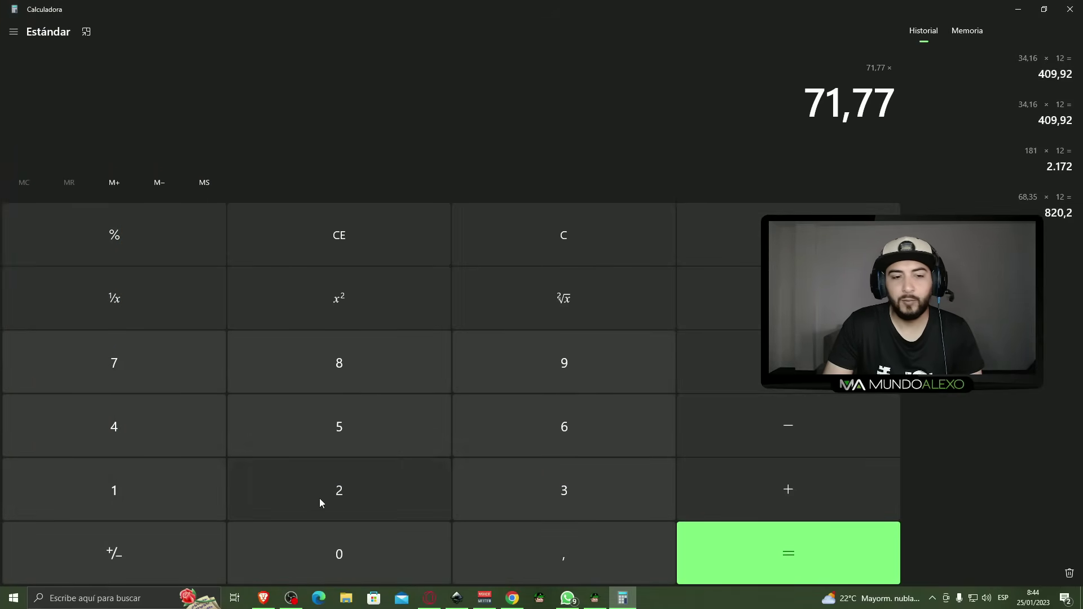
pyautogui.click(124, 476)
pyautogui.click(358, 497)
pyautogui.click(788, 554)
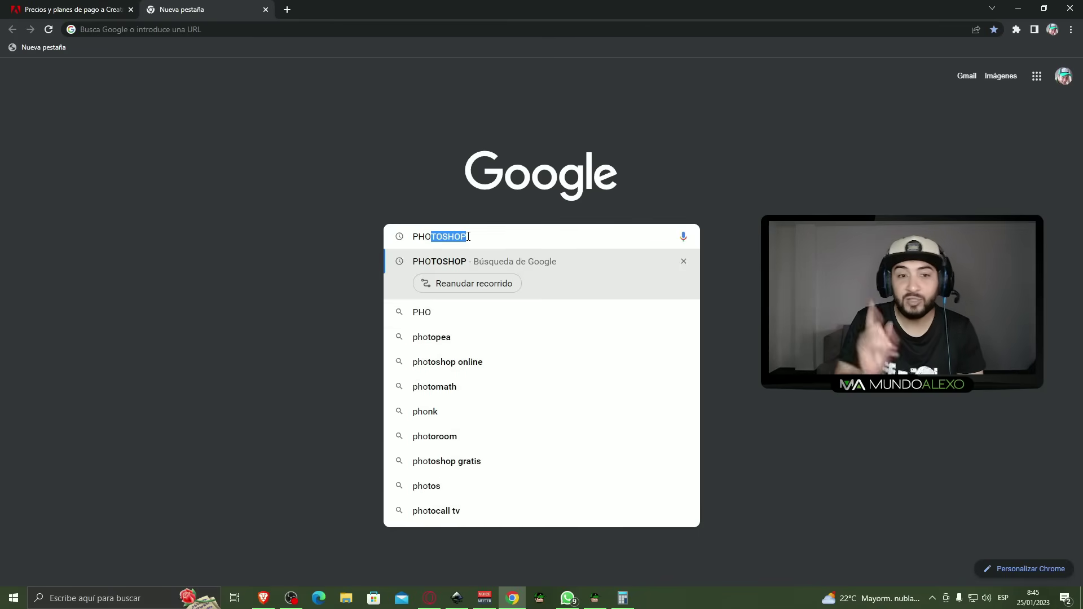
# Step: Search Google for 'photopea' and open the 'Photopea | Online Photo Editor' result
pyautogui.click(439, 339)
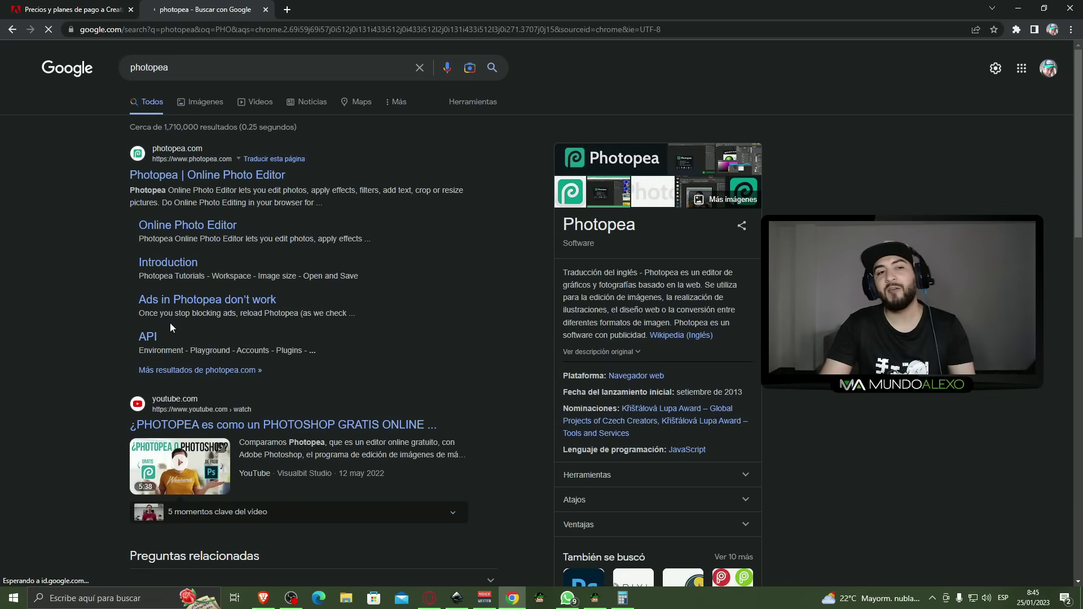
pyautogui.click(141, 179)
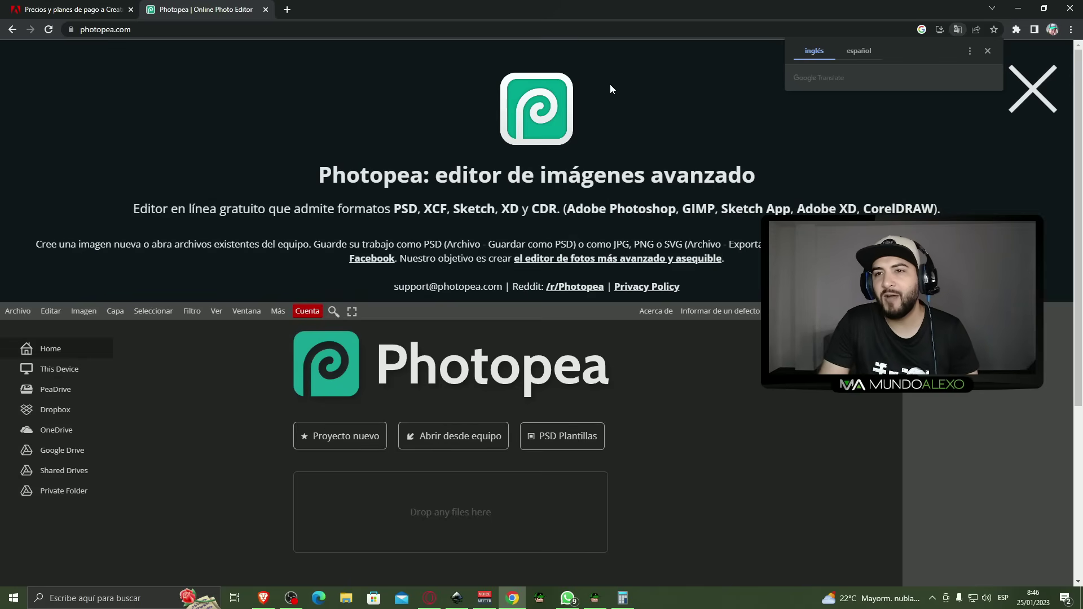
# Step: Dismiss the Translate popup and Photopea intro header, then start a 'Proyecto nuevo'
pyautogui.click(989, 50)
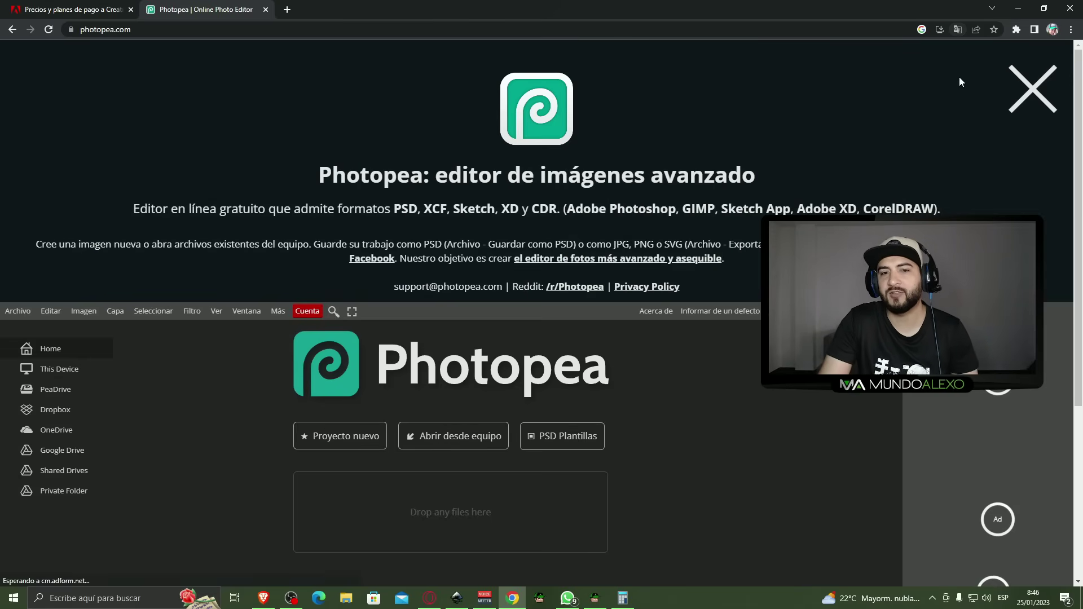
pyautogui.click(1032, 108)
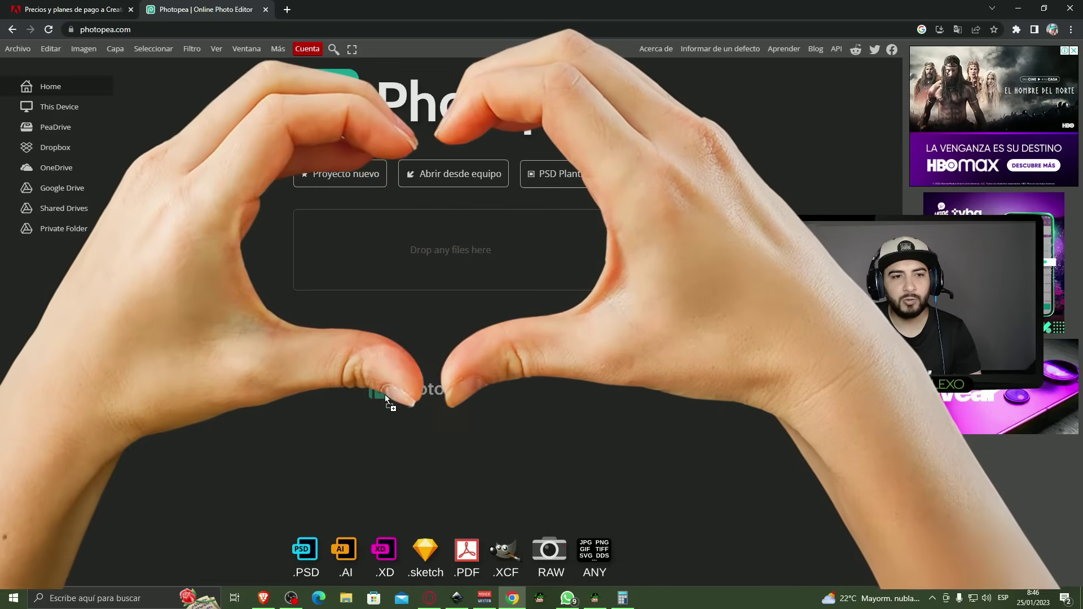
pyautogui.moveTo(273, 147); pyautogui.dragTo(436, 383)
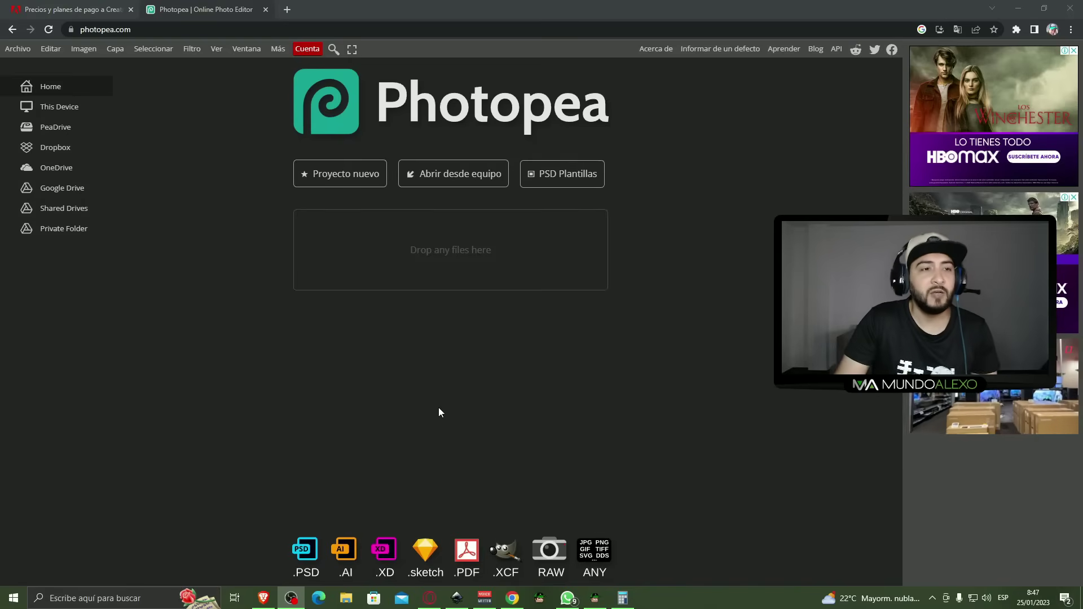
pyautogui.click(355, 180)
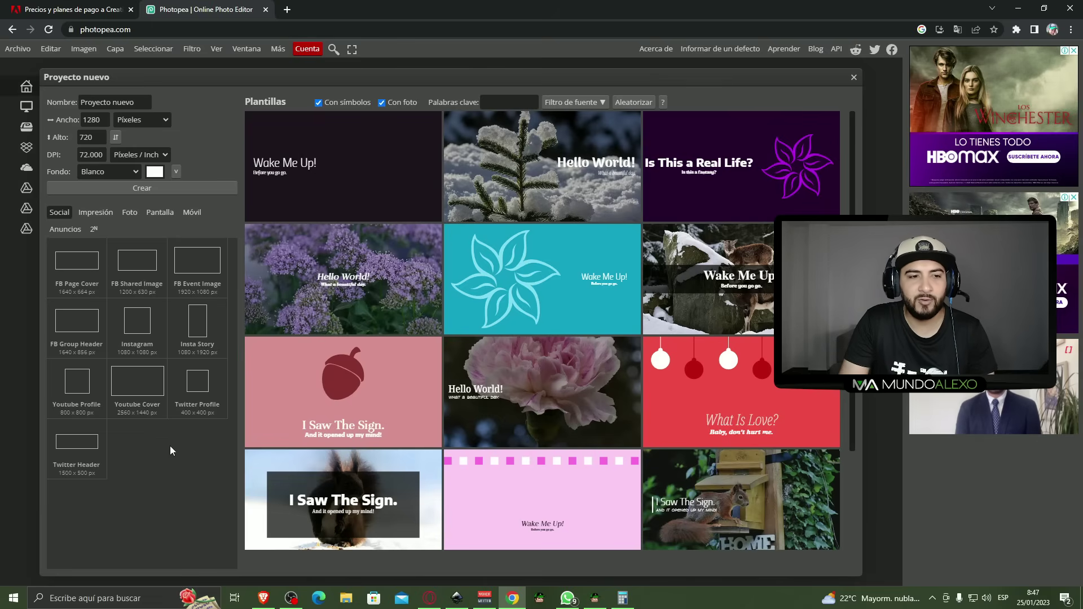
# Step: Compare the Impresión, Pantalla and Móvil presets, then create a 2560 × 1440 Youtube Cover document
pyautogui.click(95, 212)
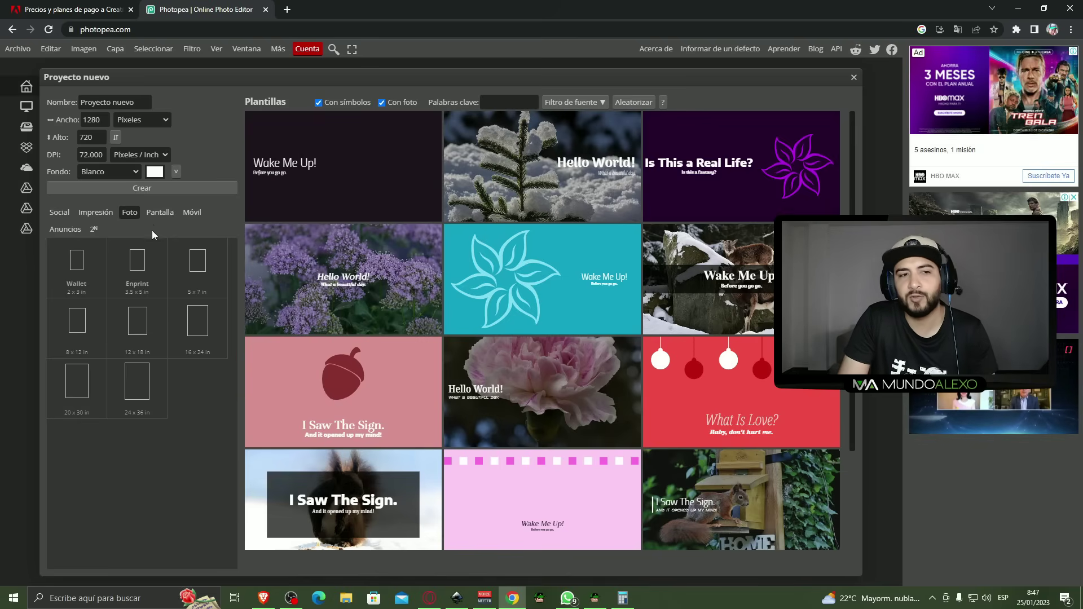
pyautogui.click(160, 213)
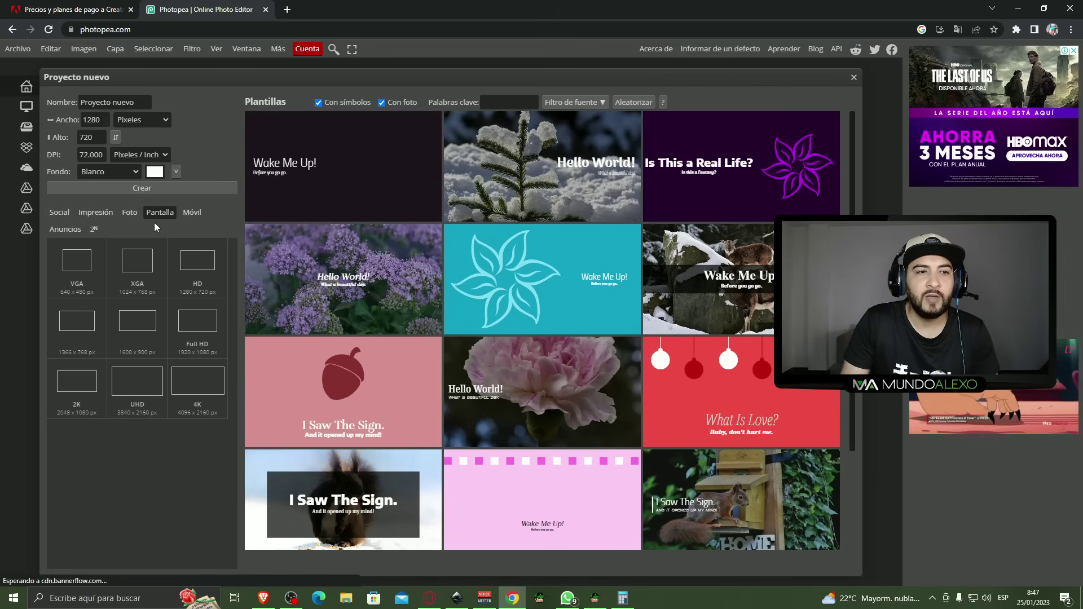
pyautogui.click(192, 212)
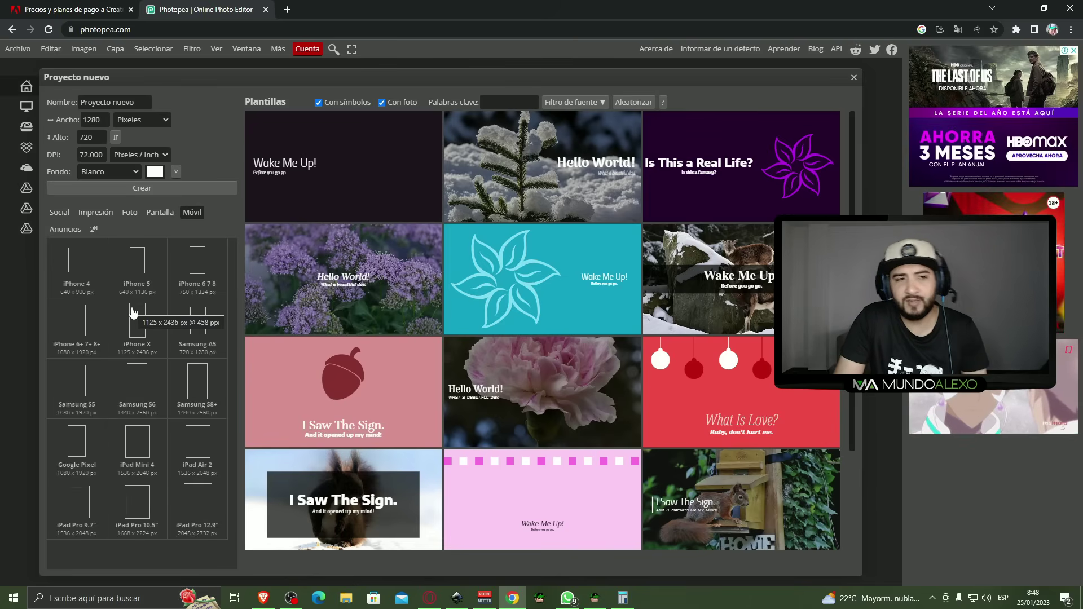
pyautogui.click(60, 212)
pyautogui.click(146, 385)
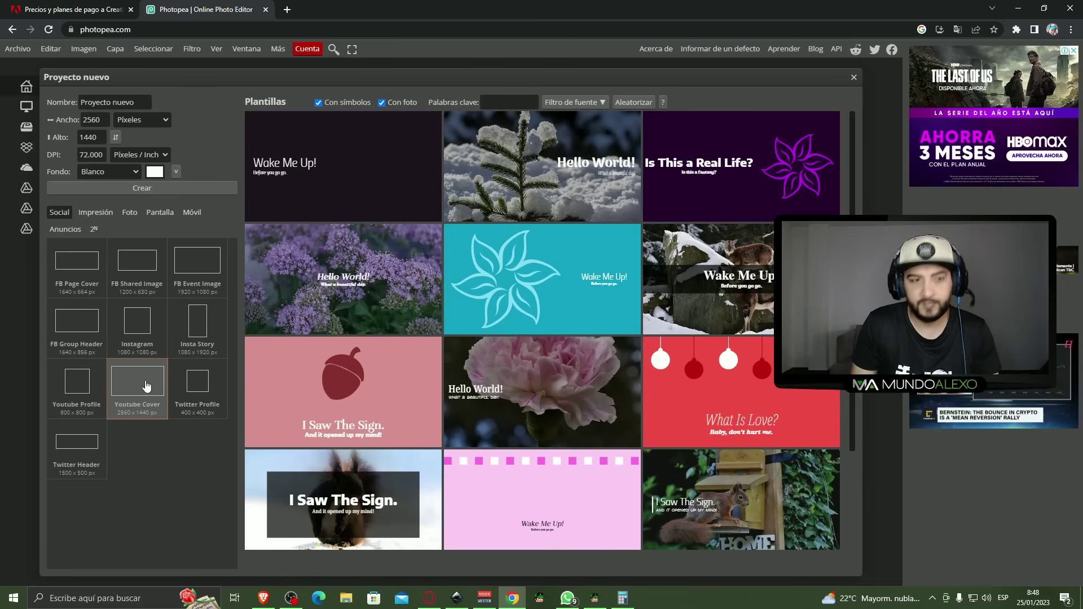
pyautogui.click(161, 189)
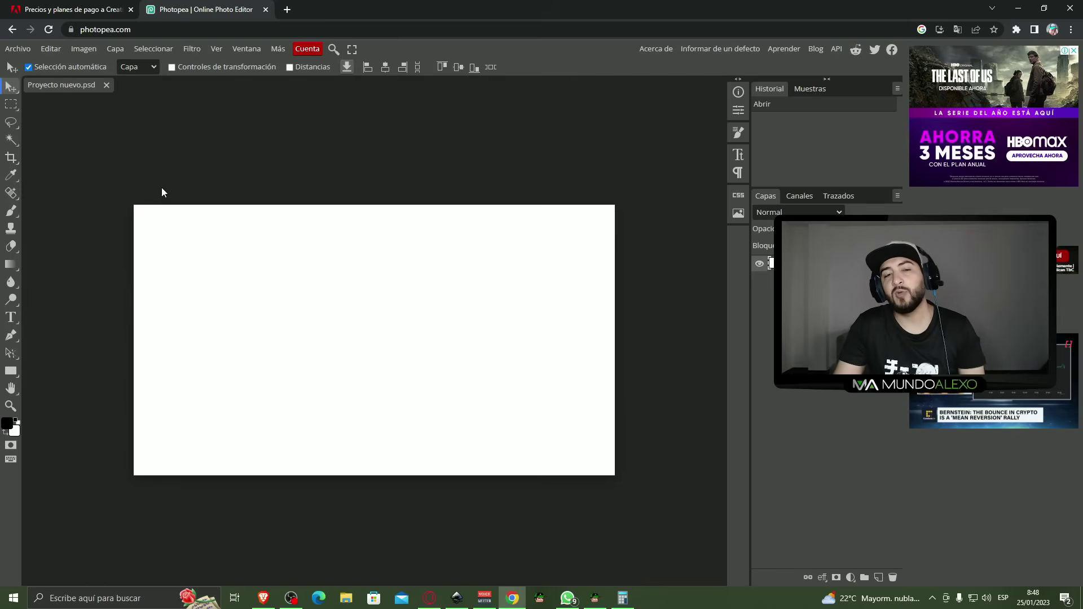
pyautogui.click(17, 49)
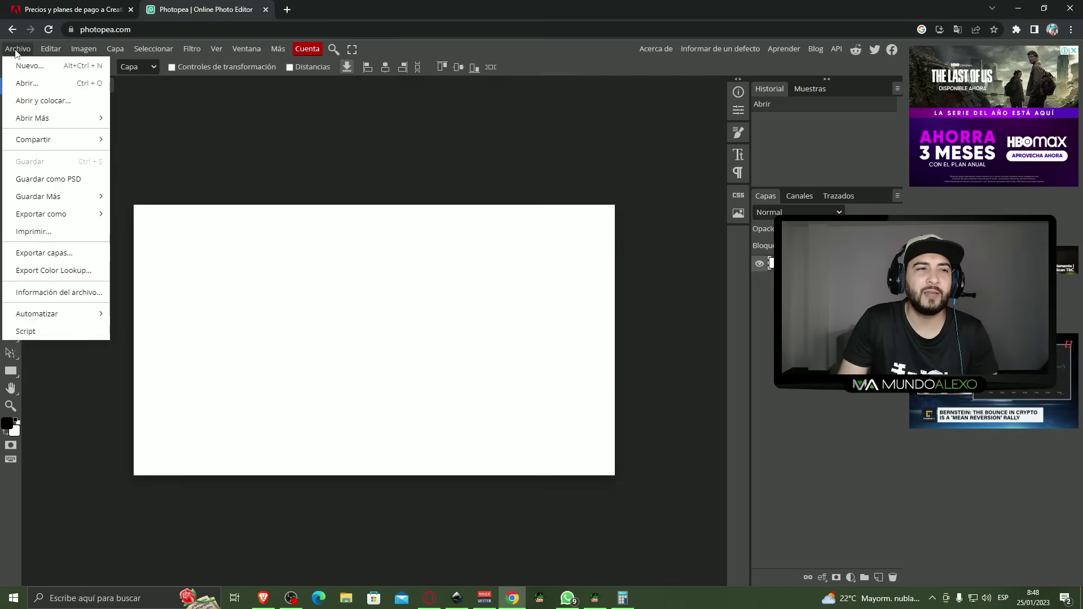
pyautogui.click(26, 66)
pyautogui.scroll(-2, 538, 280)
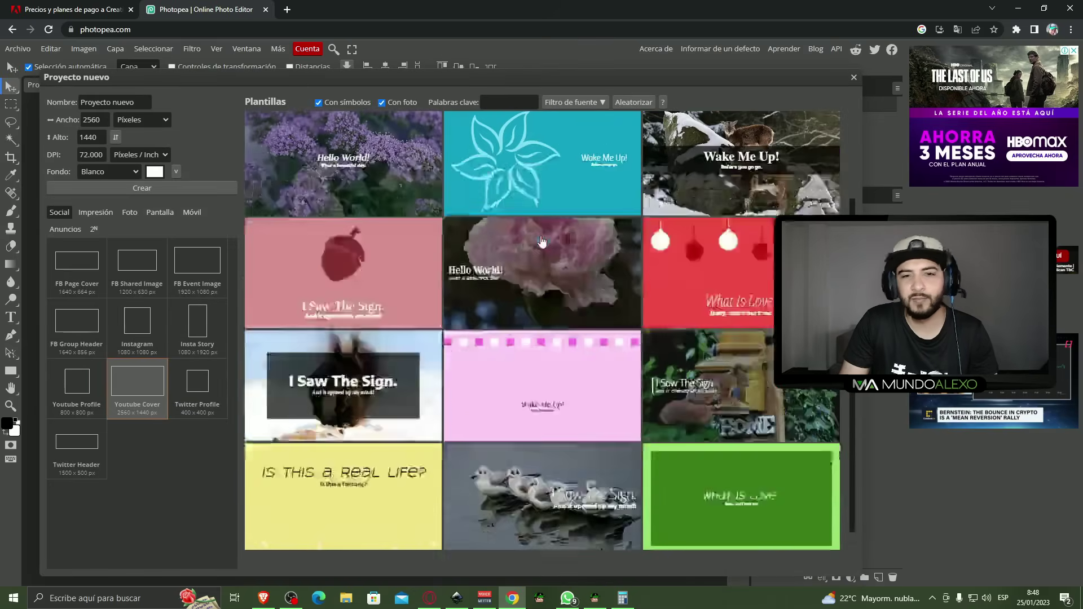
pyautogui.scroll(-4, 538, 280)
pyautogui.scroll(-2, 538, 280)
pyautogui.scroll(-5, 538, 279)
pyautogui.scroll(-5, 539, 285)
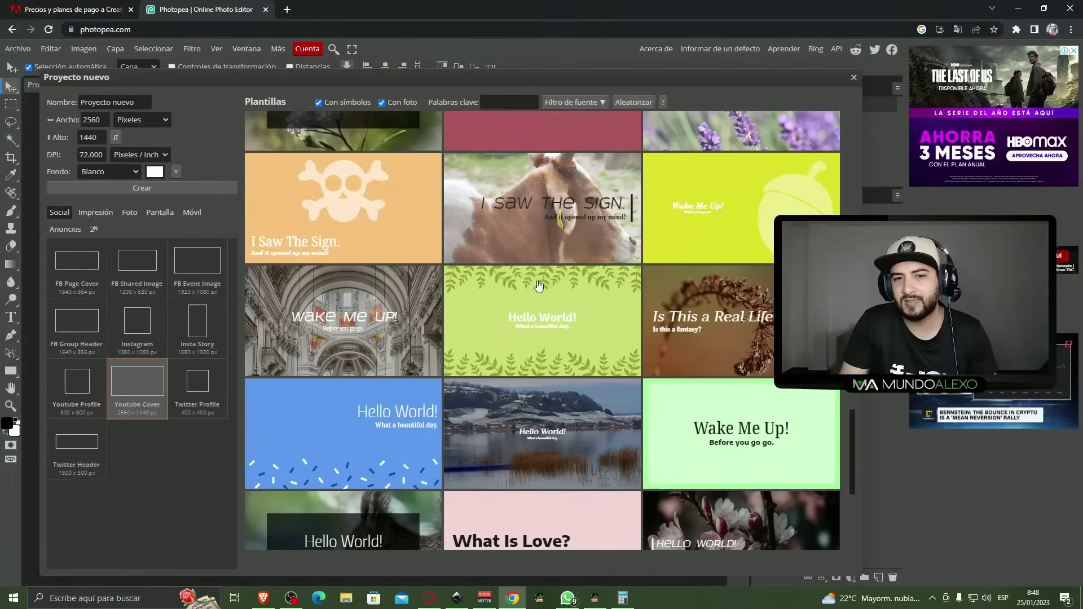
pyautogui.scroll(-3, 537, 306)
pyautogui.scroll(-2, 536, 305)
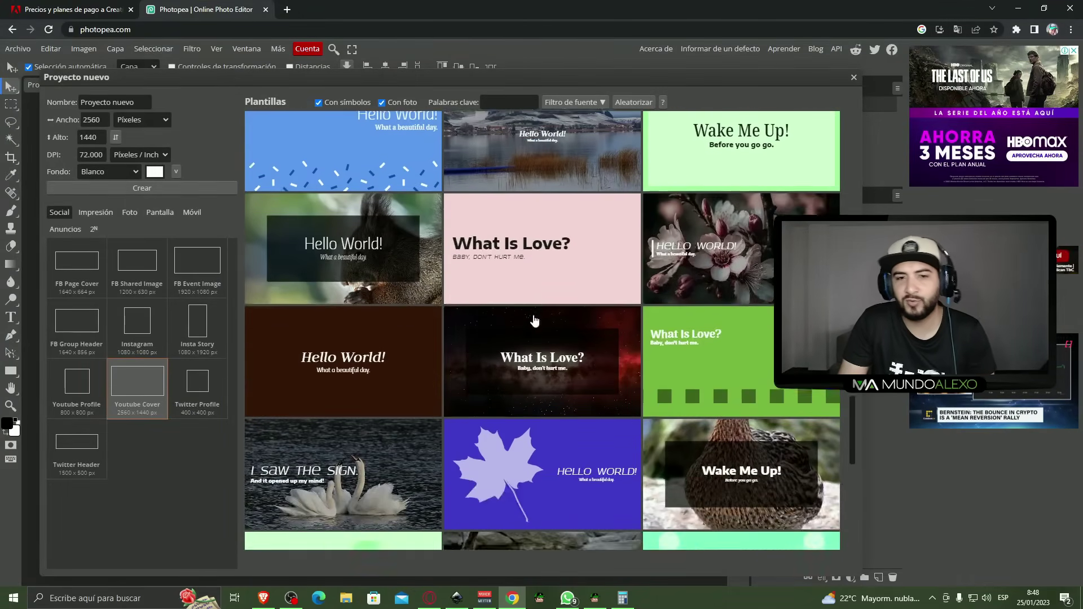
pyautogui.scroll(-3, 564, 321)
pyautogui.scroll(-3, 602, 343)
pyautogui.scroll(-3, 560, 276)
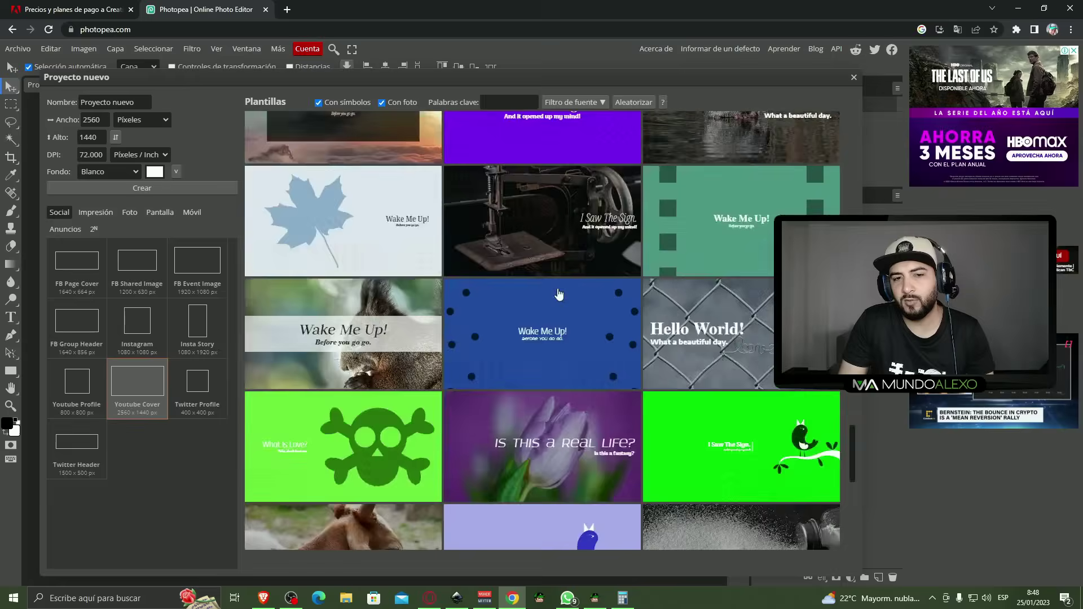
pyautogui.scroll(-3, 558, 279)
pyautogui.scroll(-2, 556, 285)
pyautogui.scroll(-3, 550, 298)
pyautogui.click(629, 101)
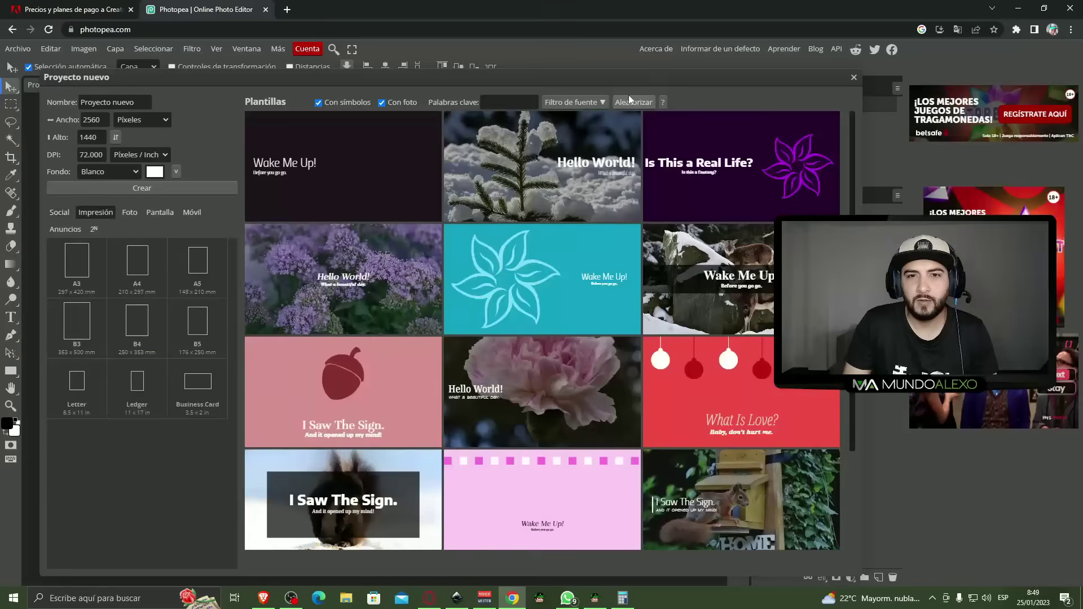
pyautogui.click(628, 104)
pyautogui.click(628, 104)
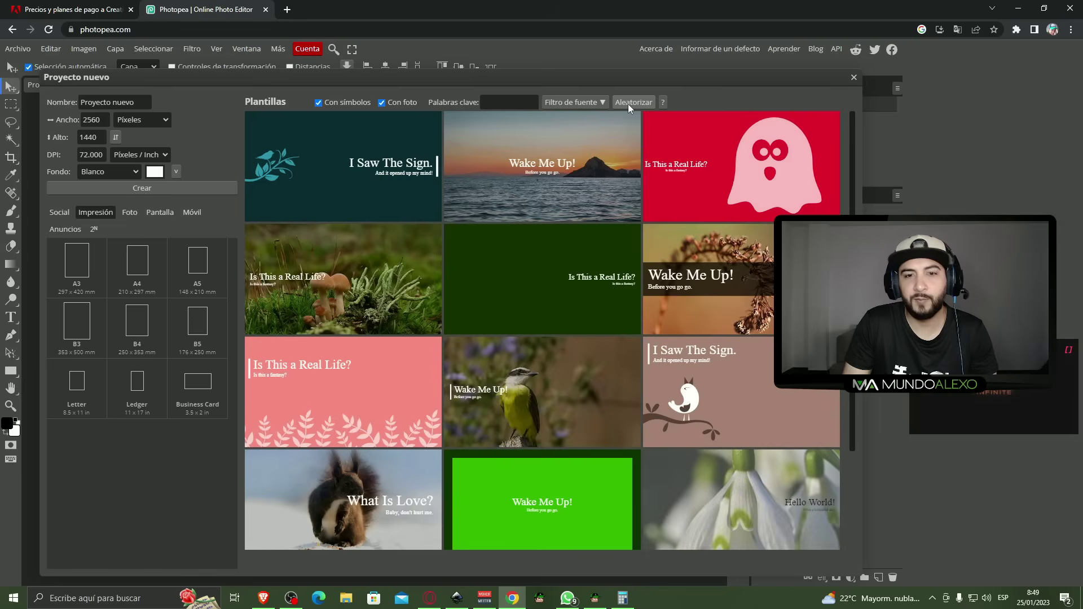
pyautogui.click(628, 104)
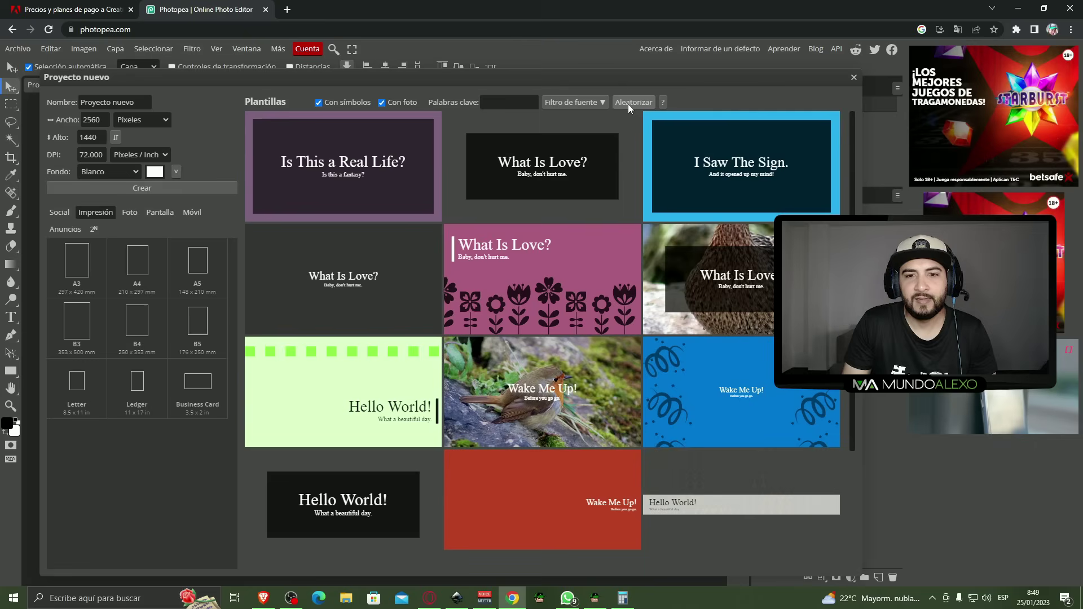
pyautogui.click(628, 104)
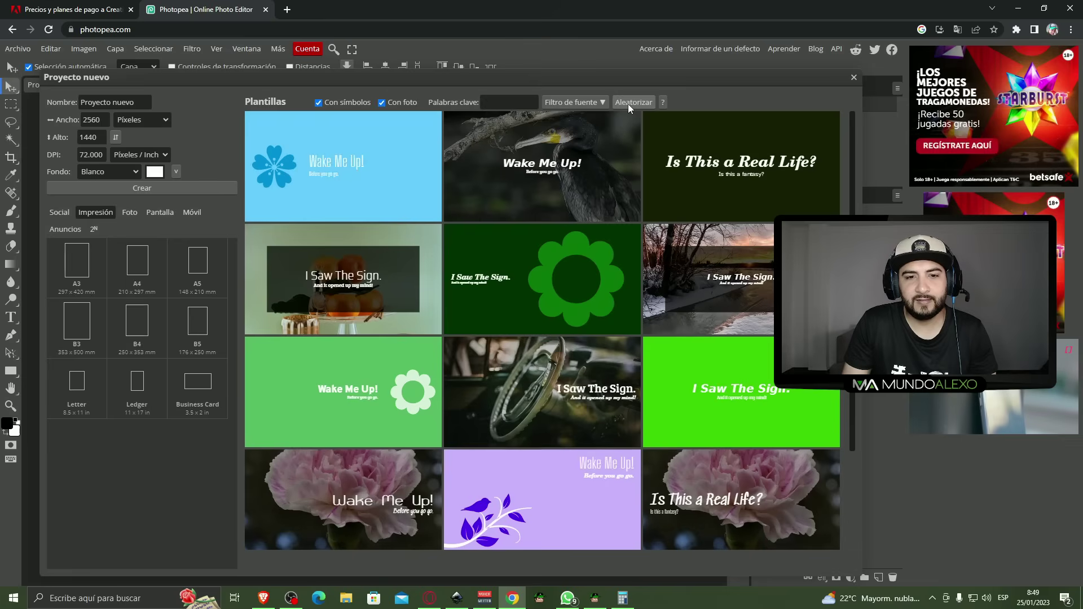
pyautogui.click(628, 103)
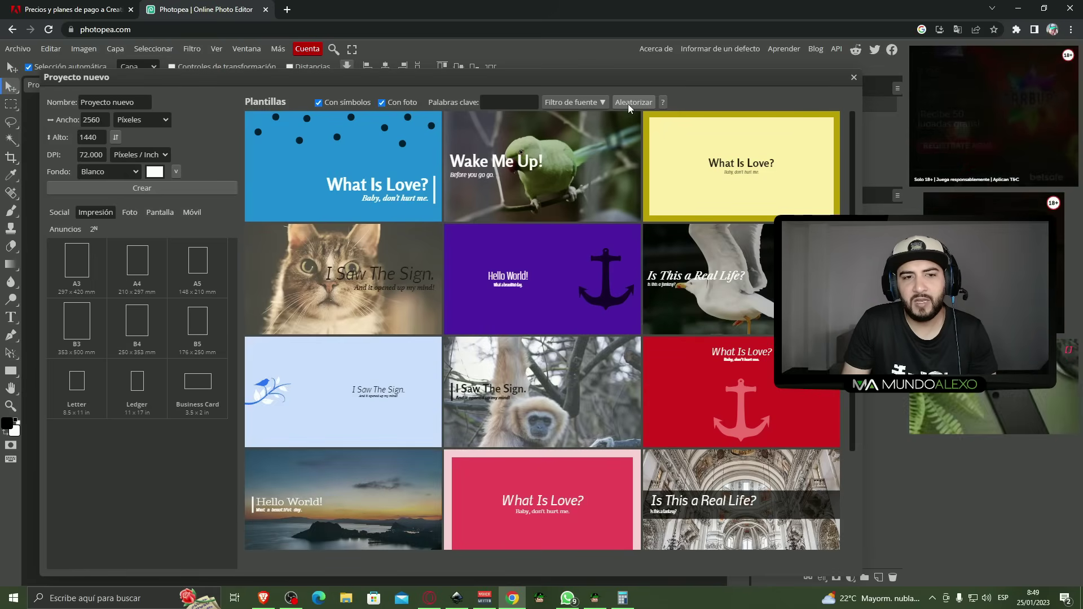
pyautogui.scroll(-2, 505, 321)
pyautogui.scroll(-5, 505, 321)
pyautogui.scroll(-3, 505, 320)
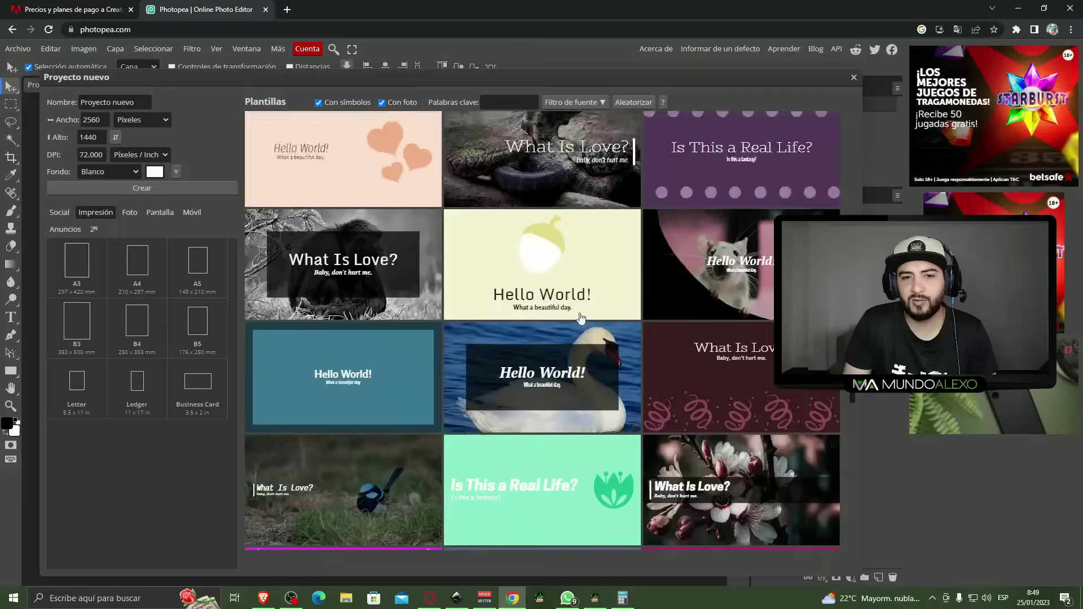
pyautogui.scroll(-5, 621, 226)
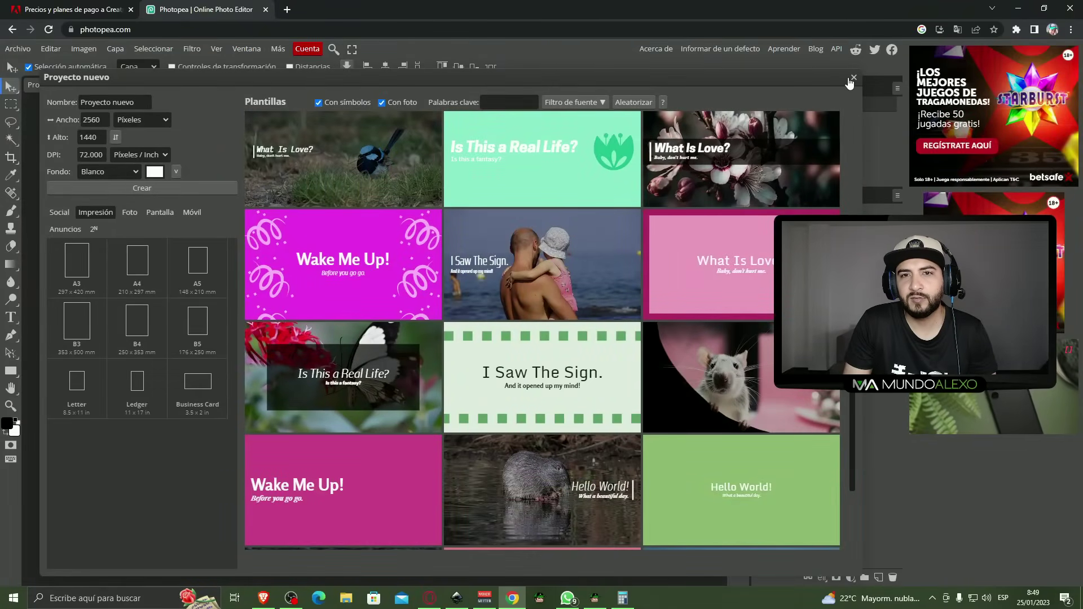
pyautogui.scroll(3, 407, 273)
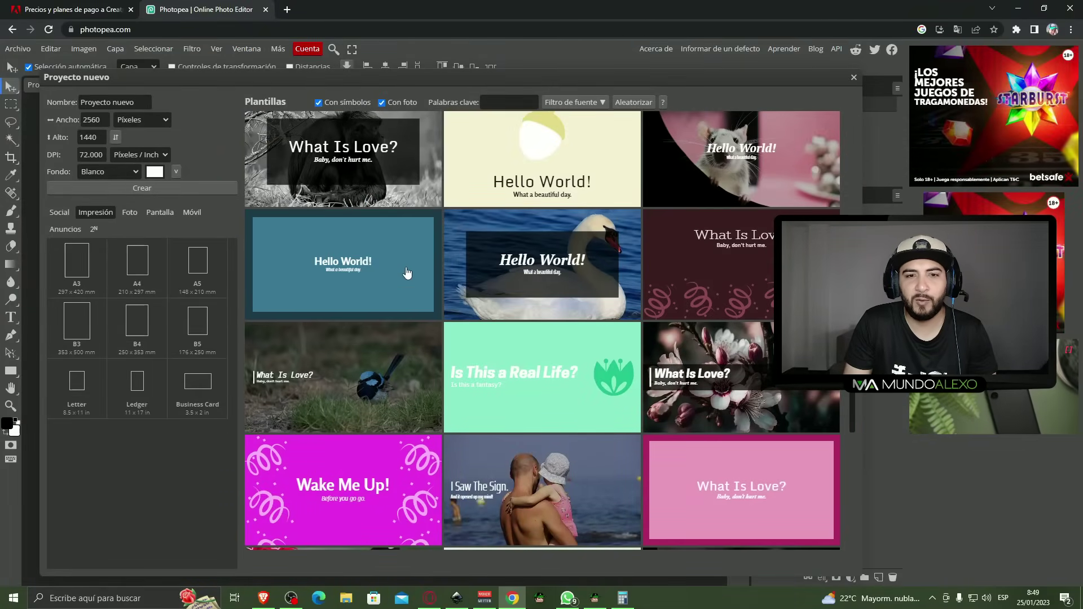
pyautogui.scroll(-1, 460, 275)
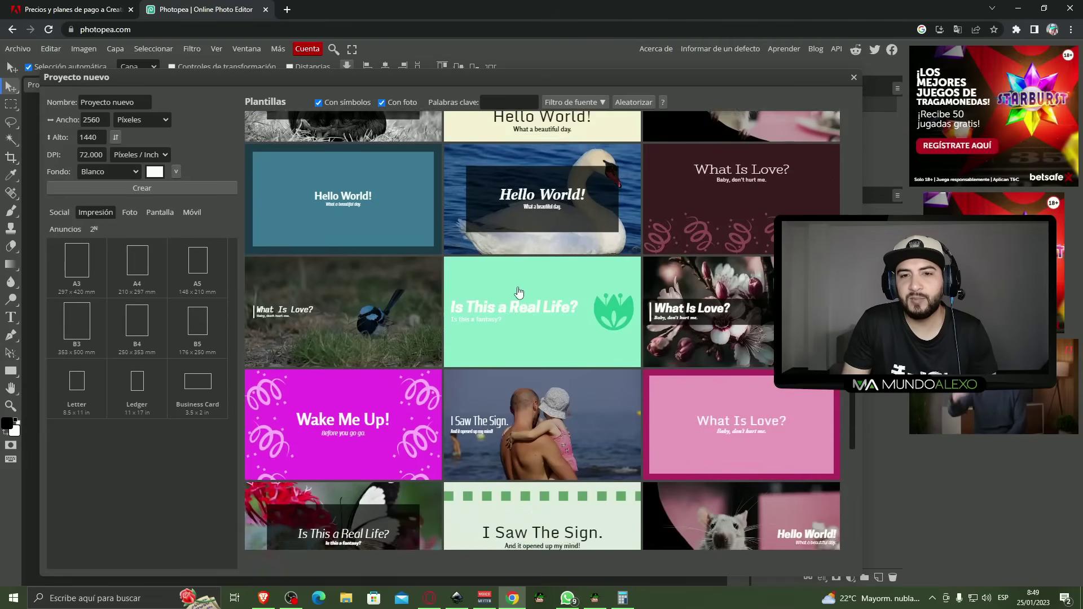
pyautogui.scroll(-3, 519, 270)
pyautogui.scroll(-4, 508, 262)
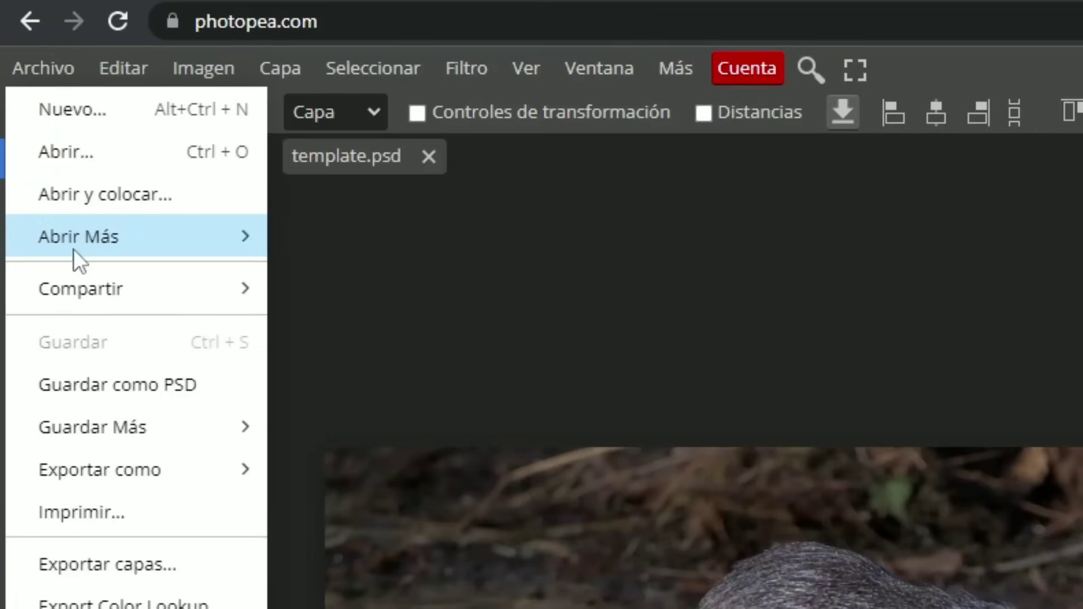
pyautogui.moveTo(135, 235)
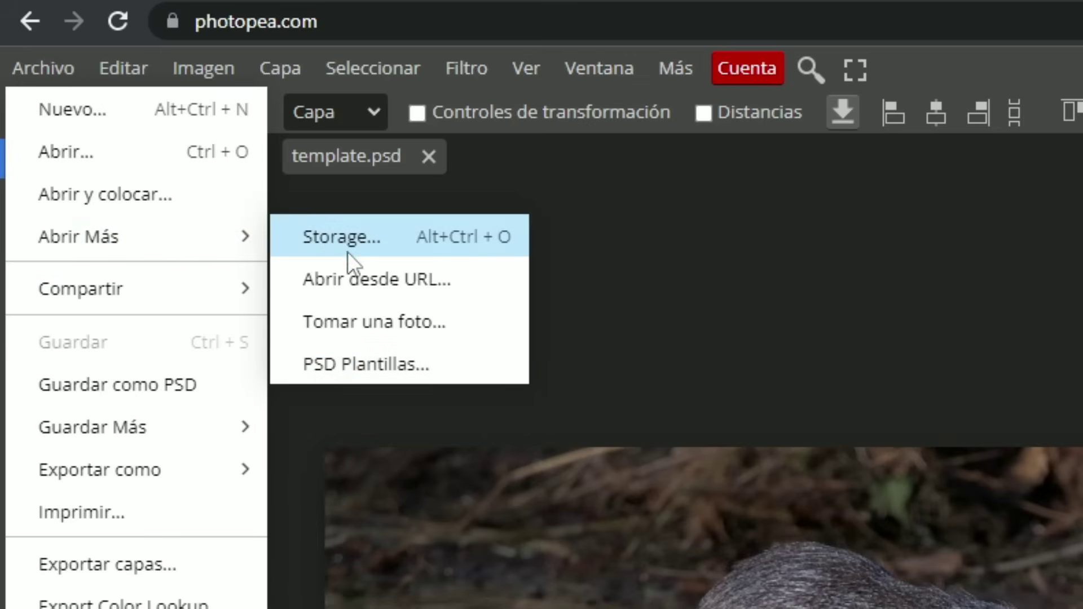
# Step: Open the PSD Plantillas template gallery from Archivo > Abrir Más
pyautogui.click(384, 366)
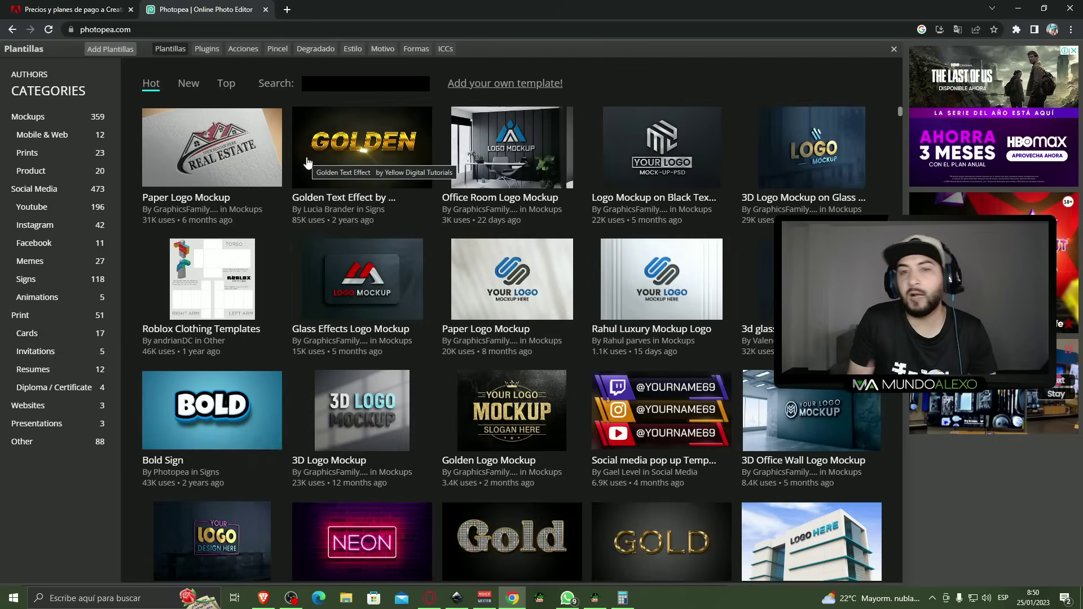
# Step: Scroll through the template gallery and switch between the newest and top templates
pyautogui.scroll(-2, 395, 169)
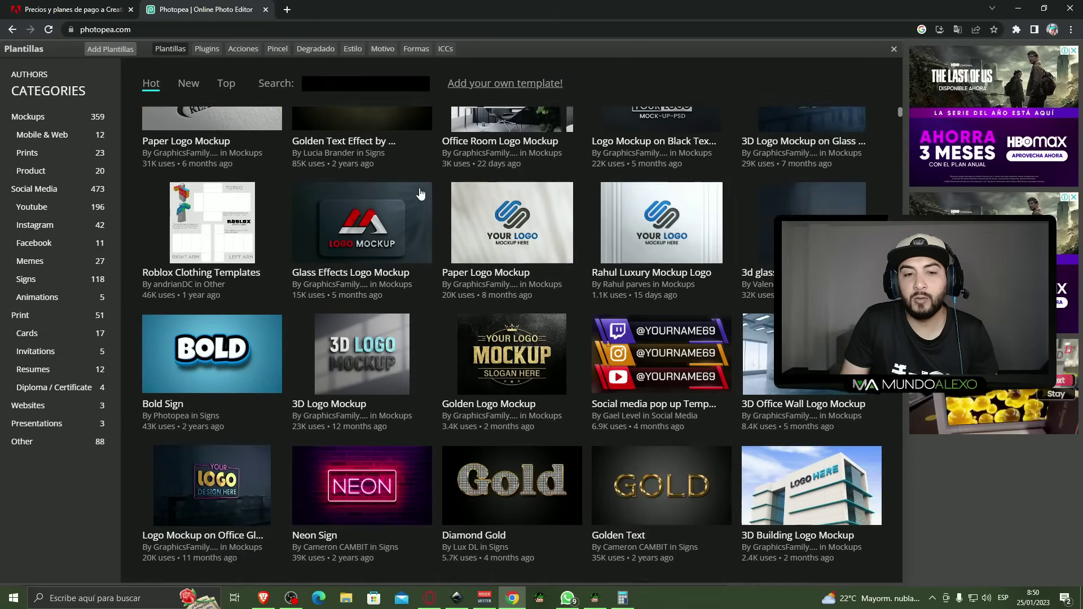
pyautogui.scroll(-2, 403, 177)
pyautogui.scroll(-2, 412, 186)
pyautogui.scroll(-1, 422, 198)
pyautogui.scroll(-1, 422, 200)
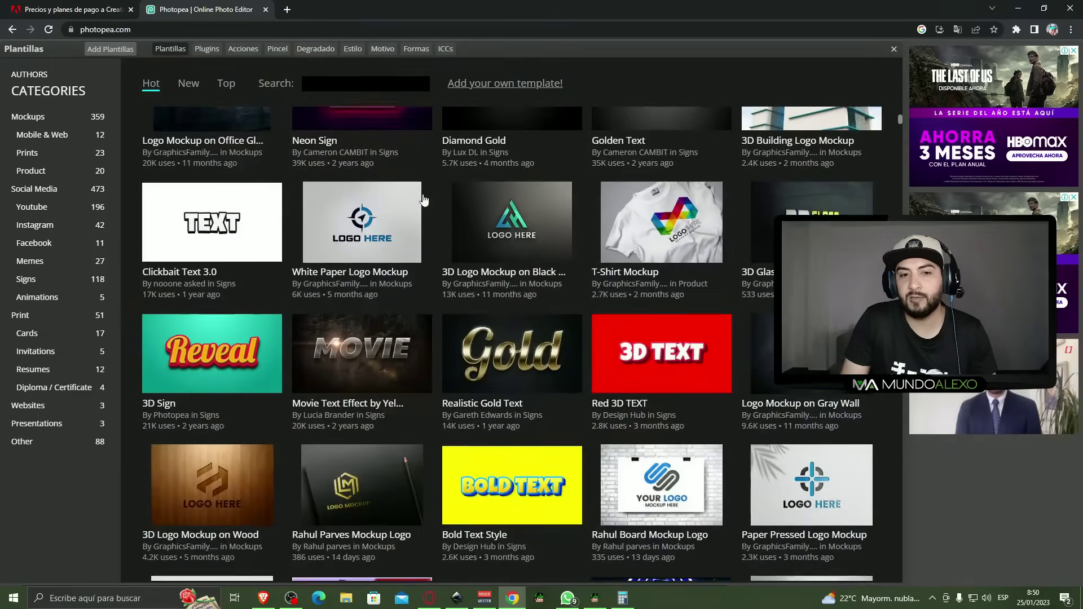
pyautogui.scroll(-2, 429, 194)
pyautogui.scroll(-3, 508, 231)
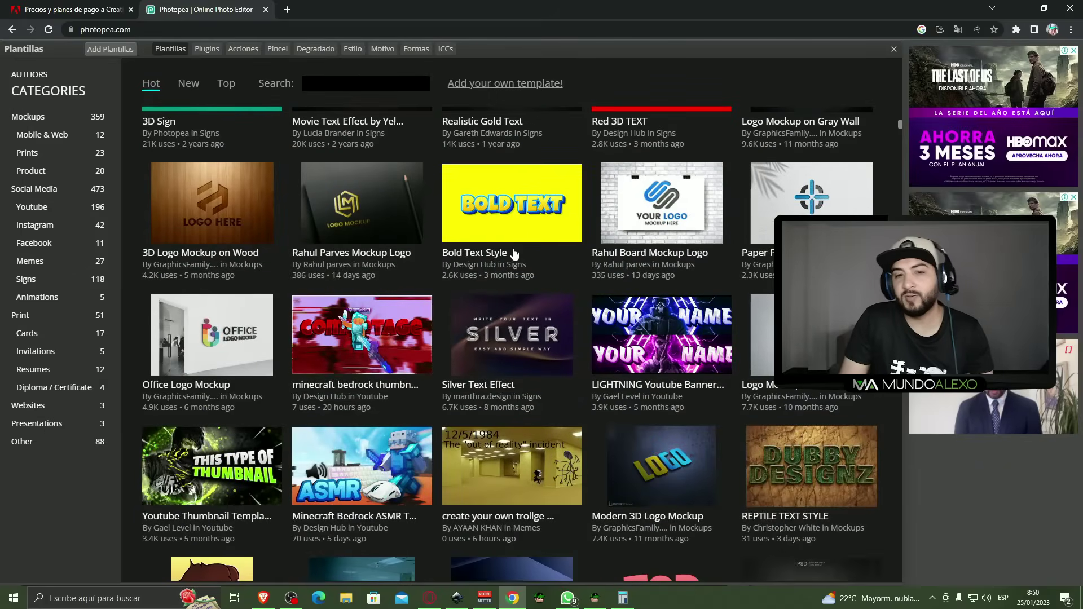
pyautogui.scroll(-3, 525, 243)
pyautogui.scroll(-2, 495, 249)
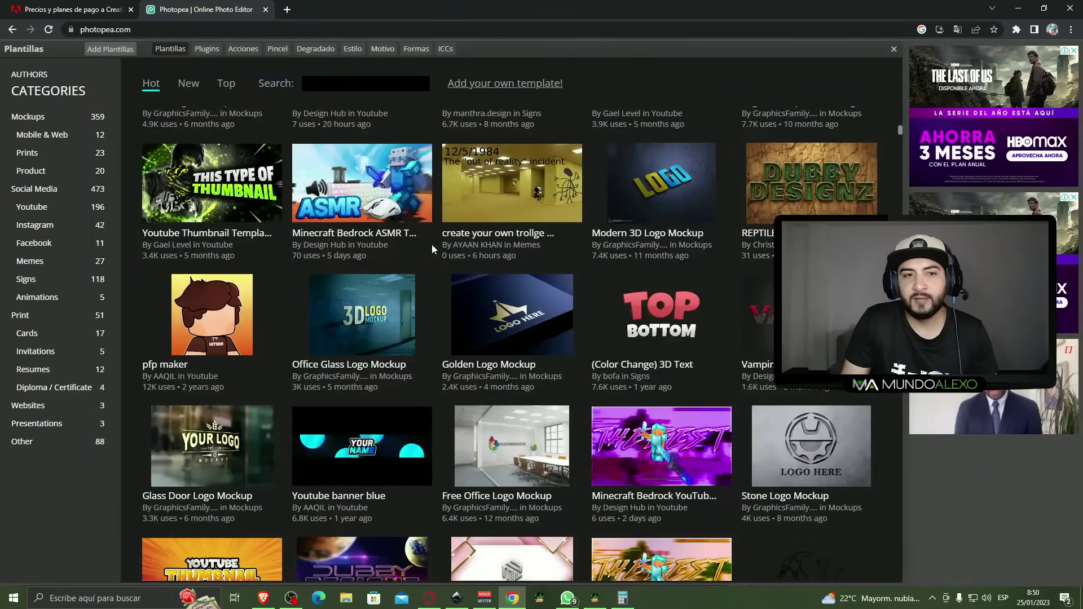
pyautogui.scroll(-2, 486, 248)
pyautogui.scroll(-1, 476, 249)
pyautogui.scroll(-1, 475, 249)
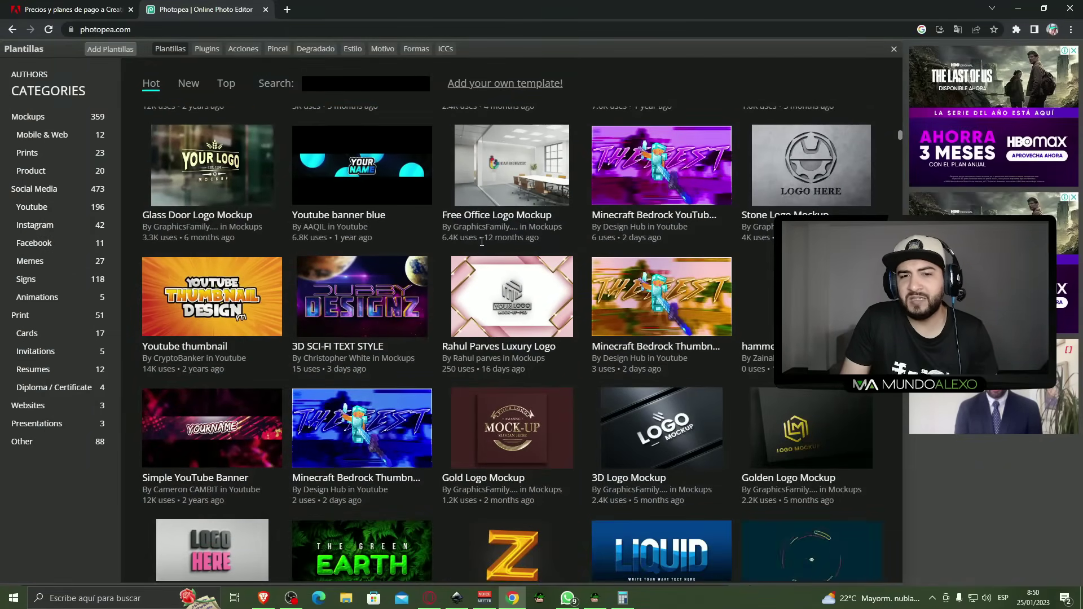
pyautogui.scroll(-1, 478, 250)
pyautogui.scroll(-1, 482, 250)
pyautogui.scroll(-1, 483, 250)
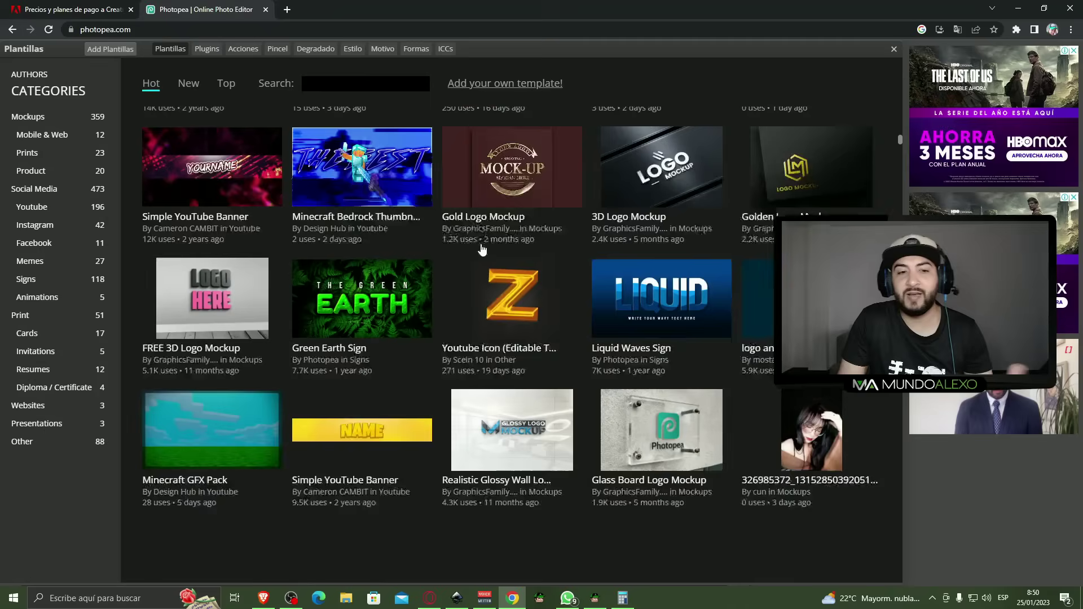
pyautogui.scroll(-1, 483, 252)
pyautogui.scroll(-1, 484, 255)
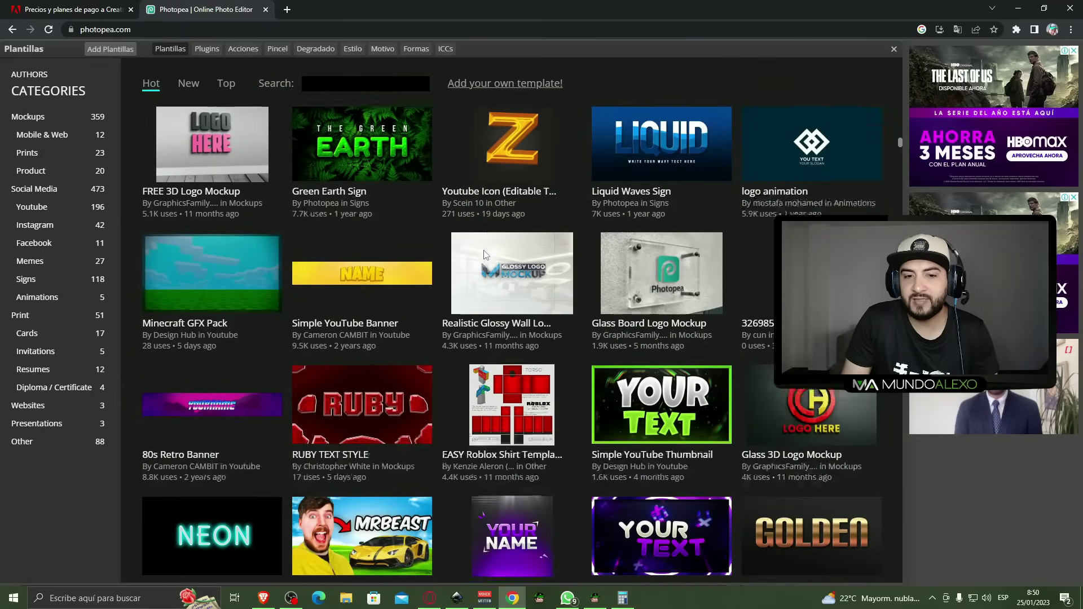
pyautogui.scroll(-2, 451, 253)
pyautogui.scroll(-1, 415, 270)
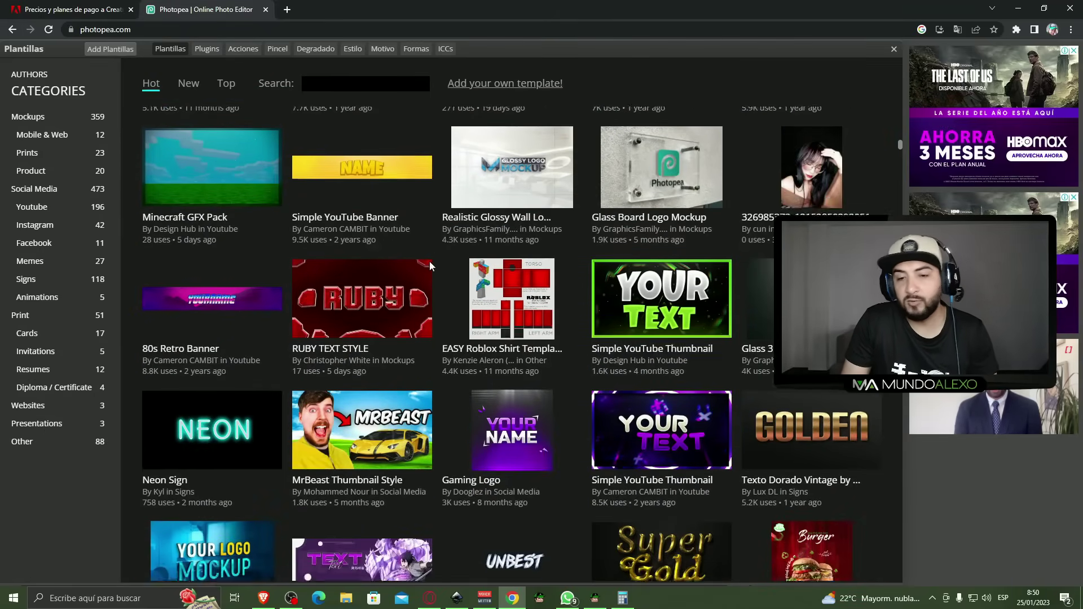
pyautogui.scroll(-2, 420, 268)
pyautogui.scroll(-2, 428, 268)
pyautogui.scroll(-3, 428, 263)
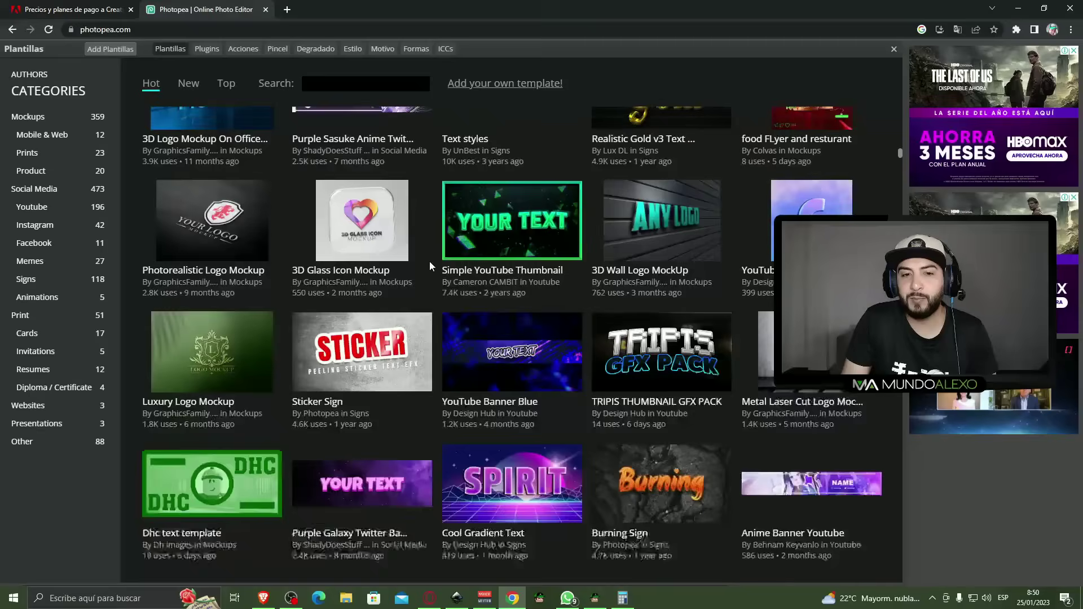
pyautogui.scroll(-2, 406, 276)
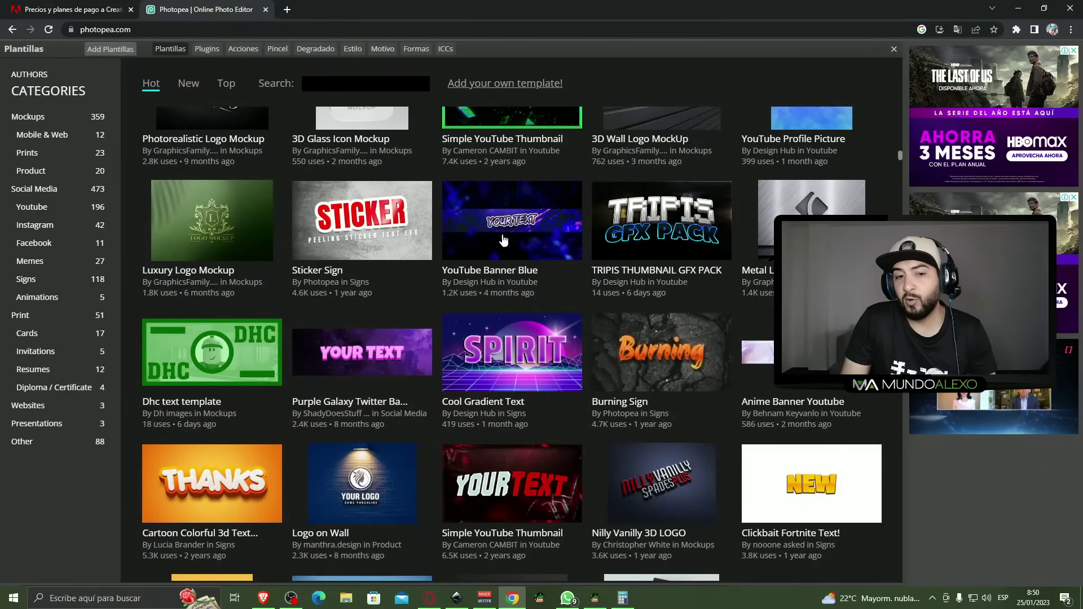
pyautogui.scroll(-5, 447, 315)
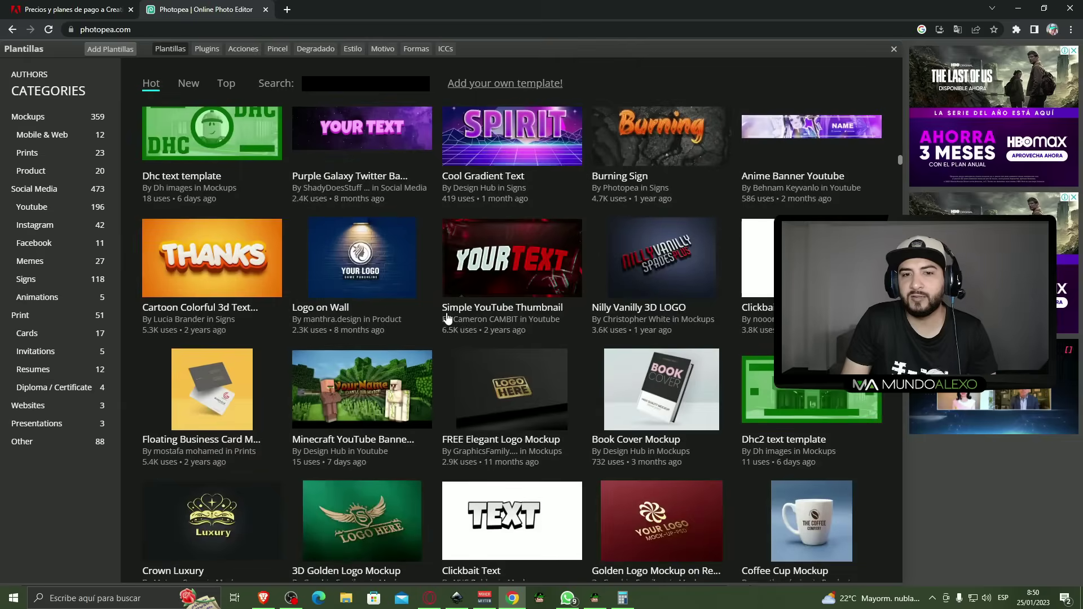
pyautogui.scroll(-5, 429, 299)
pyautogui.scroll(-1, 422, 291)
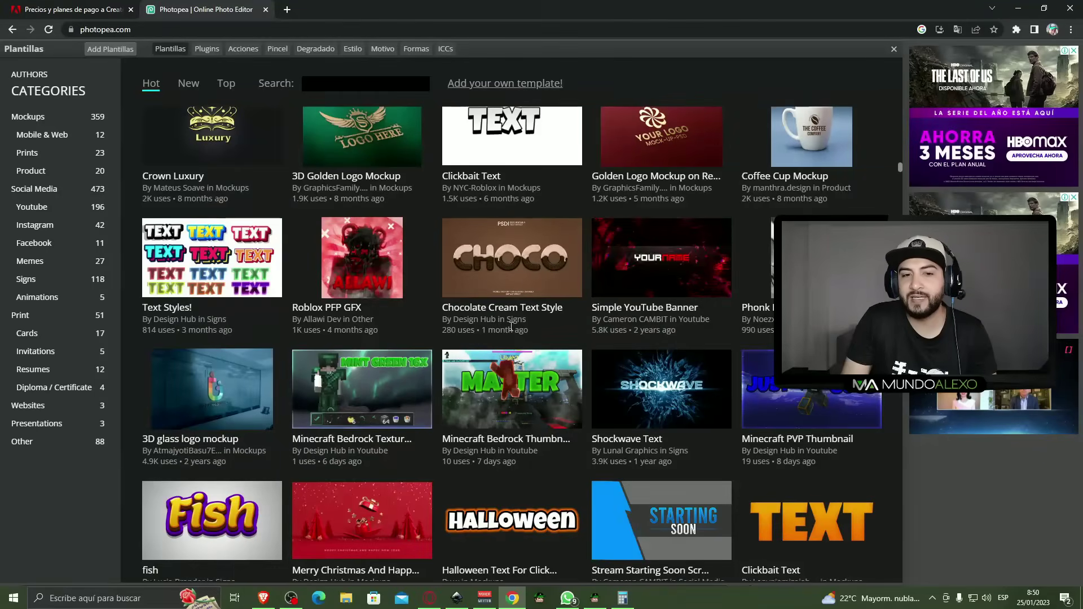
pyautogui.scroll(-5, 521, 327)
pyautogui.scroll(-3, 513, 333)
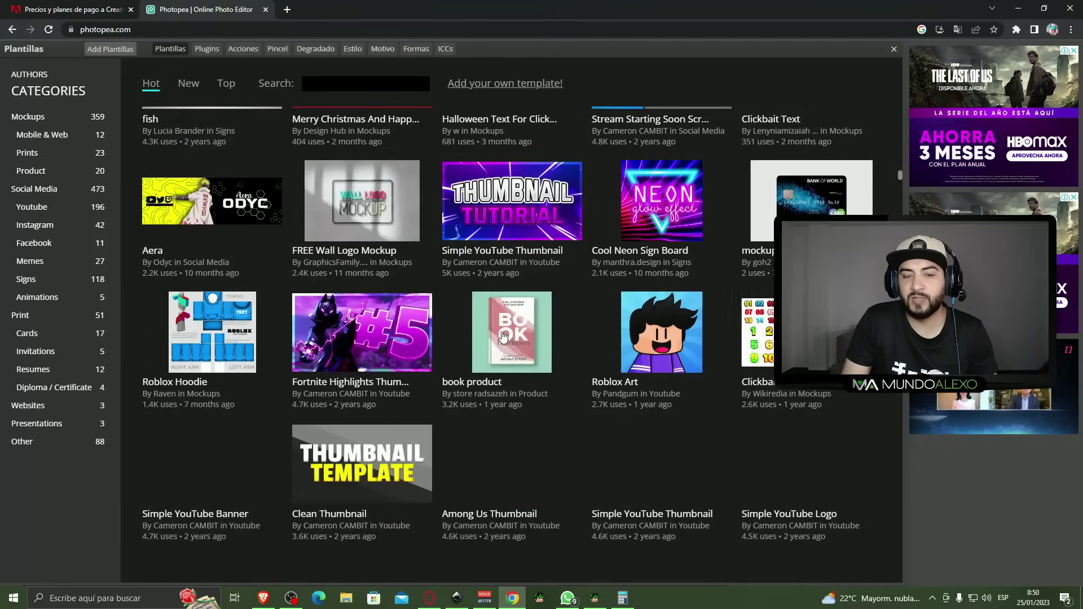
pyautogui.scroll(1, 502, 335)
pyautogui.scroll(4, 350, 214)
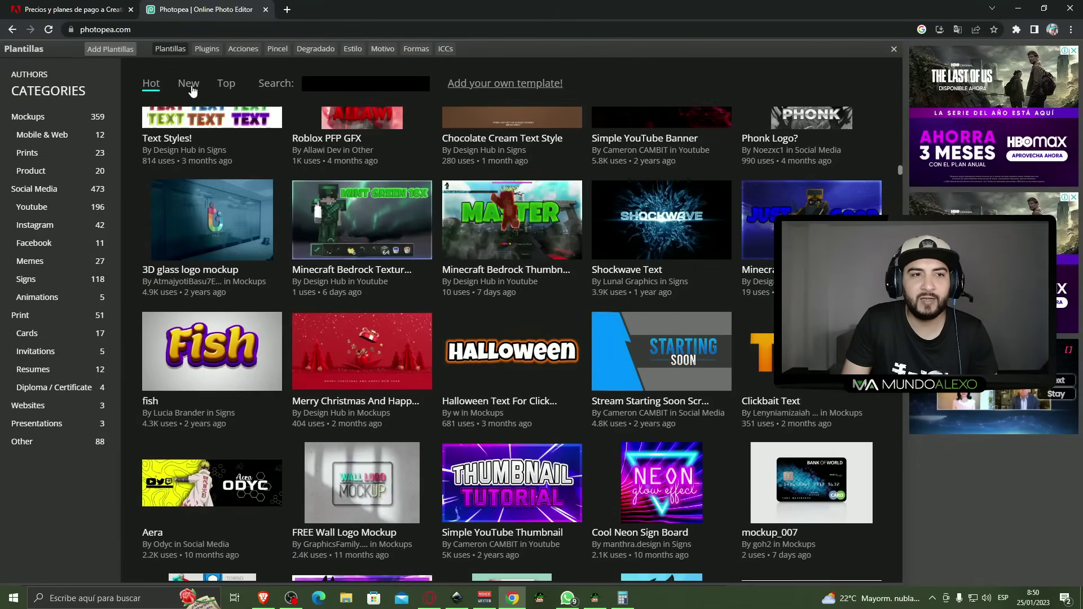
pyautogui.click(190, 85)
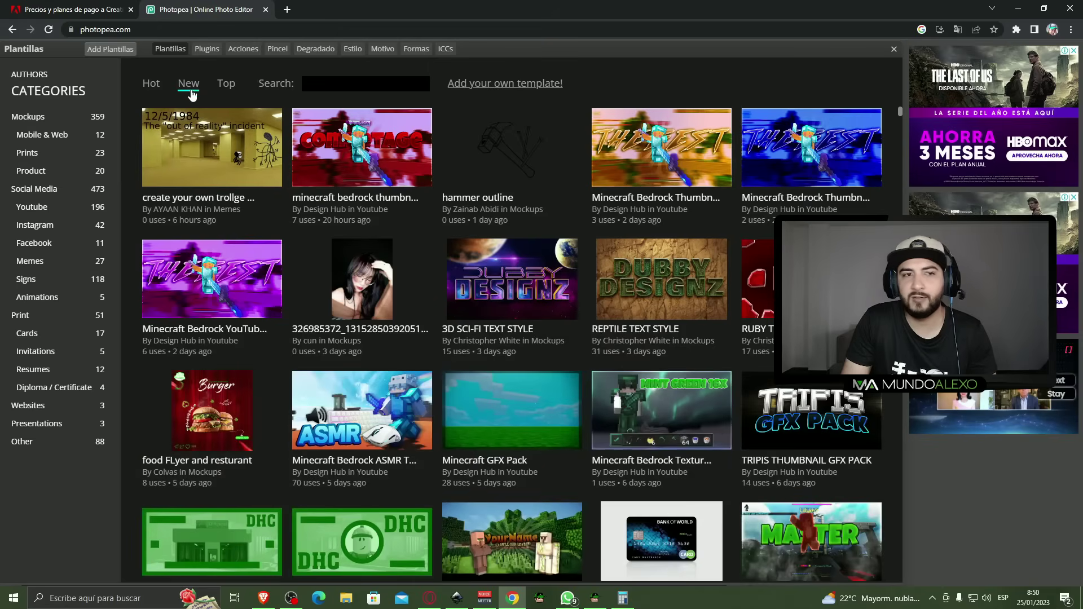
pyautogui.click(231, 87)
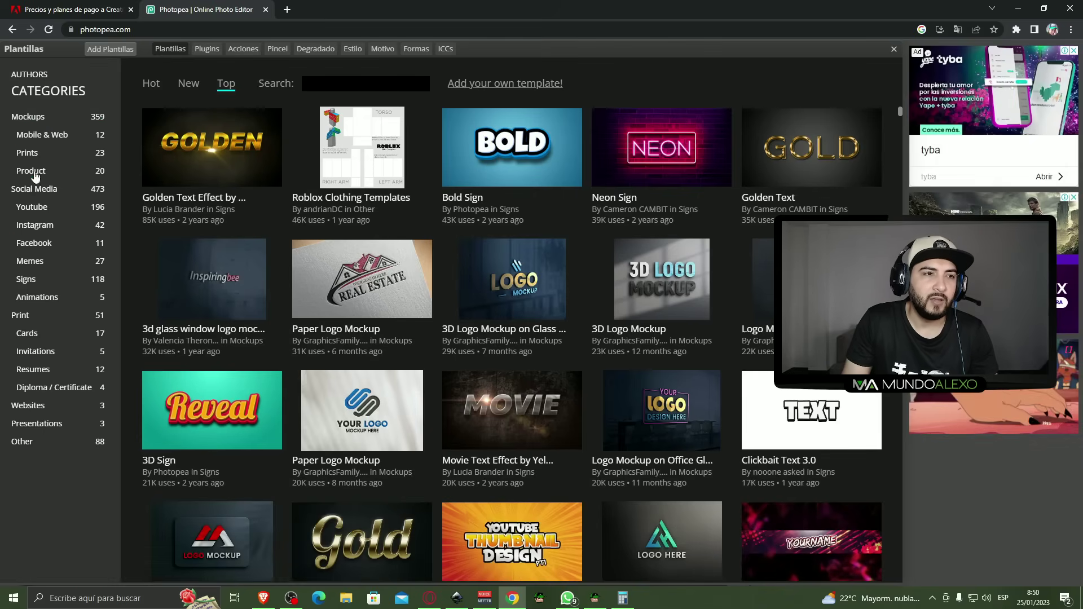
# Step: Browse the Prints, Youtube, Social Media, Memes, Facebook and business card template categories
pyautogui.click(31, 154)
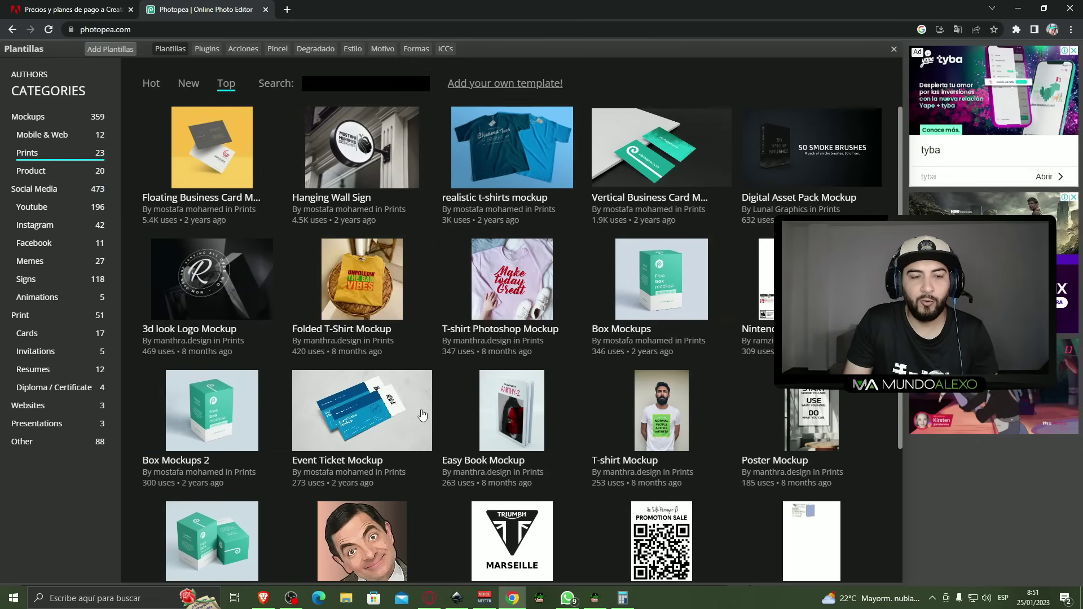
pyautogui.scroll(-3, 316, 358)
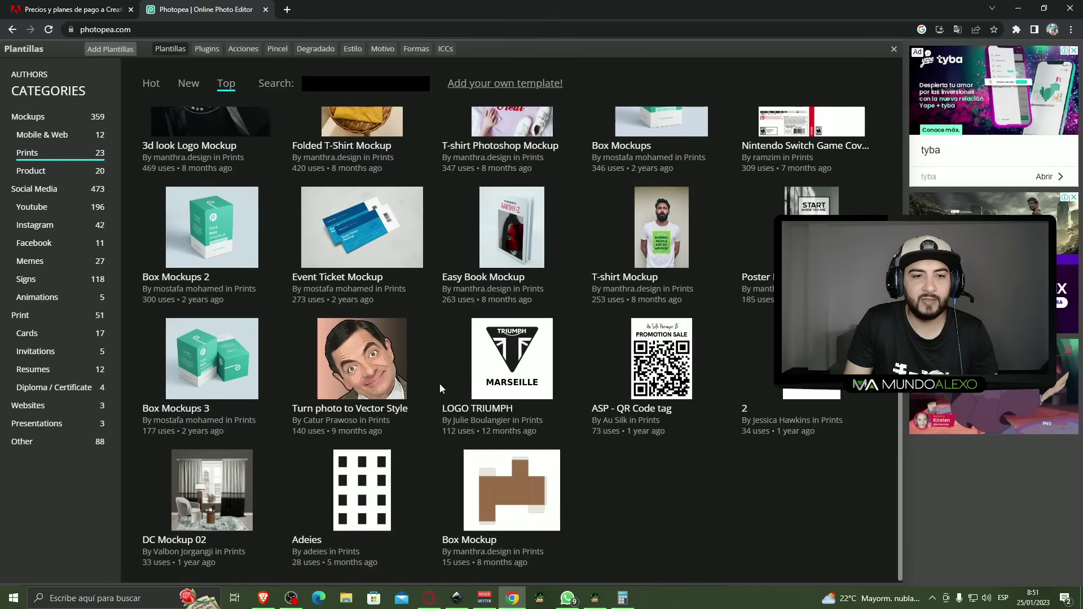
pyautogui.click(42, 212)
pyautogui.click(50, 192)
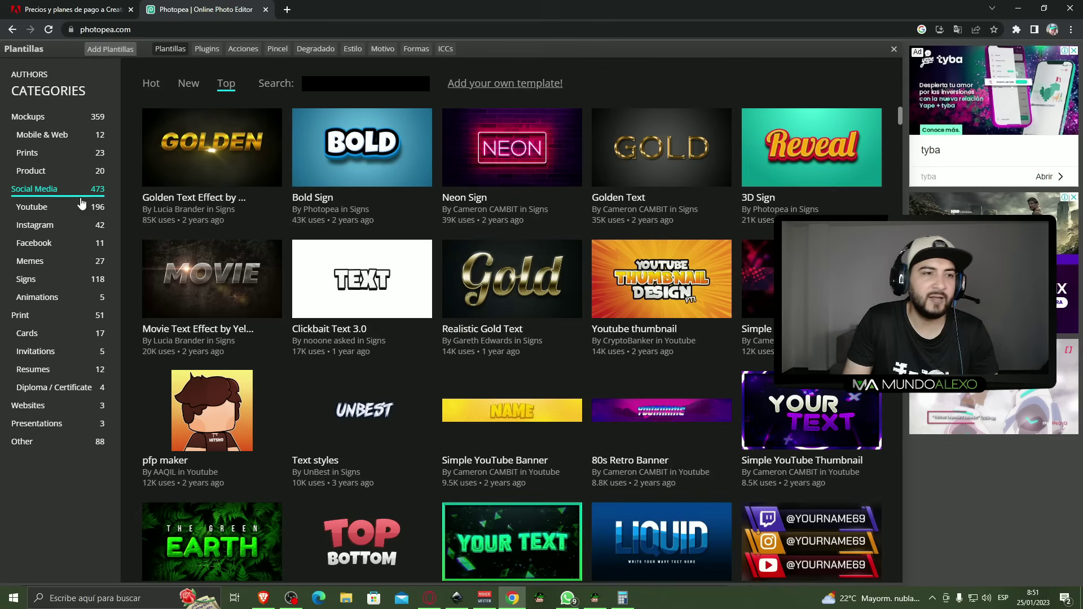
pyautogui.click(43, 268)
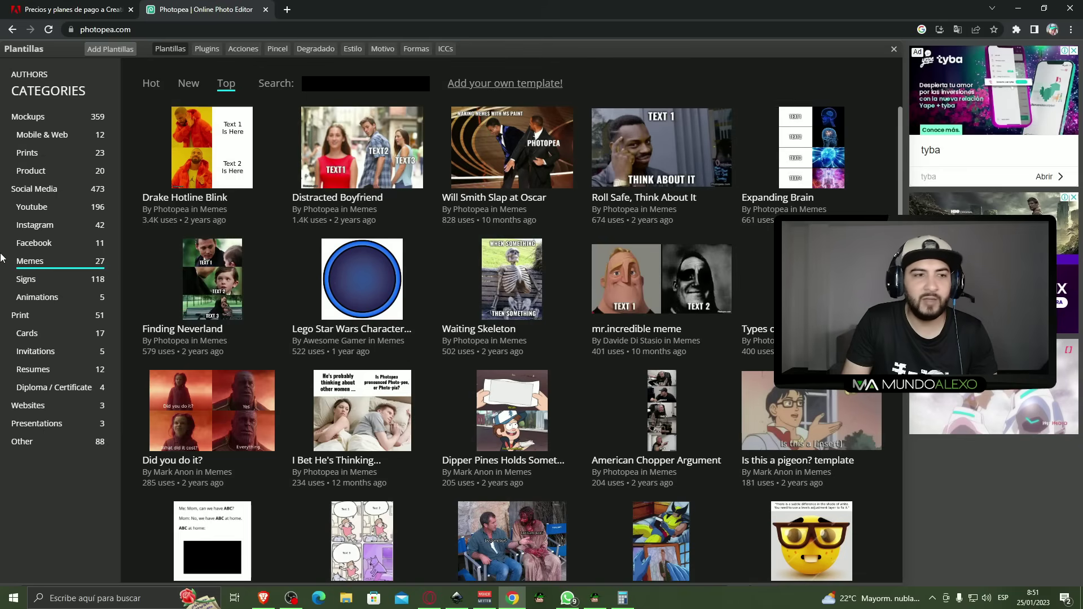
pyautogui.click(34, 244)
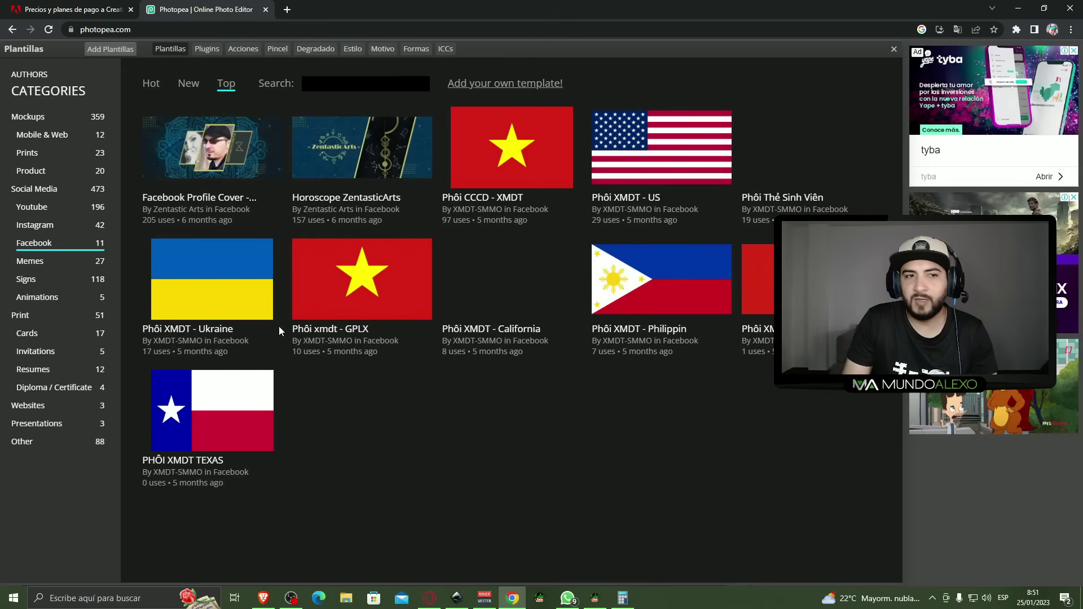
pyautogui.click(24, 334)
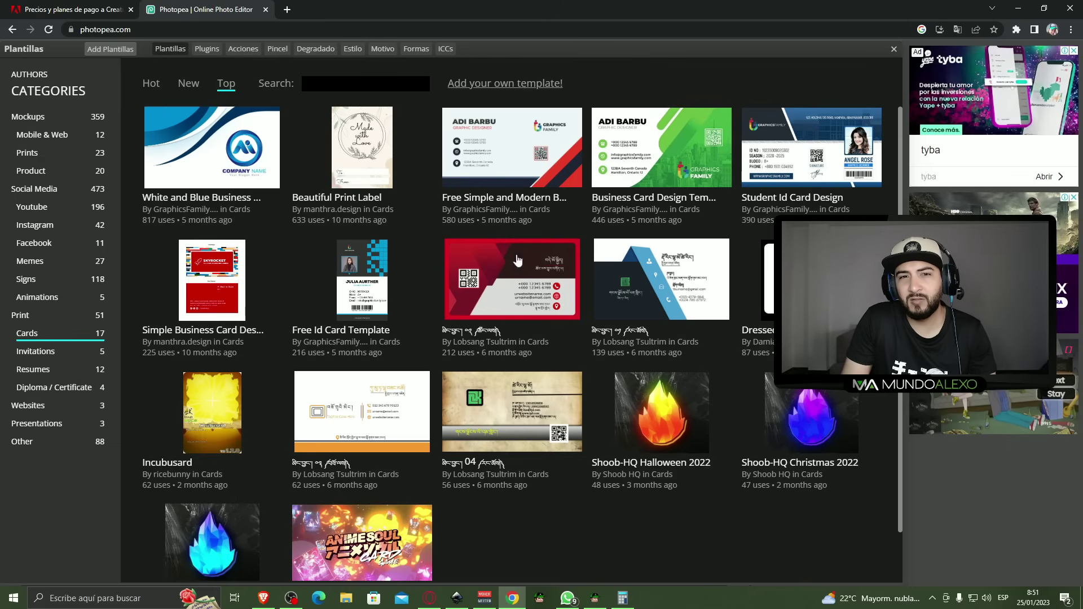
# Step: Go through Invitations to Resumes and open the 'Resume cv profile template-PSD' details
pyautogui.scroll(-1, 705, 208)
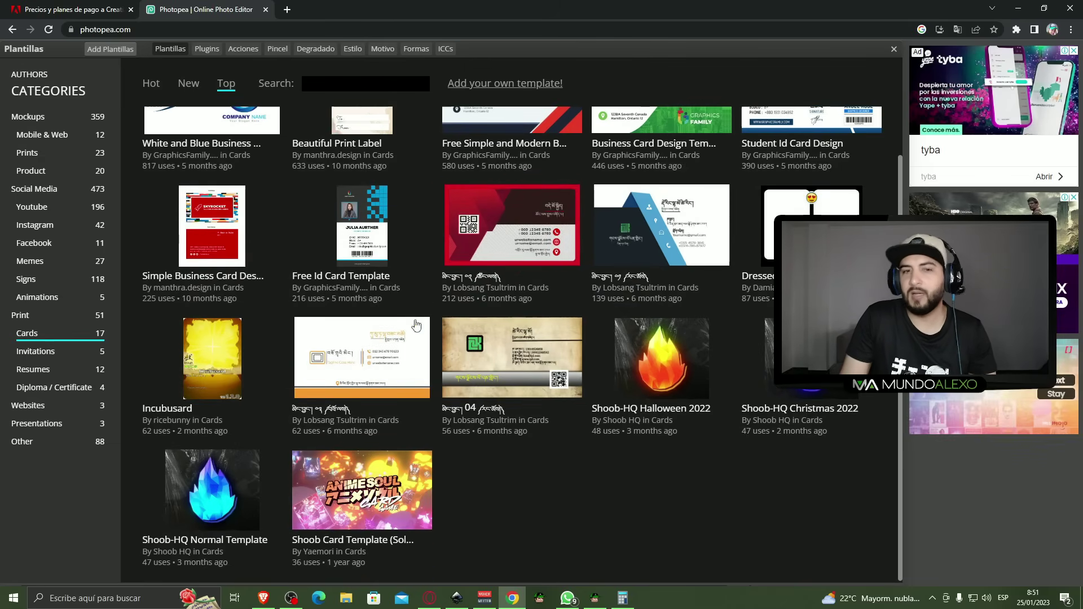
pyautogui.scroll(1, 479, 304)
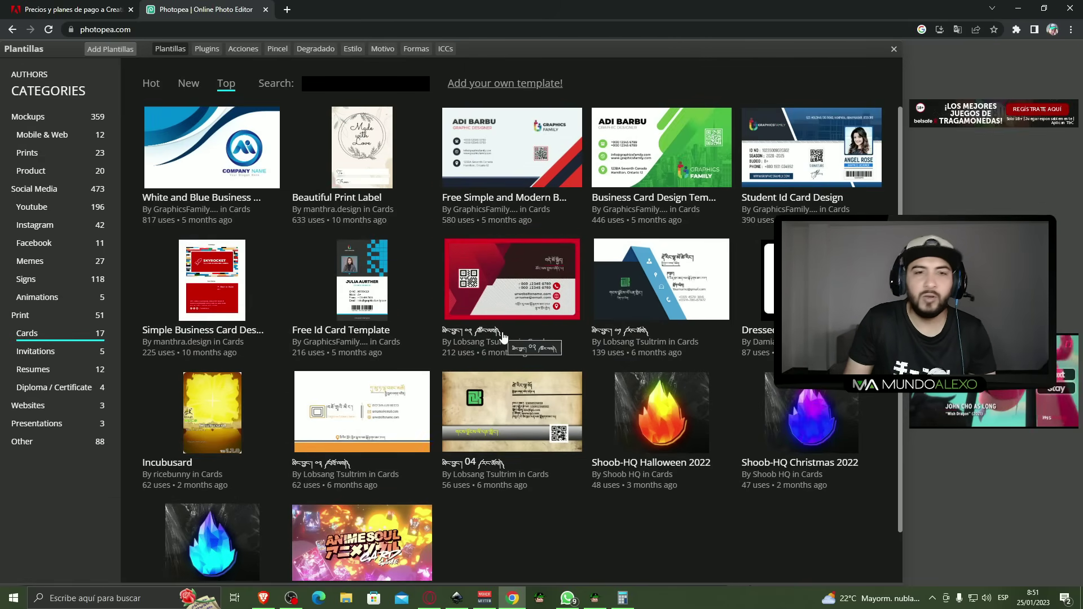
pyautogui.scroll(-1, 504, 337)
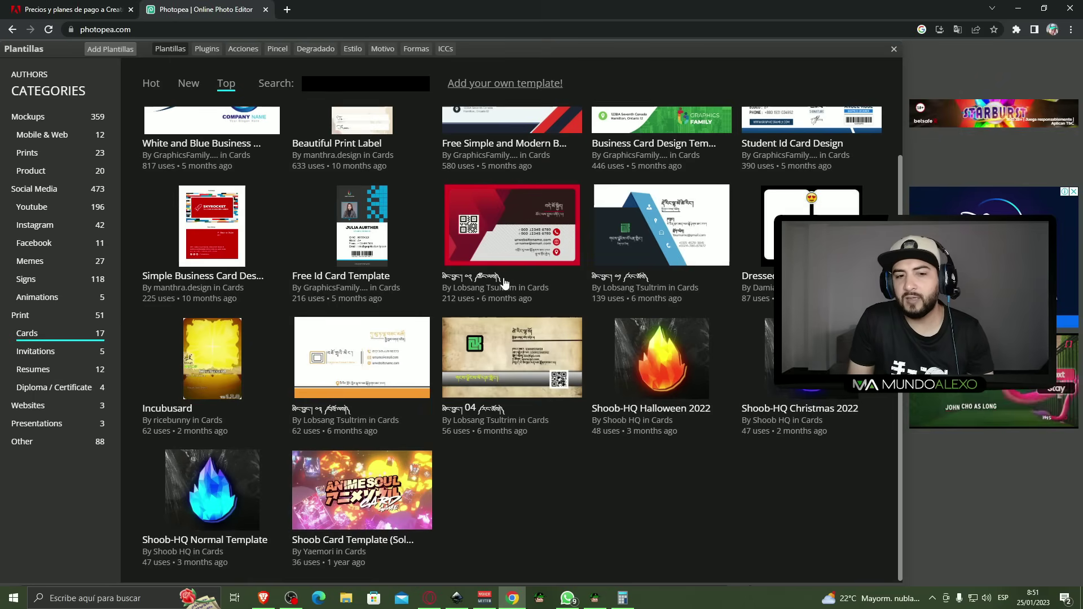
pyautogui.scroll(1, 504, 282)
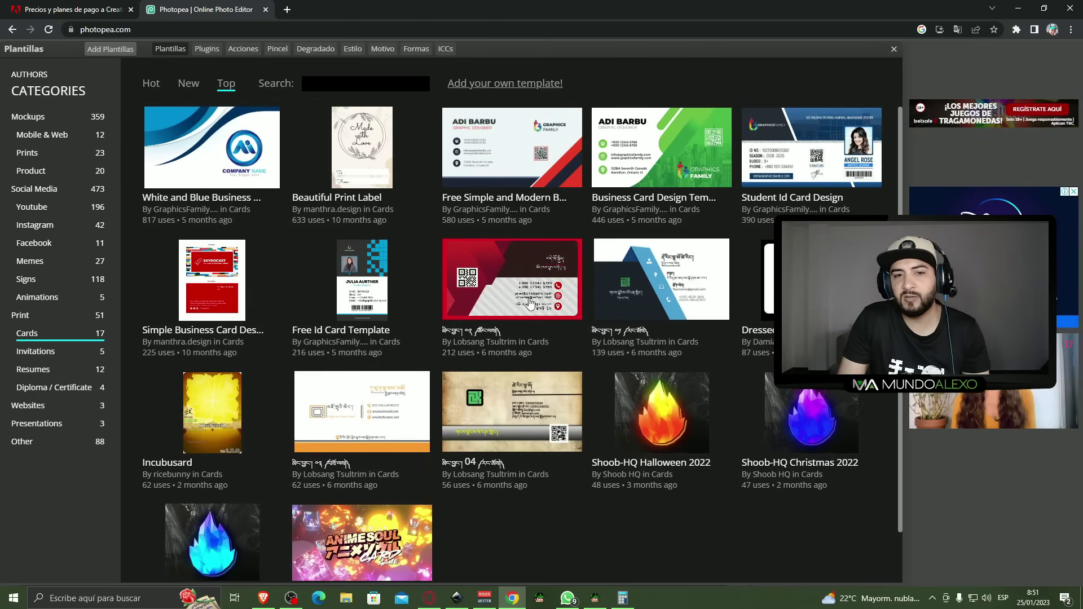
pyautogui.scroll(-1, 265, 287)
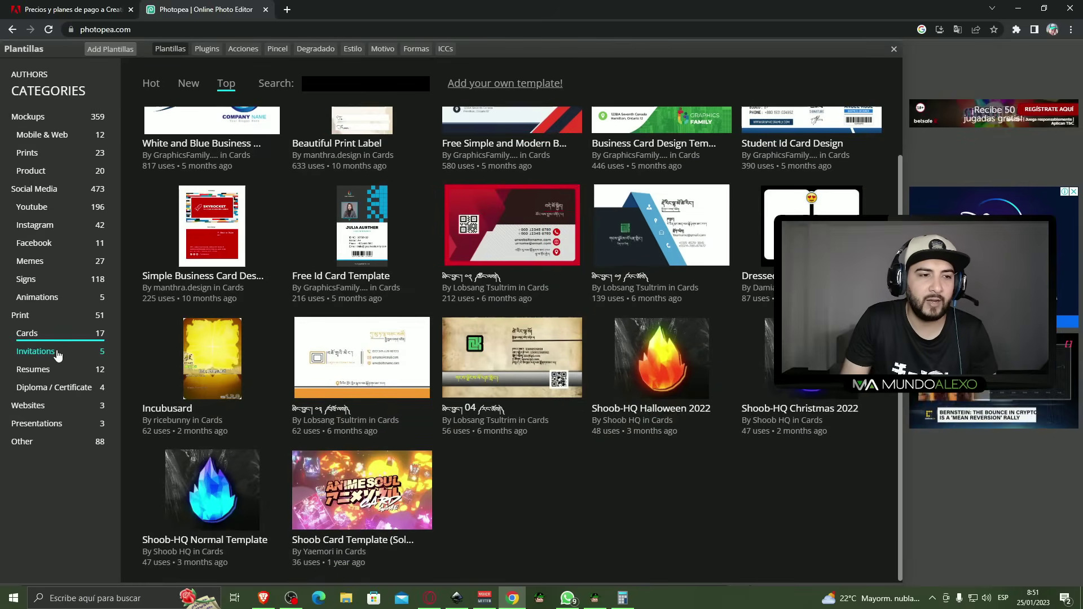
pyautogui.click(35, 351)
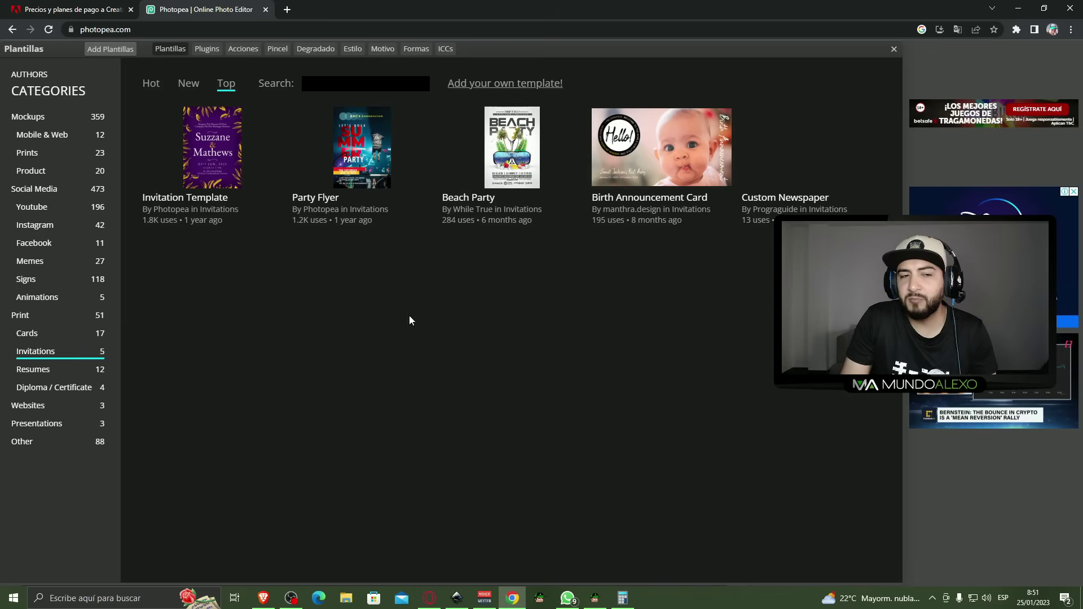
pyautogui.click(34, 370)
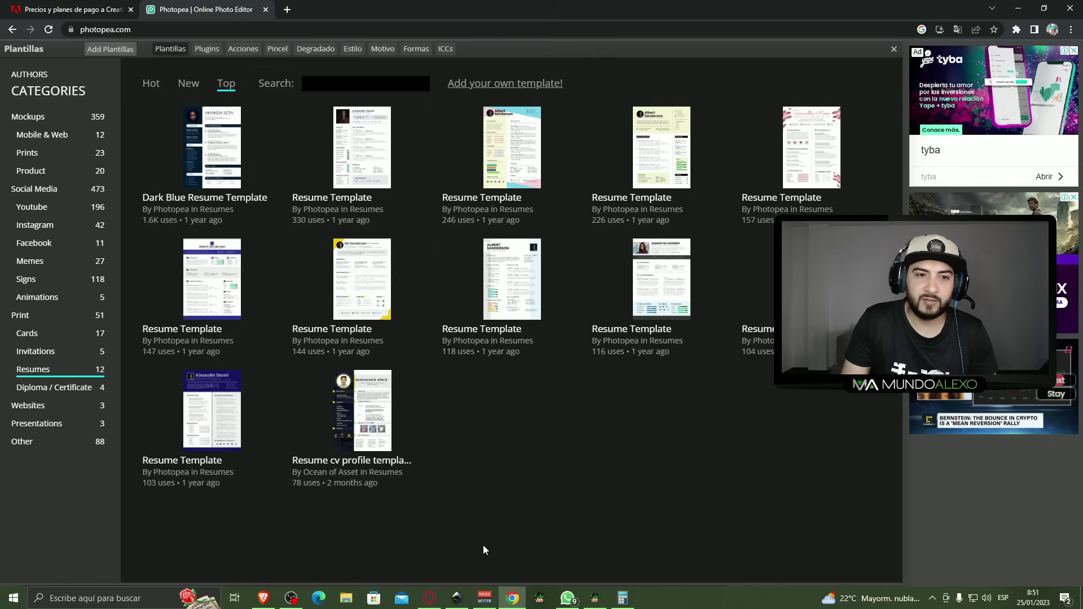
pyautogui.click(364, 427)
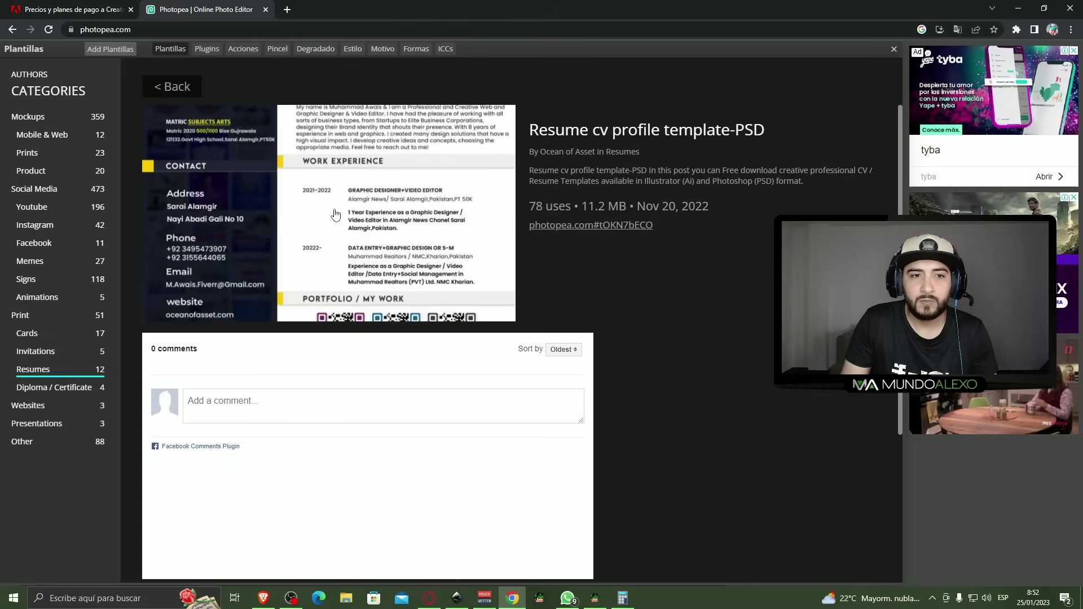
# Step: Open the resume template in the editor and scroll through its layers in the Capas panel
pyautogui.click(398, 300)
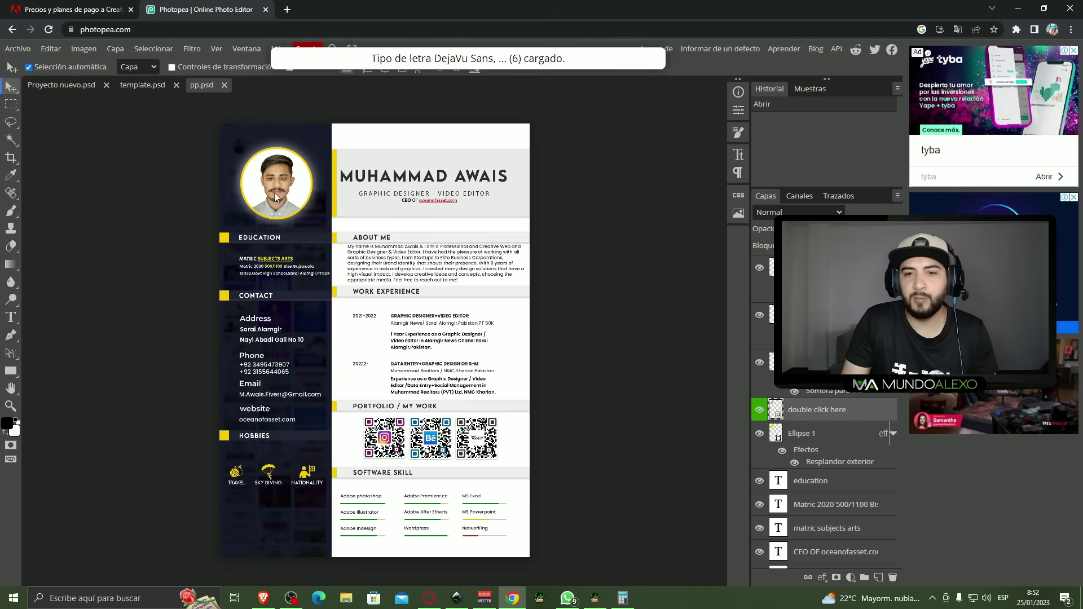
pyautogui.scroll(-5, 824, 480)
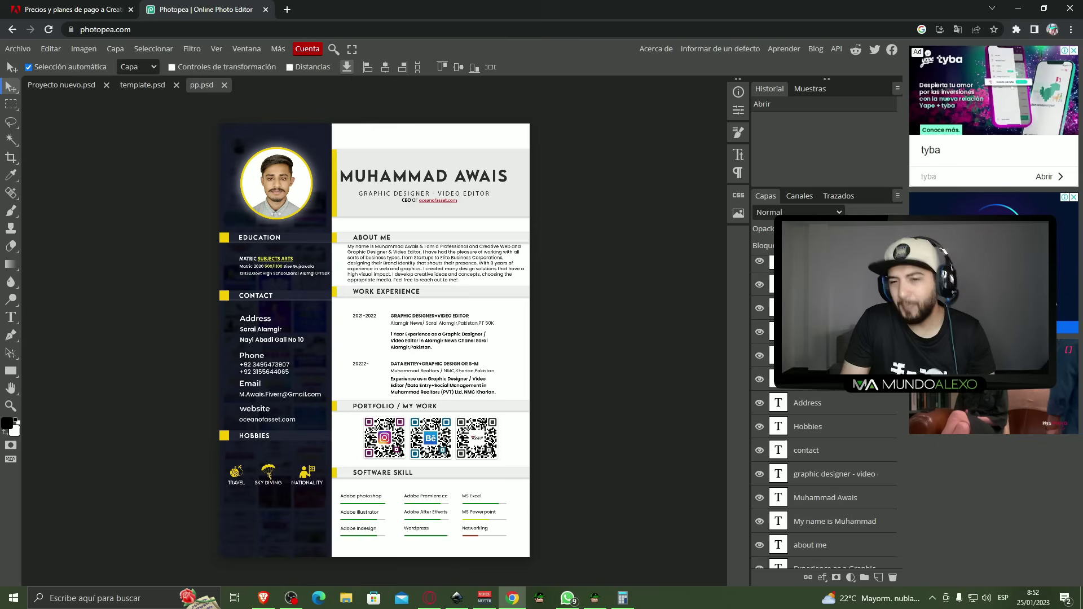
pyautogui.scroll(-3, 778, 563)
pyautogui.scroll(-3, 778, 563)
pyautogui.scroll(-3, 778, 563)
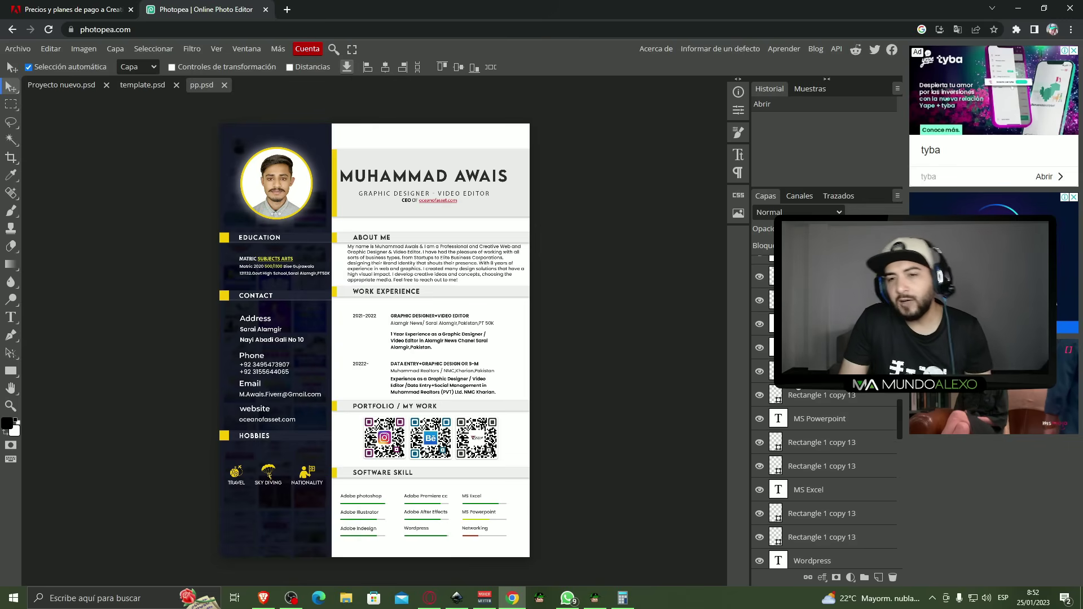
pyautogui.scroll(-3, 784, 479)
pyautogui.scroll(-3, 794, 389)
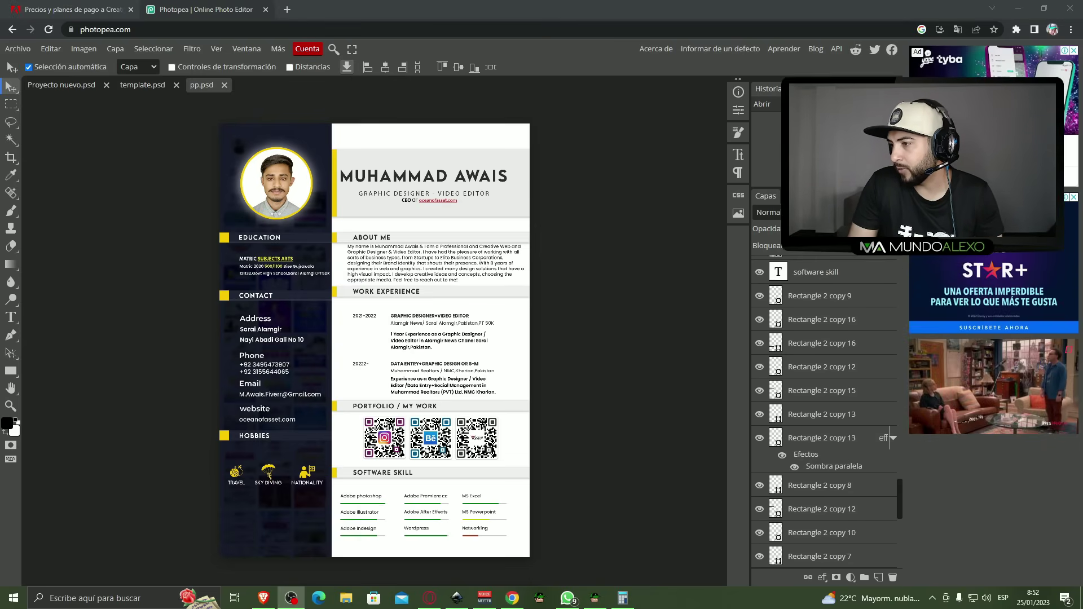
pyautogui.scroll(-3, 793, 353)
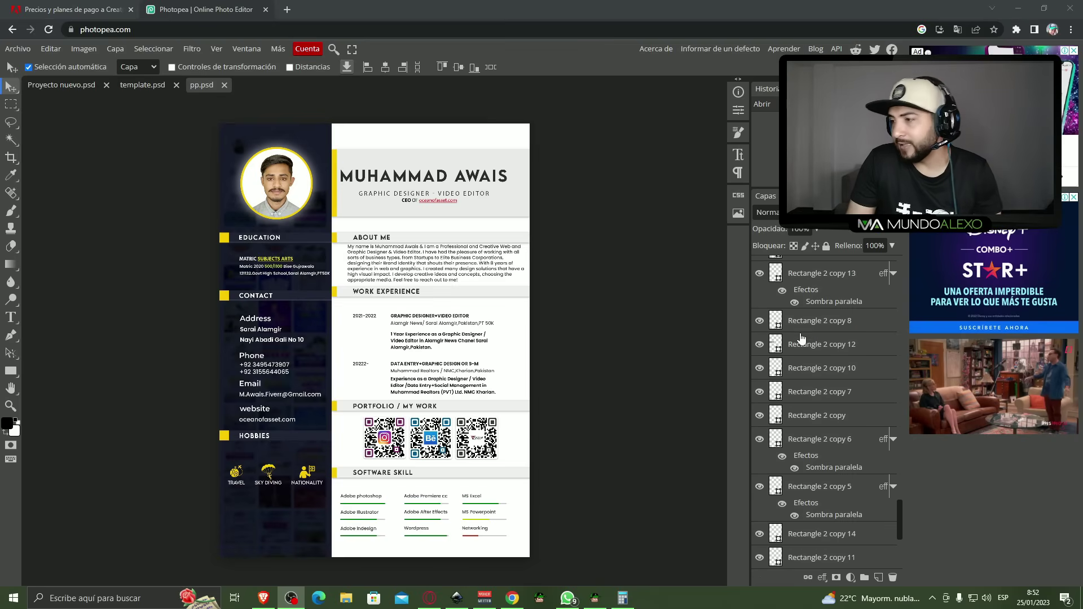
pyautogui.scroll(-3, 794, 353)
pyautogui.scroll(-3, 793, 354)
pyautogui.scroll(-3, 793, 354)
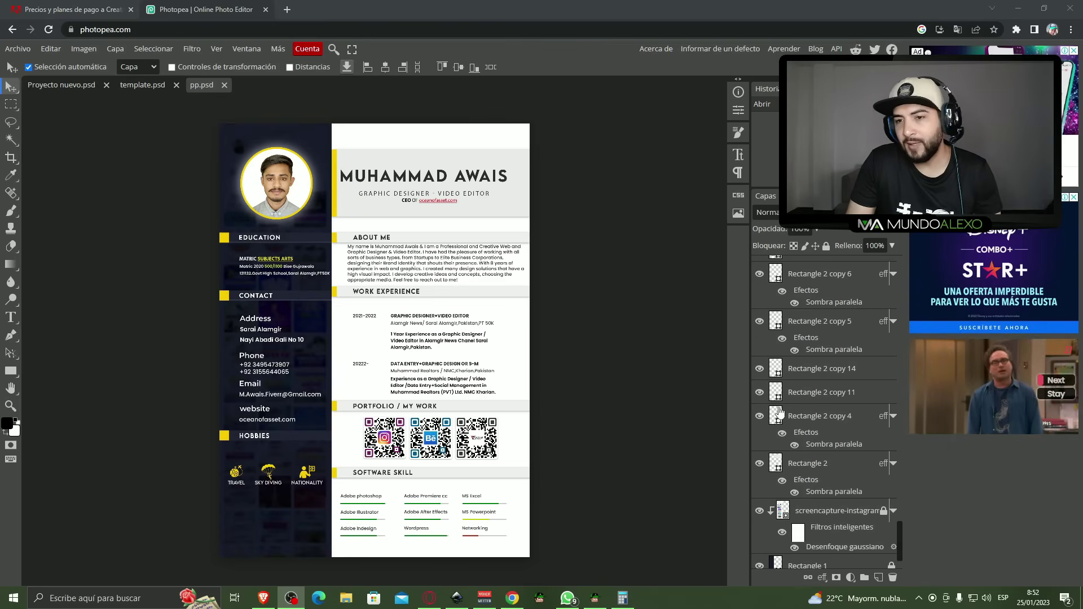
pyautogui.scroll(-2, 801, 316)
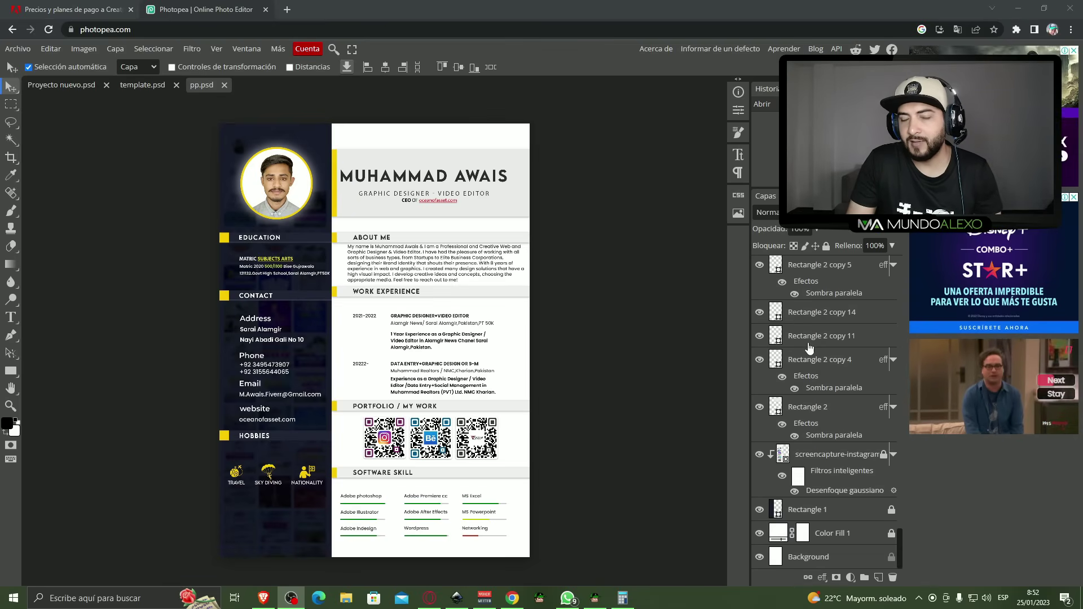
pyautogui.scroll(5, 810, 347)
pyautogui.scroll(2, 722, 336)
# Step: In template.psd, zoom in and start a no-fill Pen shape at the animal's snout
pyautogui.click(145, 95)
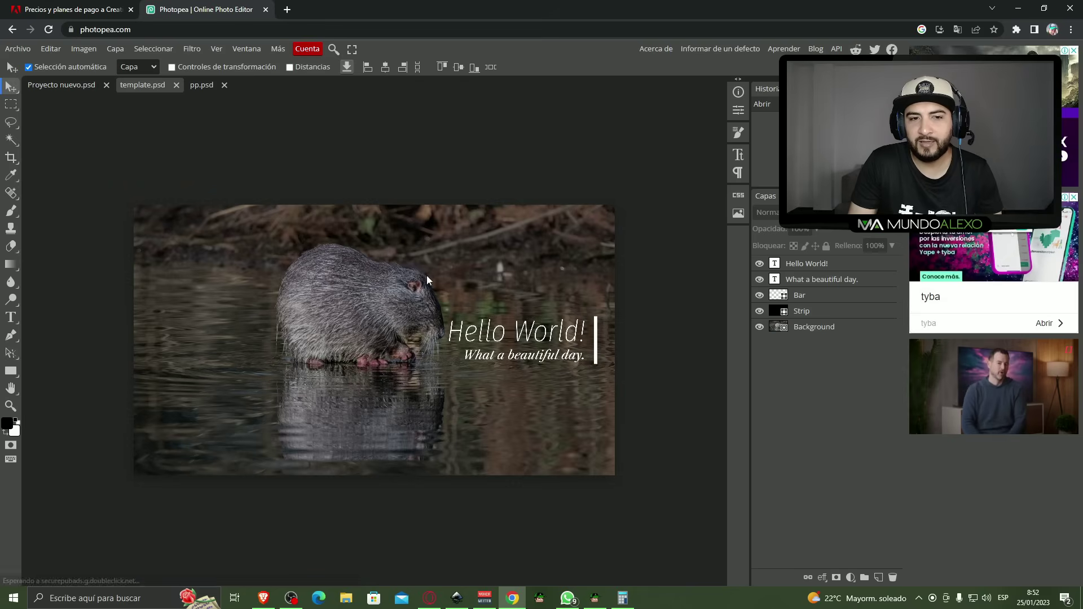
pyautogui.hotkey('ctrl', '+')
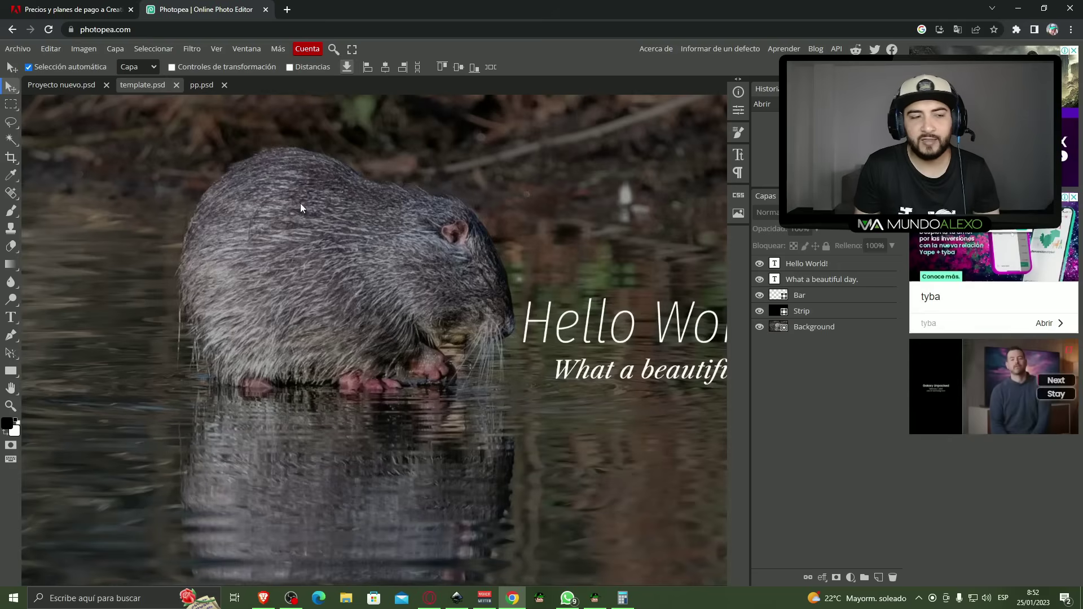
pyautogui.click(11, 336)
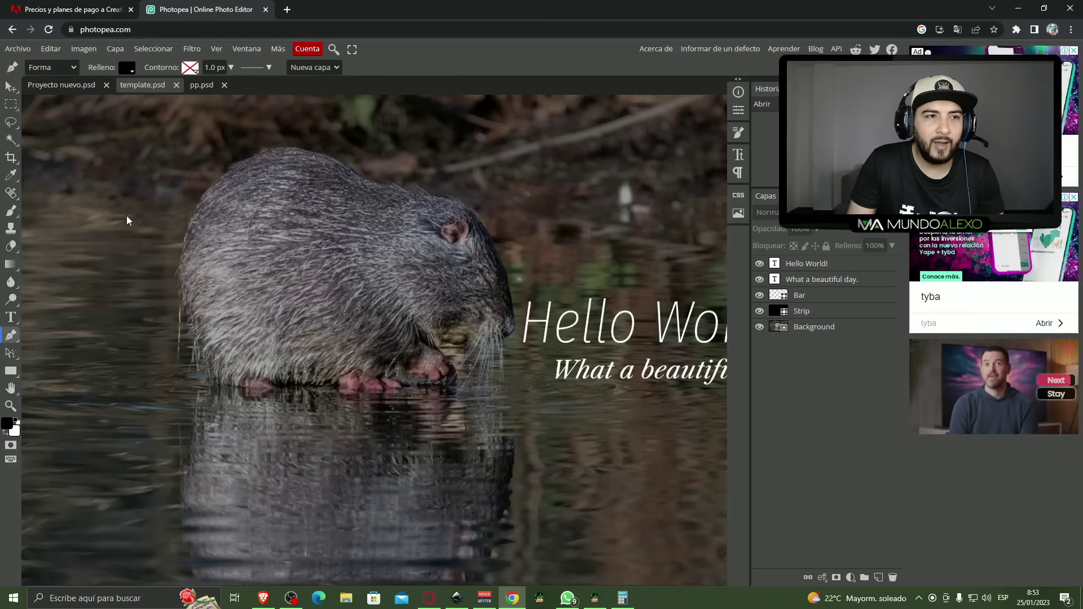
pyautogui.click(127, 68)
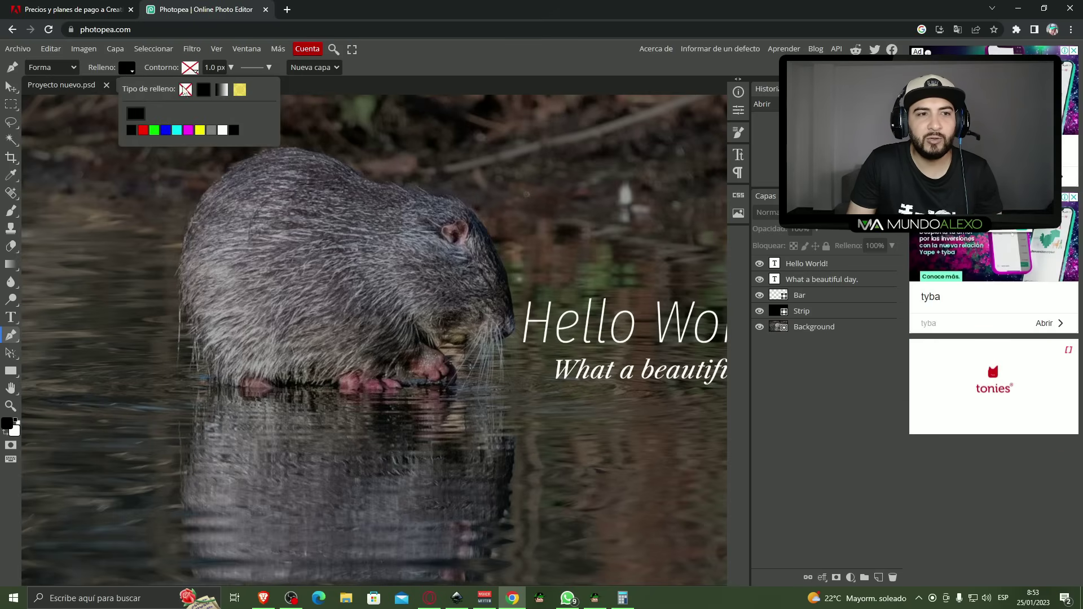
pyautogui.click(186, 90)
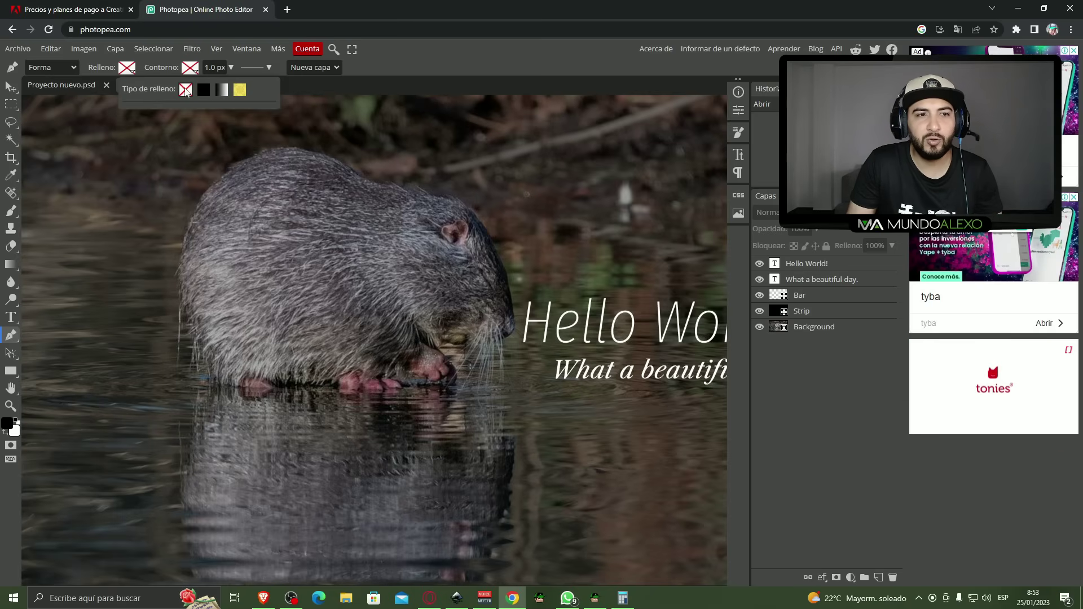
pyautogui.click(515, 324)
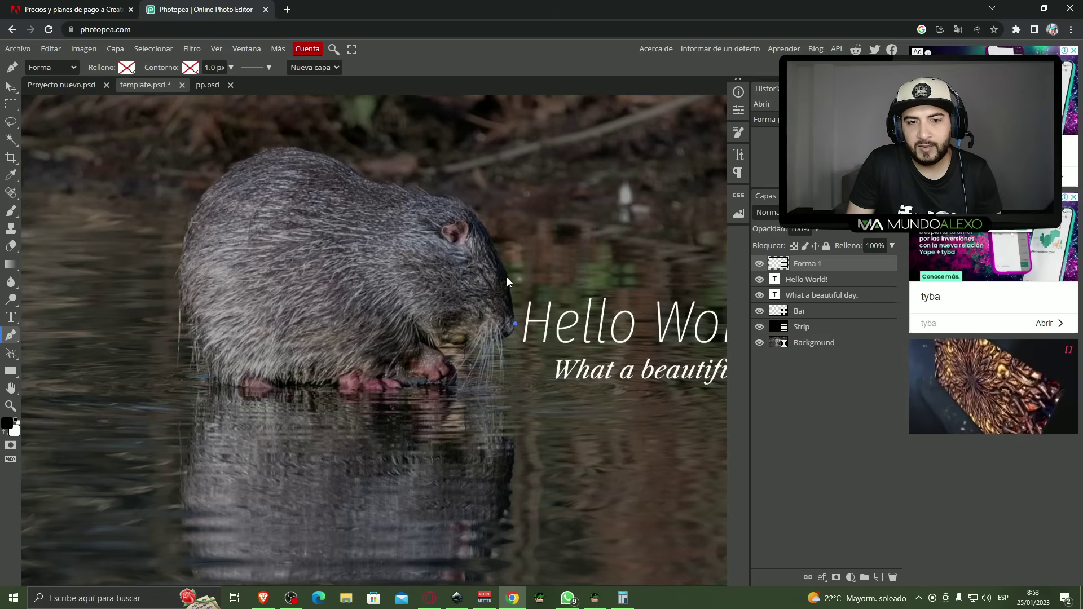
# Step: Trace the beaver's face, head, back and rear with curved Pen points
pyautogui.moveTo(505, 272); pyautogui.dragTo(504, 266)
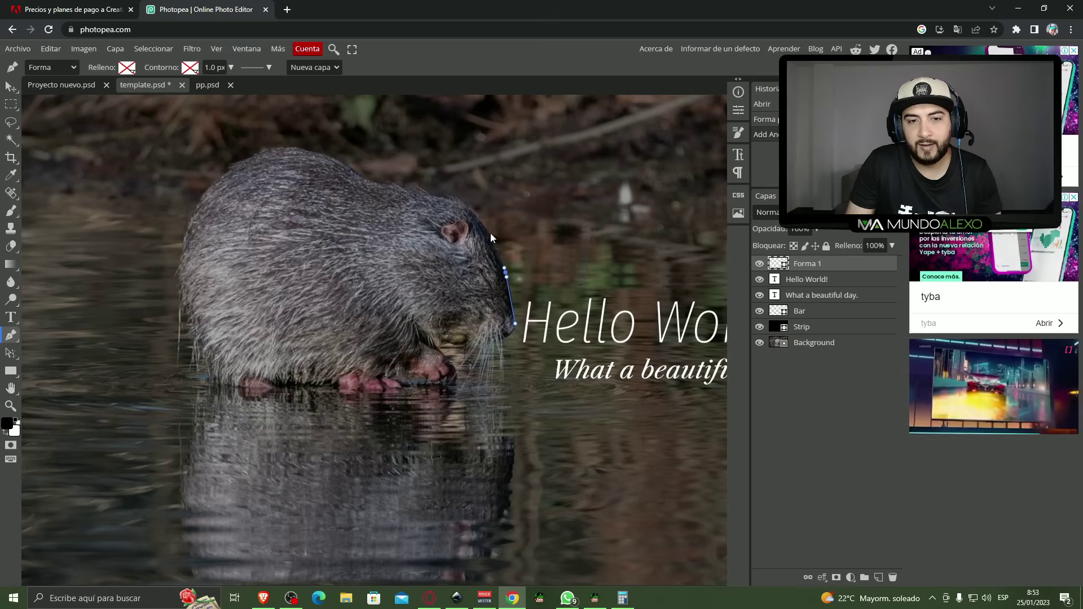
pyautogui.moveTo(462, 204); pyautogui.dragTo(431, 189)
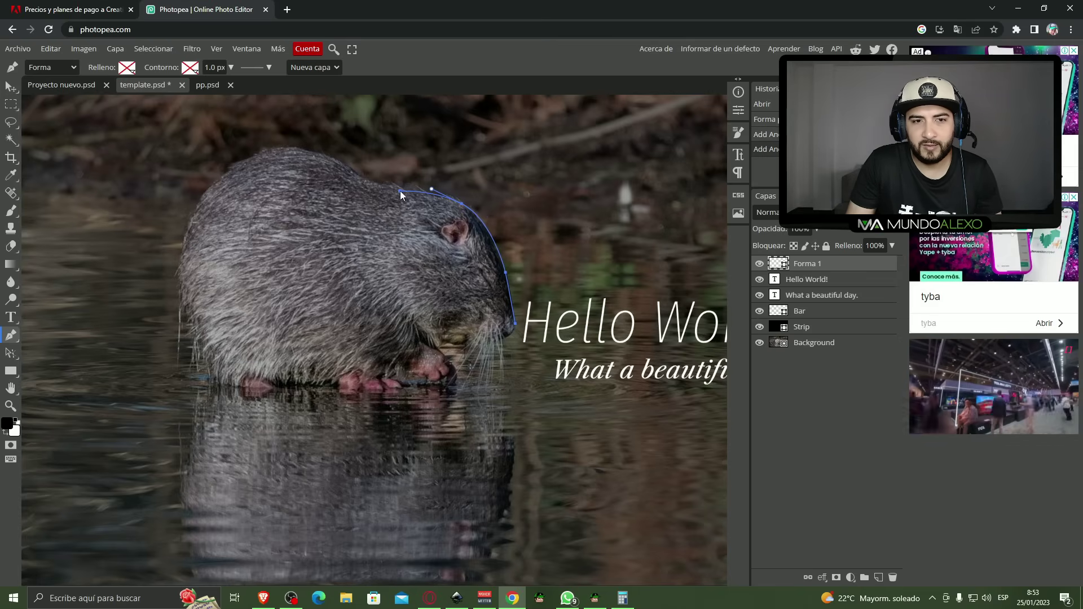
pyautogui.moveTo(399, 192); pyautogui.dragTo(390, 185)
pyautogui.click(341, 166)
pyautogui.click(233, 167)
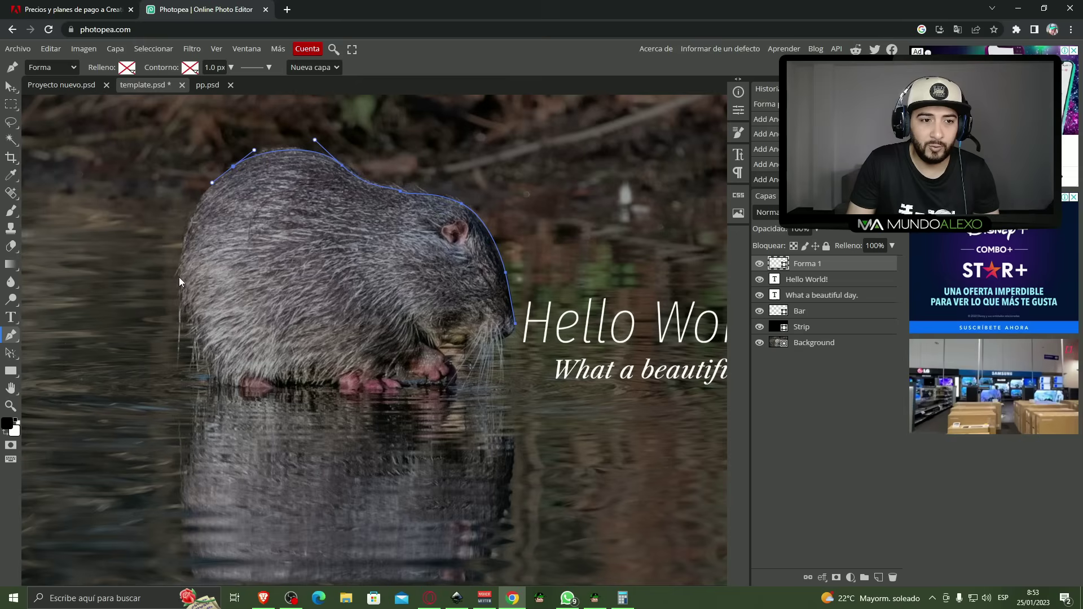
pyautogui.moveTo(178, 278); pyautogui.dragTo(183, 307)
pyautogui.click(177, 343)
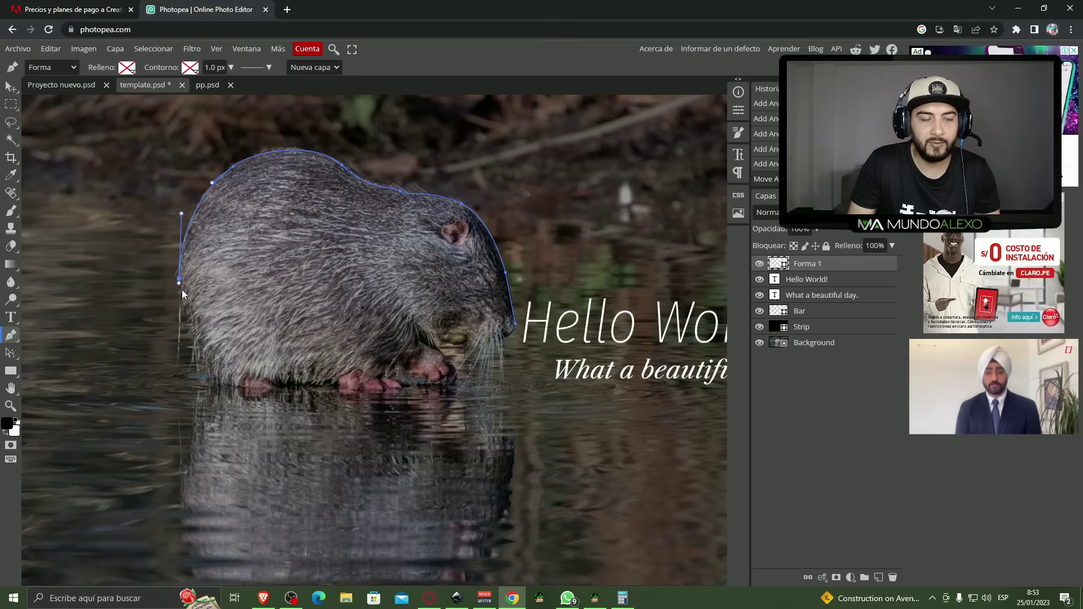
pyautogui.moveTo(214, 347); pyautogui.dragTo(218, 361)
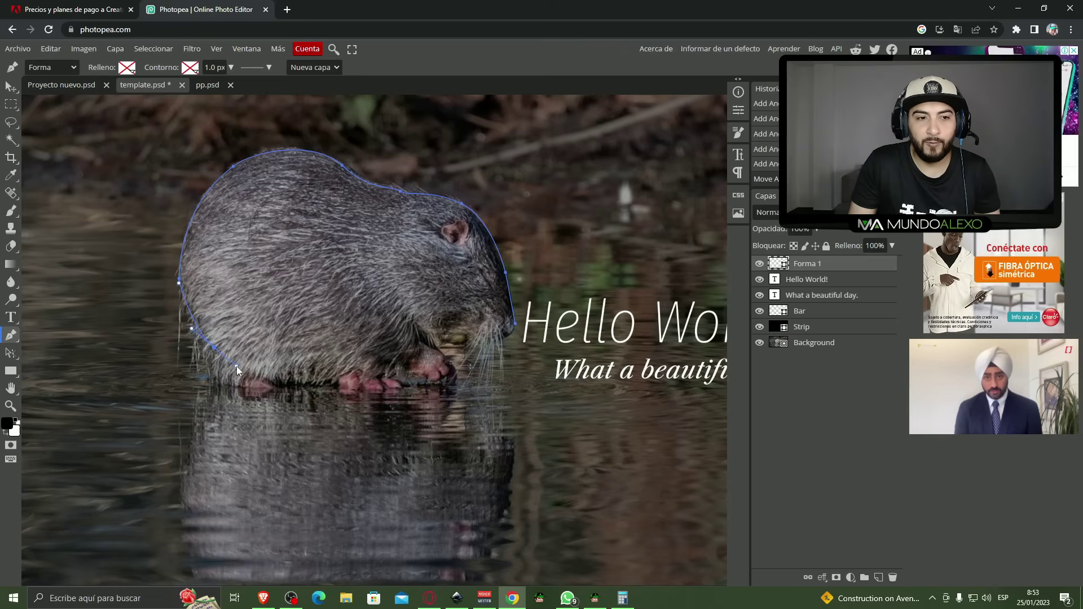
pyautogui.moveTo(217, 353); pyautogui.dragTo(216, 351)
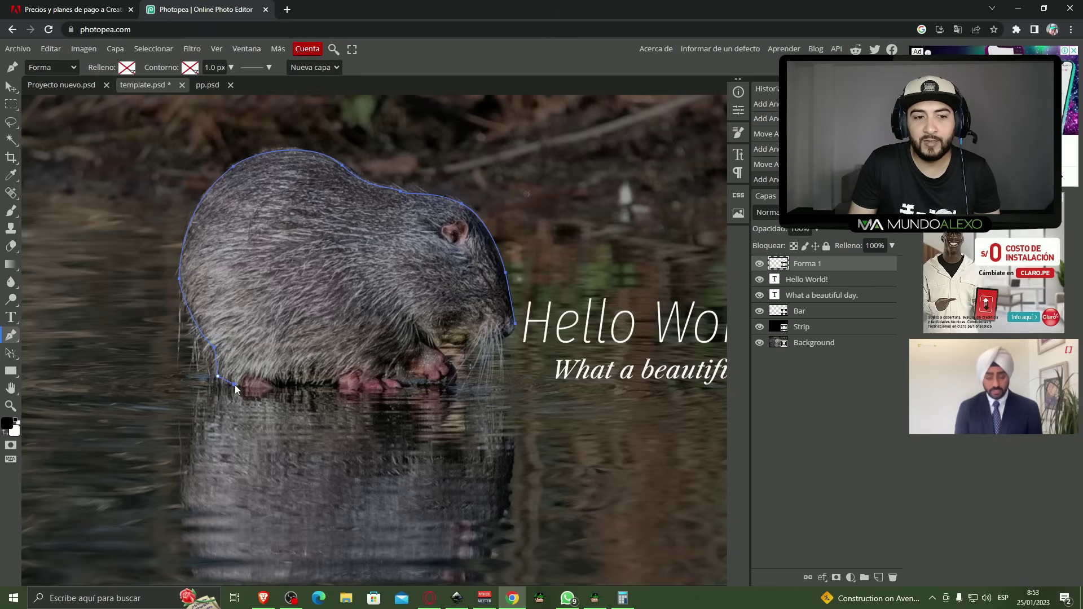
# Step: Continue the path under the belly, around the front paws and chin, closing at the snout
pyautogui.click(234, 385)
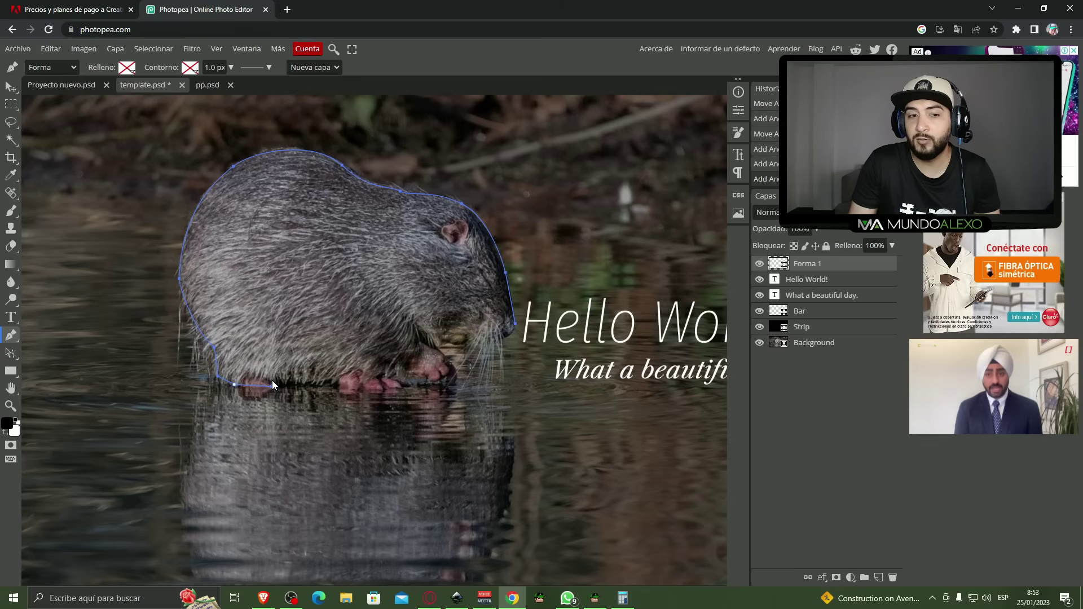
pyautogui.click(272, 385)
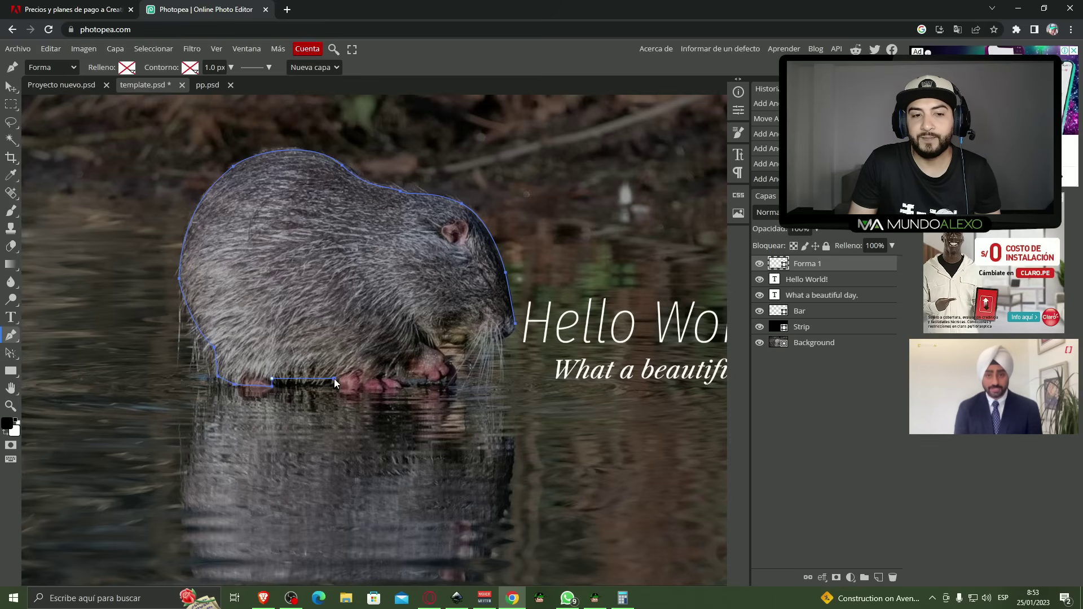
pyautogui.moveTo(328, 385)
pyautogui.mouseDown()
pyautogui.moveTo(340, 371)
pyautogui.moveTo(335, 379)
pyautogui.mouseUp()
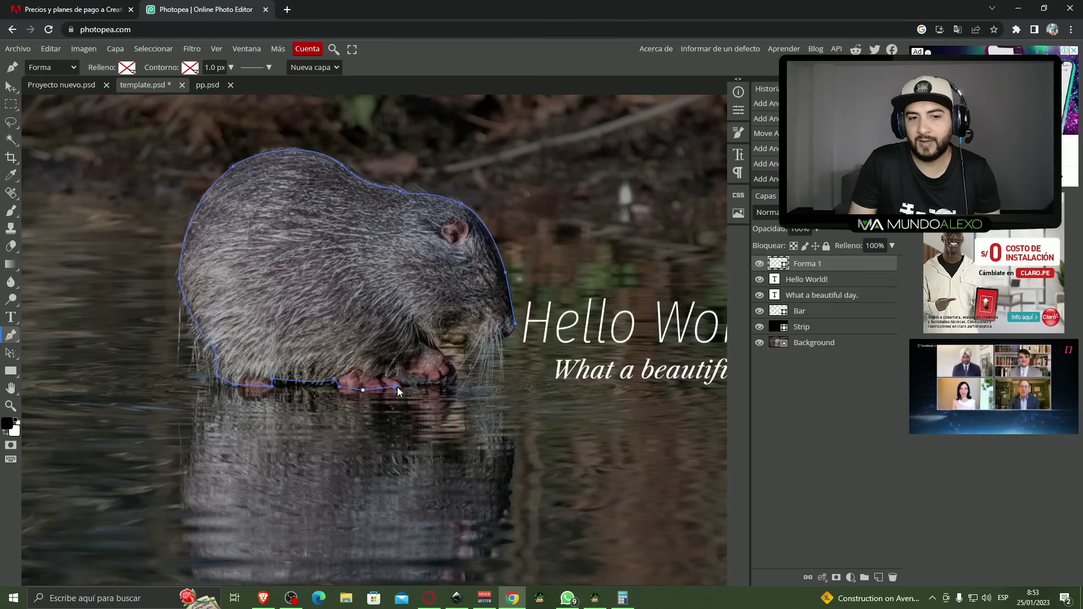
pyautogui.moveTo(397, 387); pyautogui.dragTo(400, 387)
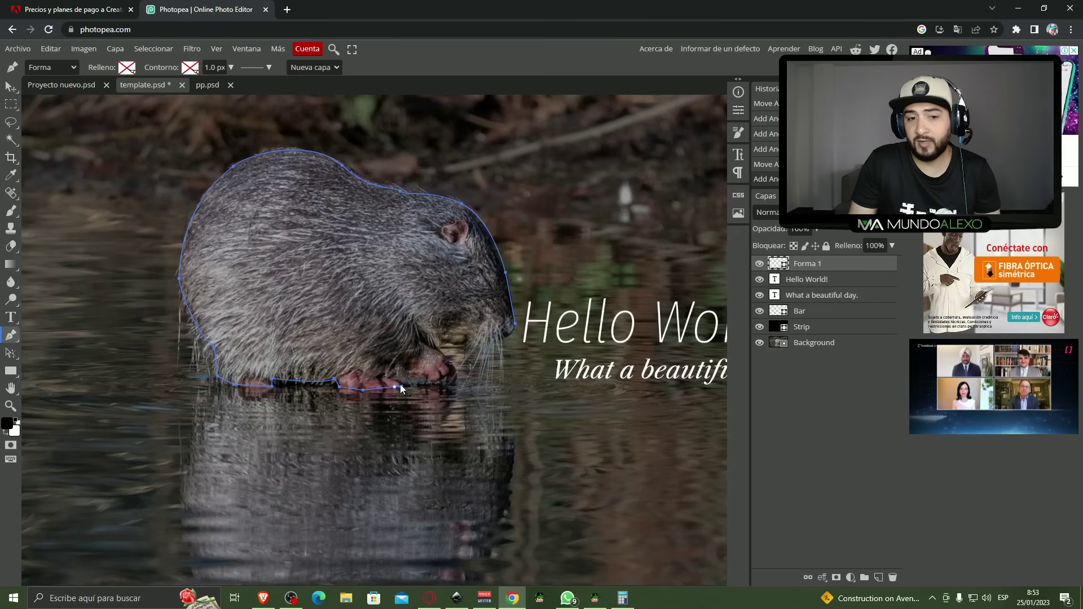
pyautogui.click(401, 386)
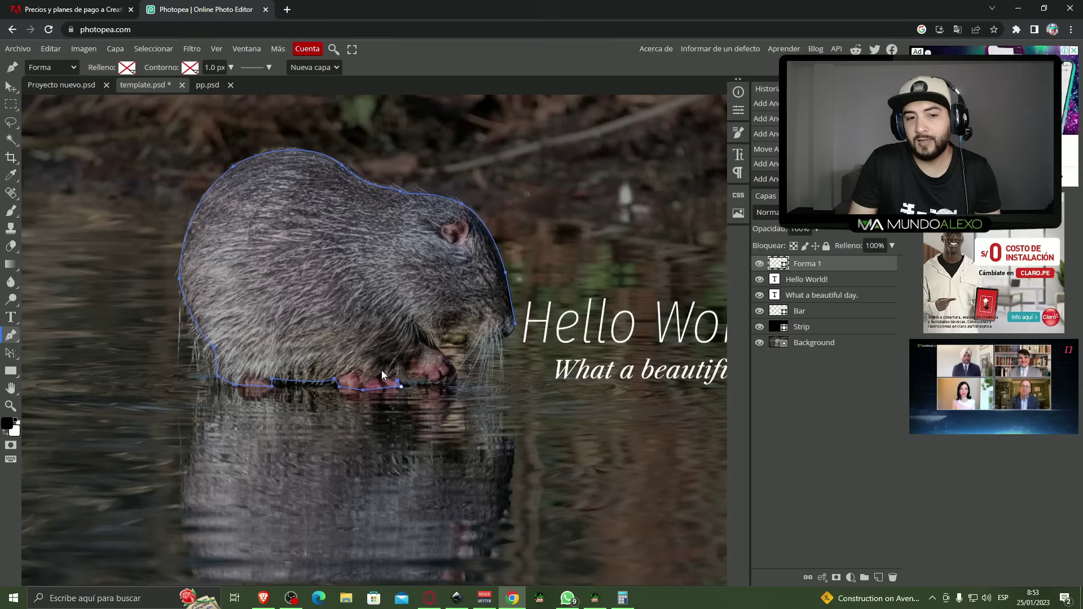
pyautogui.moveTo(385, 372); pyautogui.dragTo(411, 381)
pyautogui.click(424, 379)
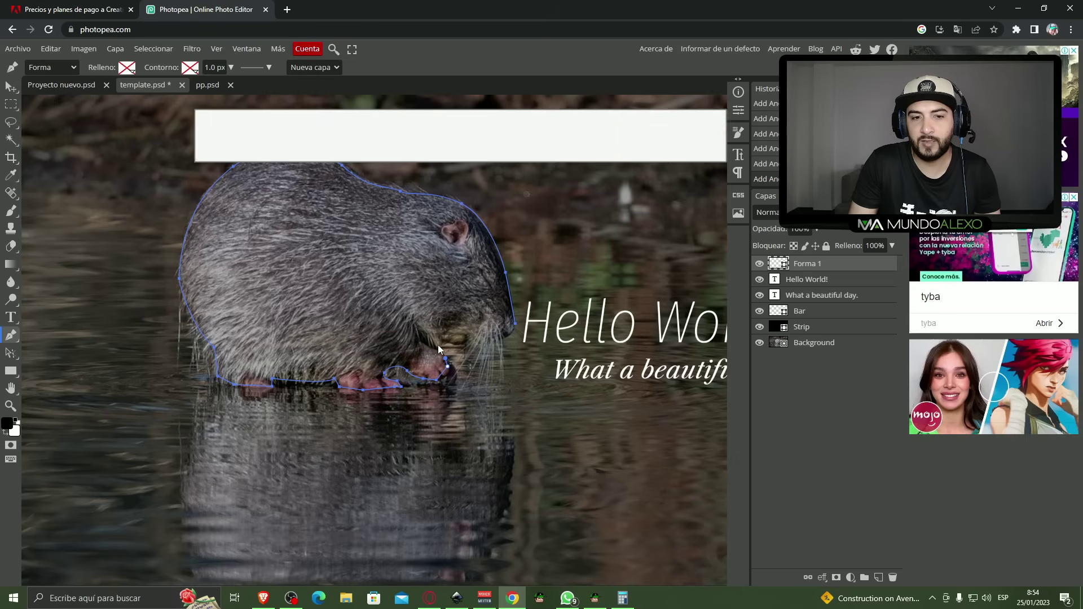
pyautogui.moveTo(438, 347); pyautogui.dragTo(464, 351)
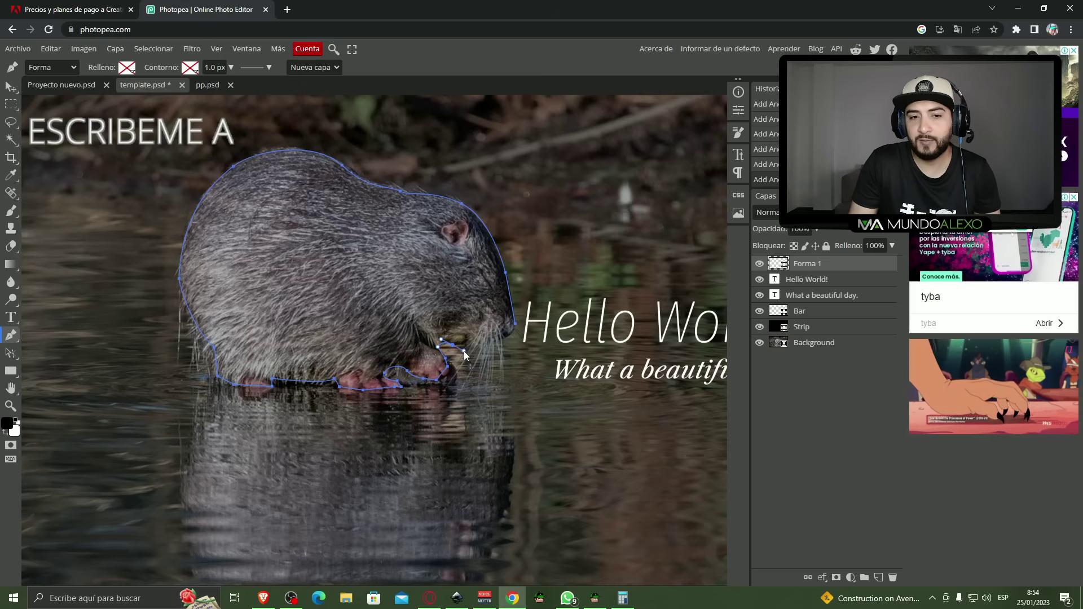
pyautogui.moveTo(514, 325); pyautogui.dragTo(531, 295)
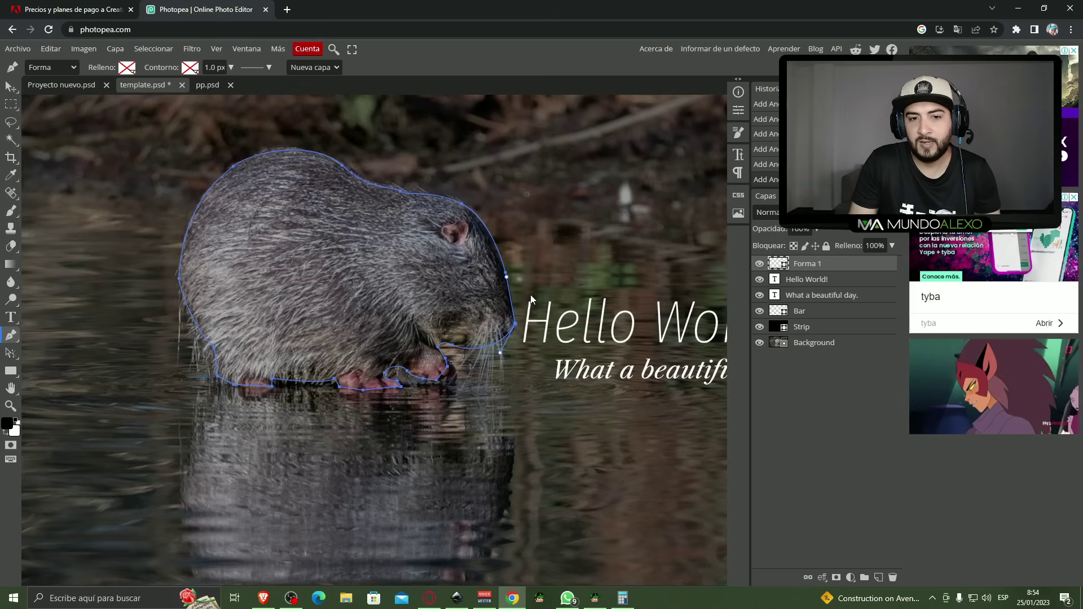
# Step: Convert the beaver outline path into a selection
pyautogui.rightClick(516, 320)
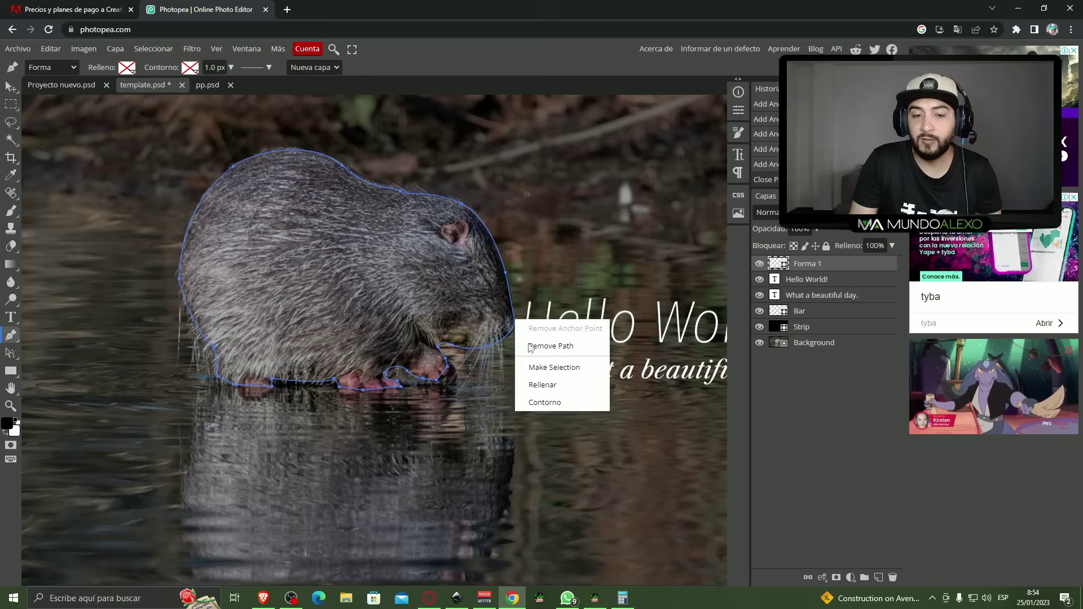
pyautogui.click(561, 368)
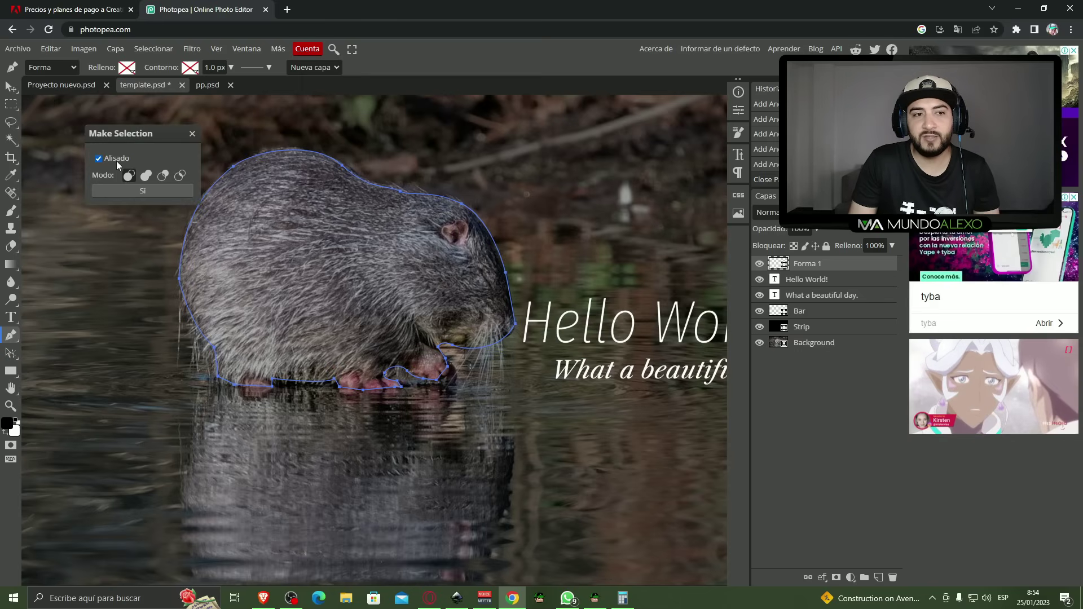
pyautogui.click(129, 191)
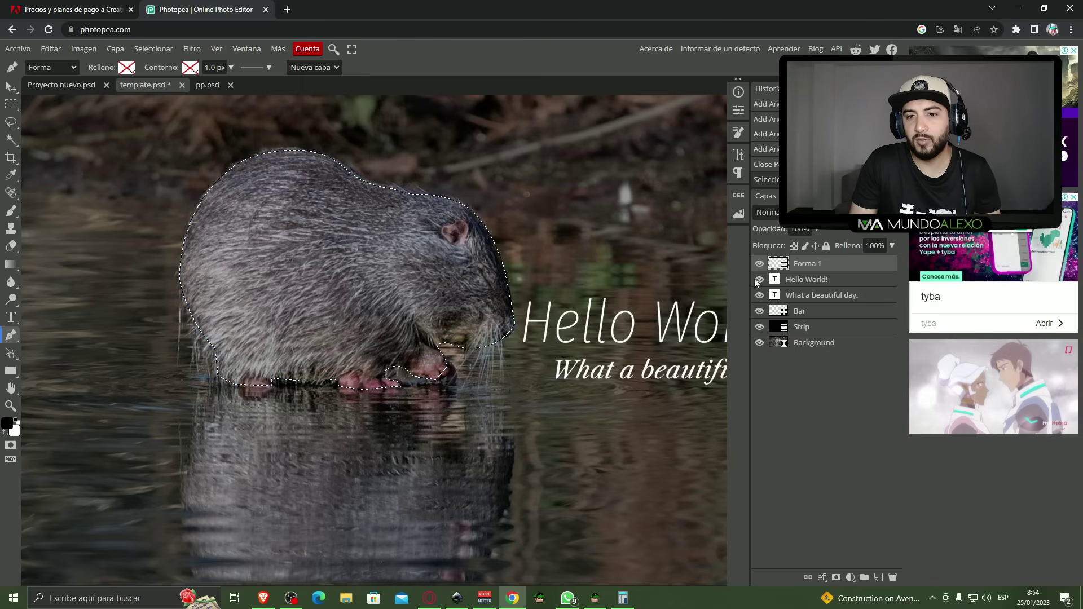
# Step: Drag the selected beaver out with the Move tool and go to Proyecto nuevo.psd
pyautogui.press('v')
pyautogui.moveTo(286, 254)
pyautogui.mouseDown()
pyautogui.moveTo(208, 365)
pyautogui.moveTo(326, 258)
pyautogui.mouseUp()
pyautogui.scroll(-3, 226, 331)
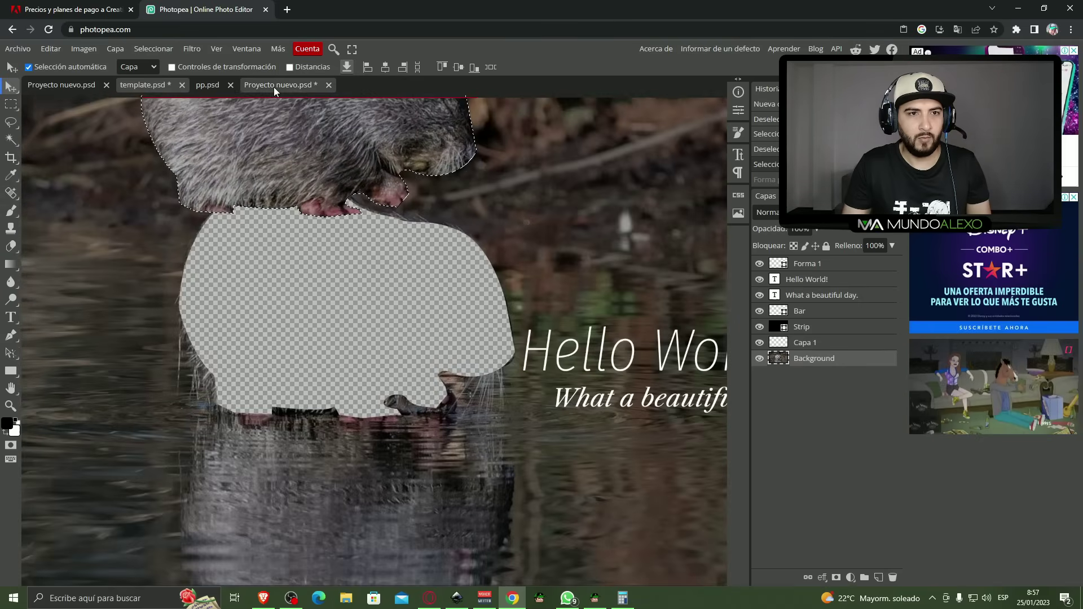
pyautogui.click(275, 87)
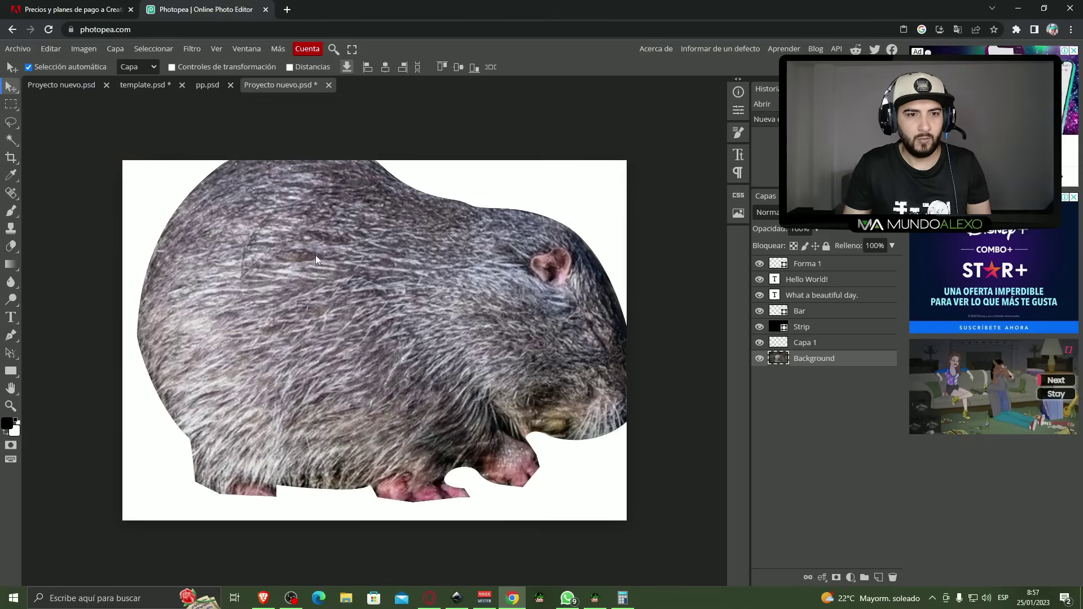
# Step: Paste the beaver as a new layer and crop-enlarge the canvas on all four sides
pyautogui.hotkey('ctrl', 'v')
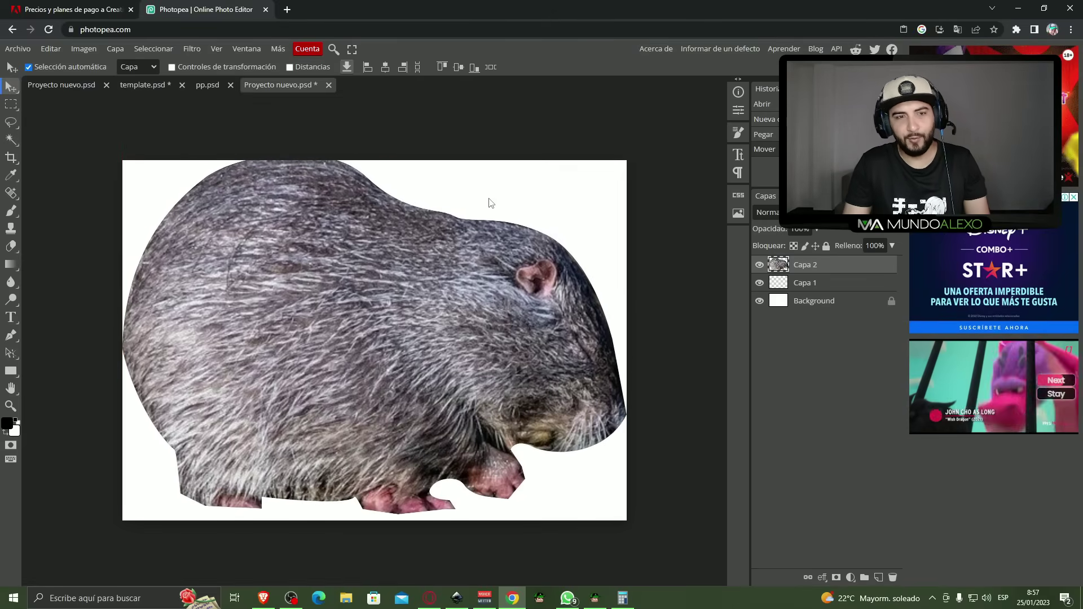
pyautogui.press('c')
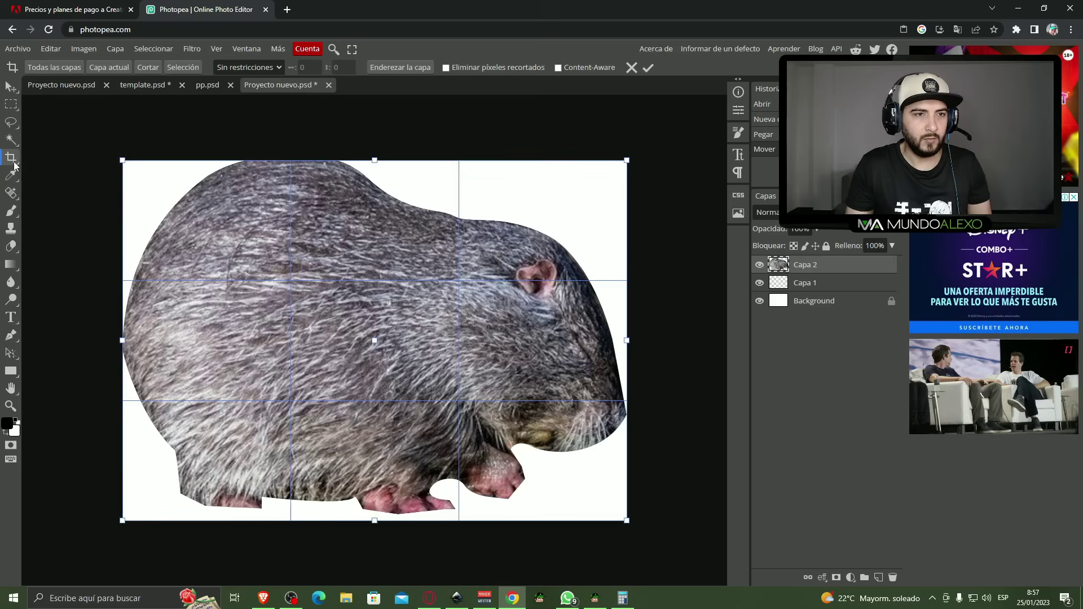
pyautogui.moveTo(379, 164); pyautogui.dragTo(378, 123)
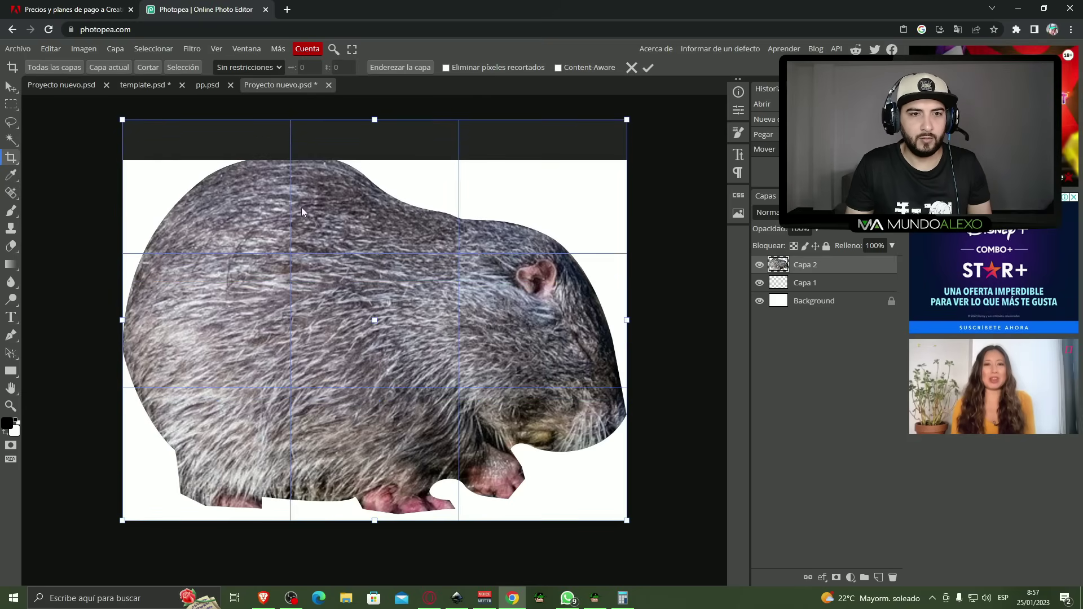
pyautogui.moveTo(123, 327); pyautogui.dragTo(72, 329)
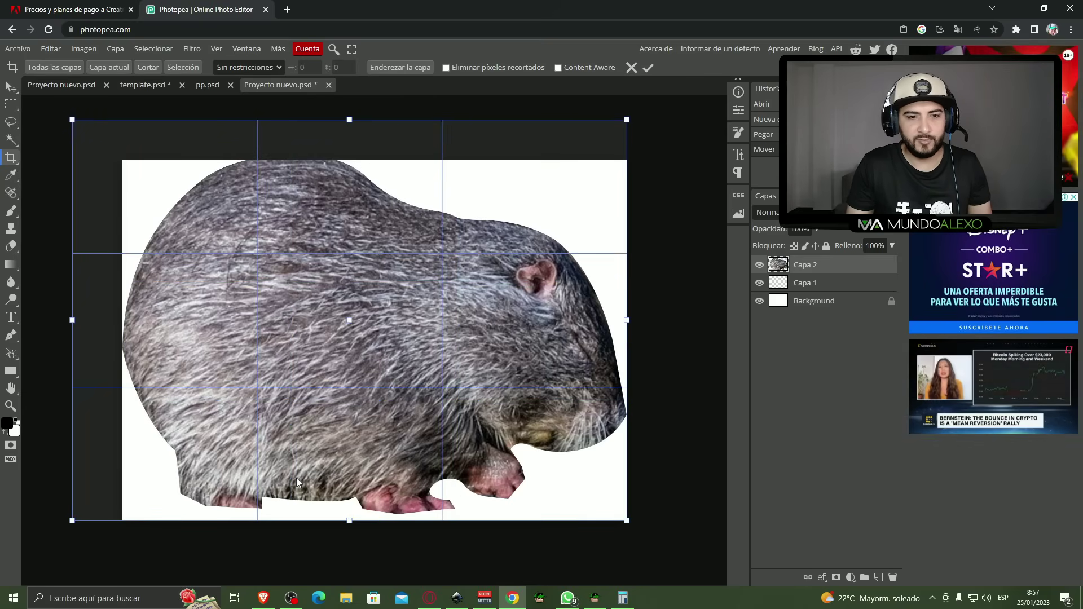
pyautogui.moveTo(347, 521); pyautogui.dragTo(350, 547)
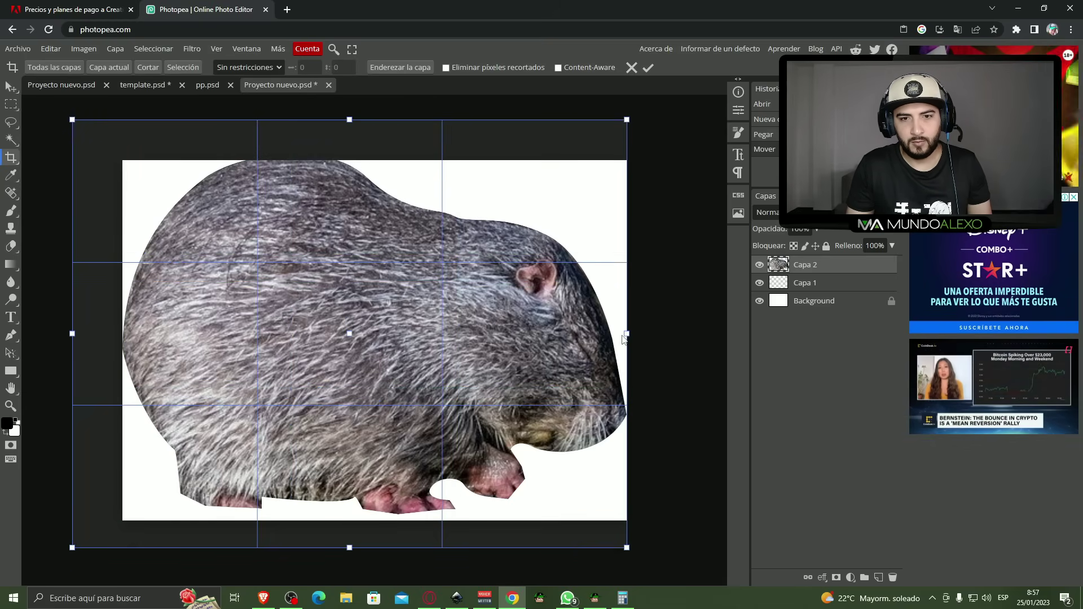
pyautogui.moveTo(628, 334); pyautogui.dragTo(666, 332)
pyautogui.press('Return')
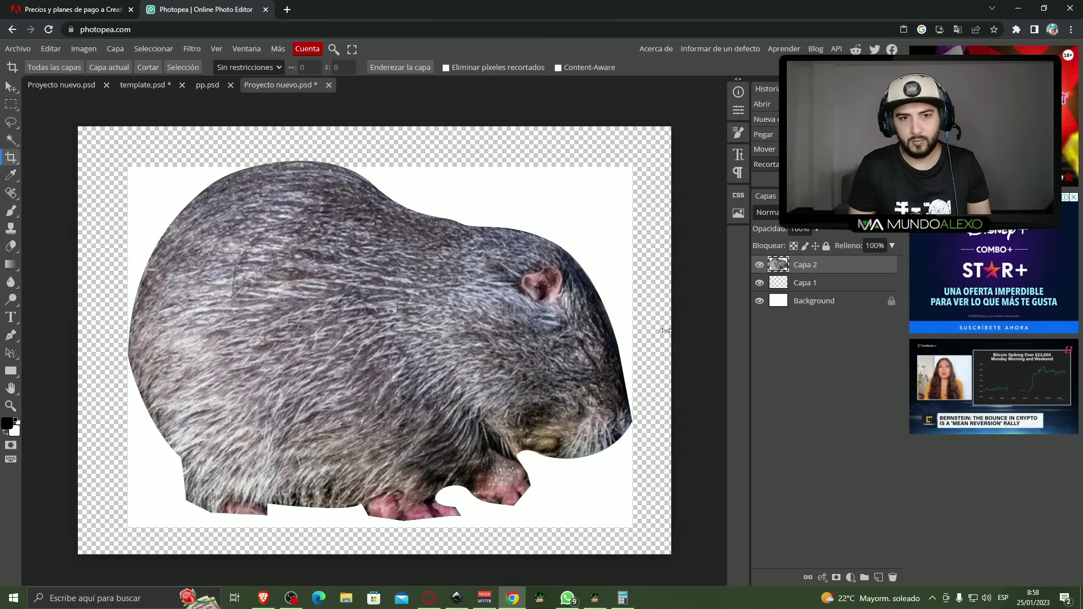
# Step: Hide the white Background layer so the beaver sits on transparency
pyautogui.click(790, 302)
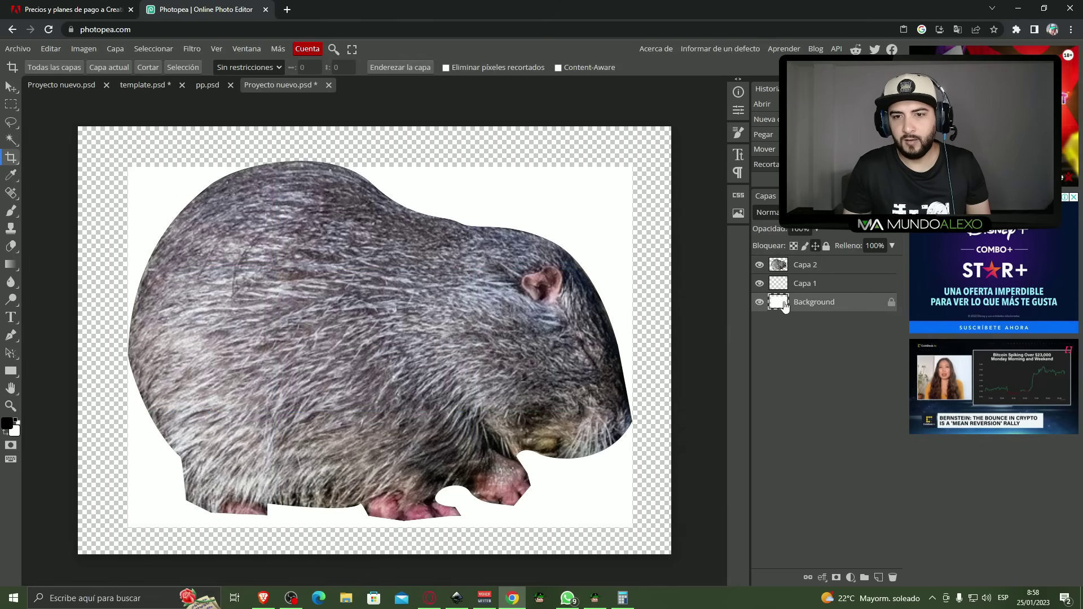
pyautogui.click(759, 302)
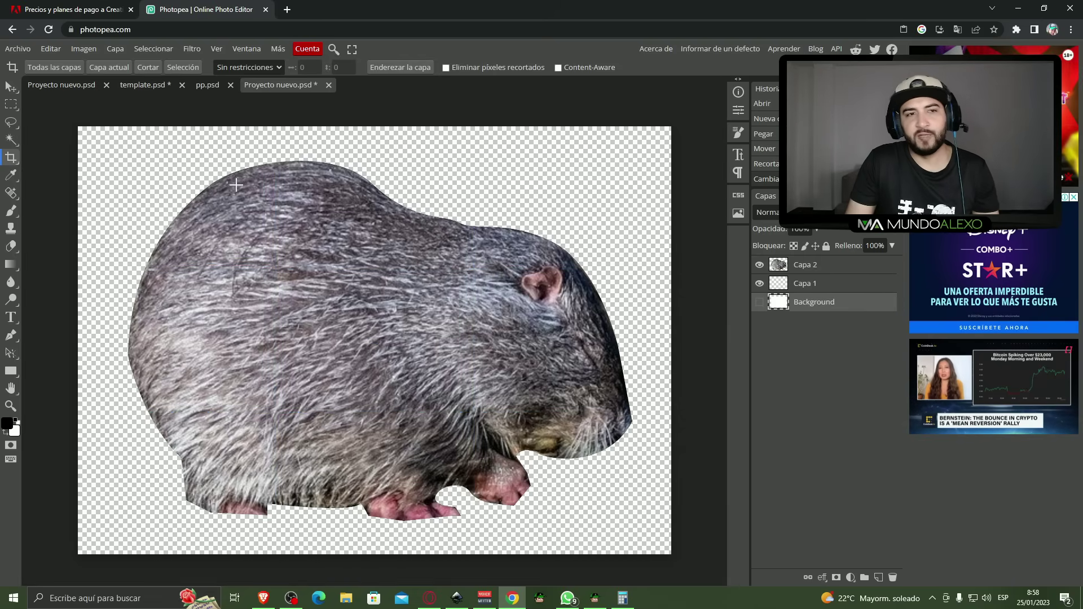
pyautogui.click(9, 86)
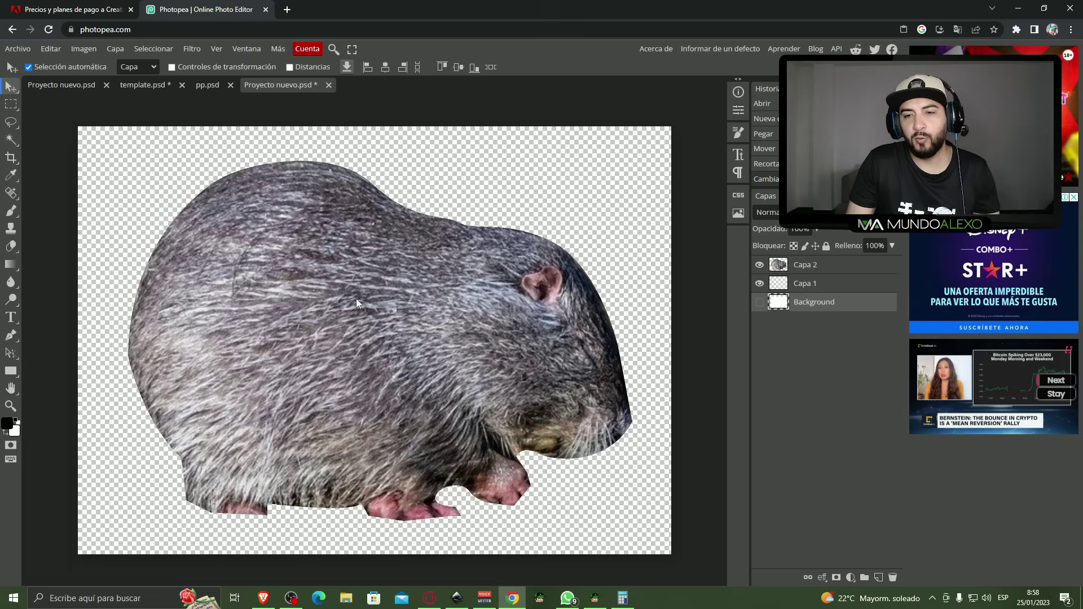
# Step: Select Capa 2 and use Duplicar capa to create Capa 2 copy
pyautogui.click(838, 270)
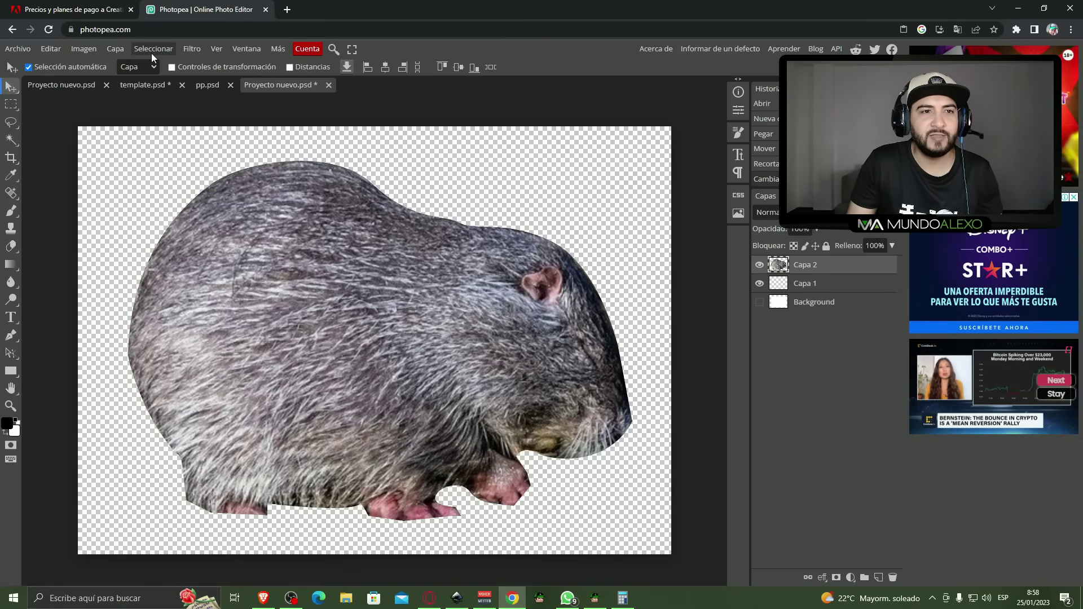
pyautogui.click(190, 51)
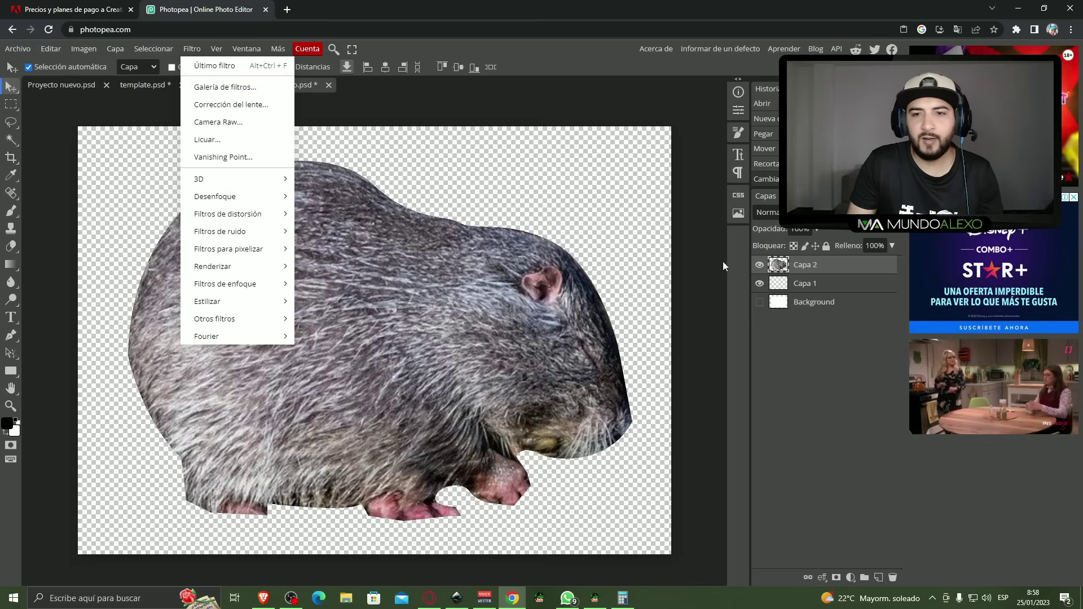
pyautogui.click(850, 273)
pyautogui.rightClick(793, 265)
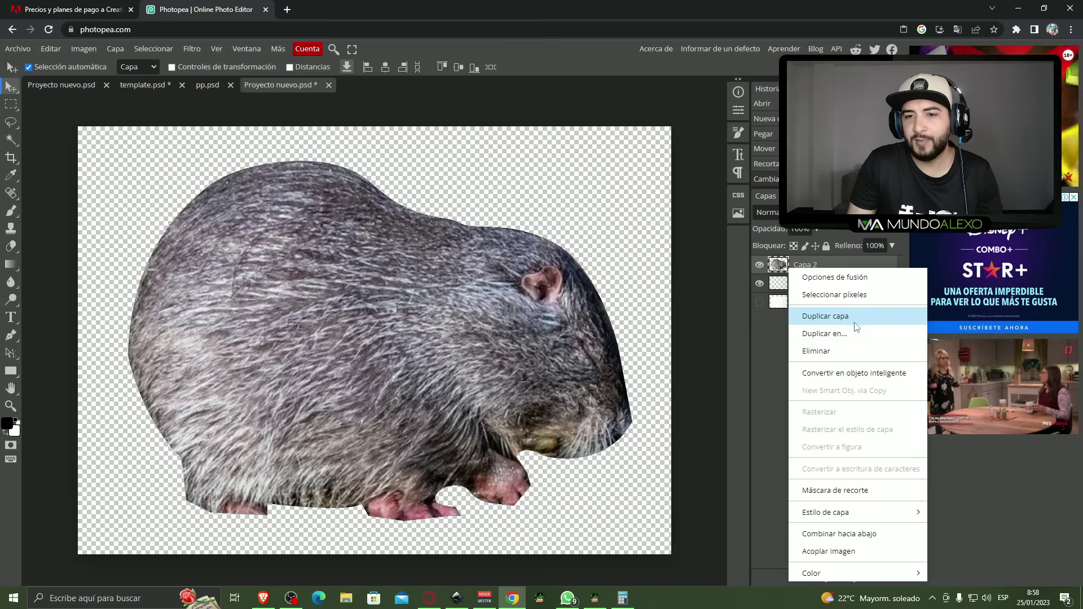
pyautogui.click(851, 317)
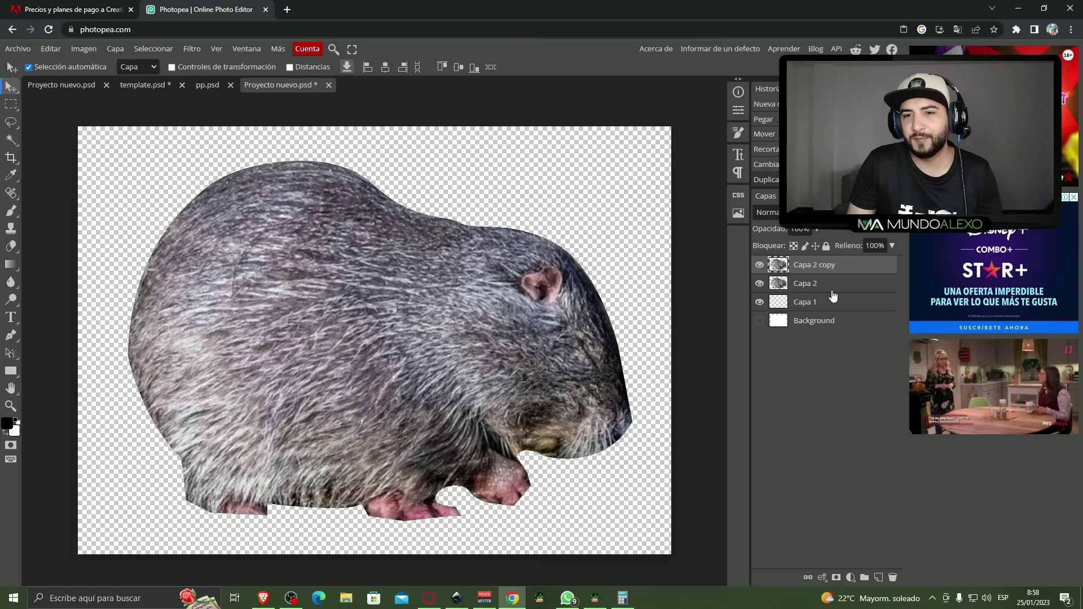
pyautogui.click(186, 48)
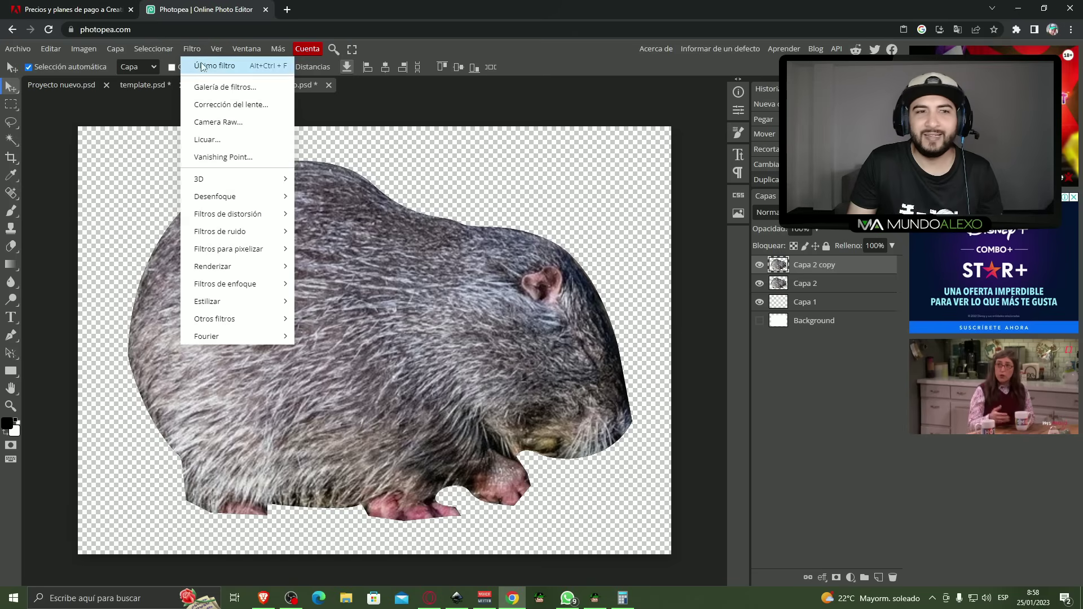
# Step: In the Filter Gallery, preview Recorte, Fresco, Pinceladas, Bordes de póster, Esponja and Bordes acentuados
pyautogui.click(231, 89)
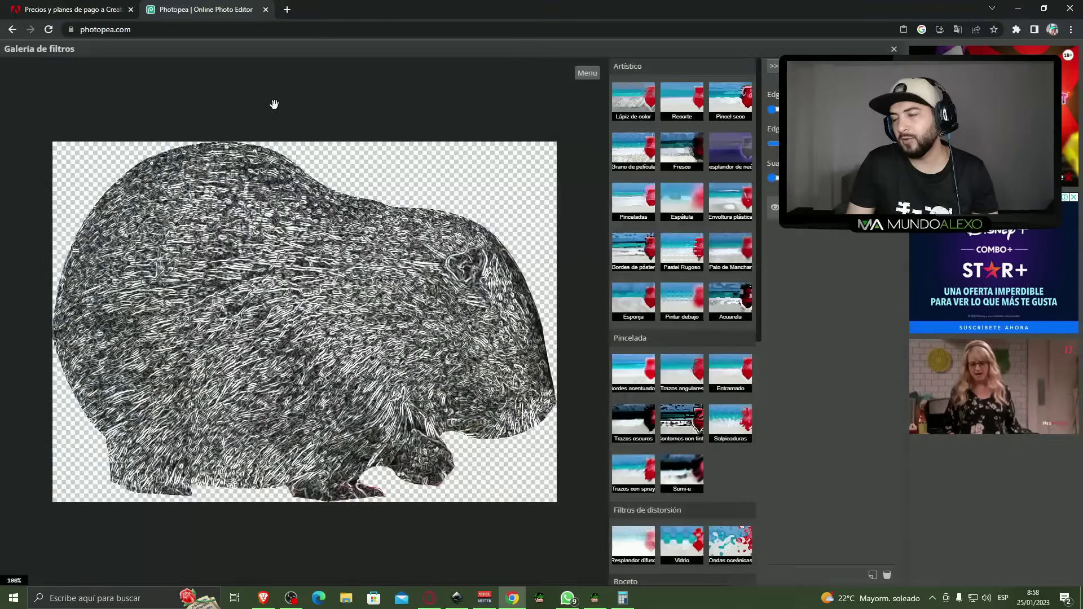
pyautogui.click(671, 113)
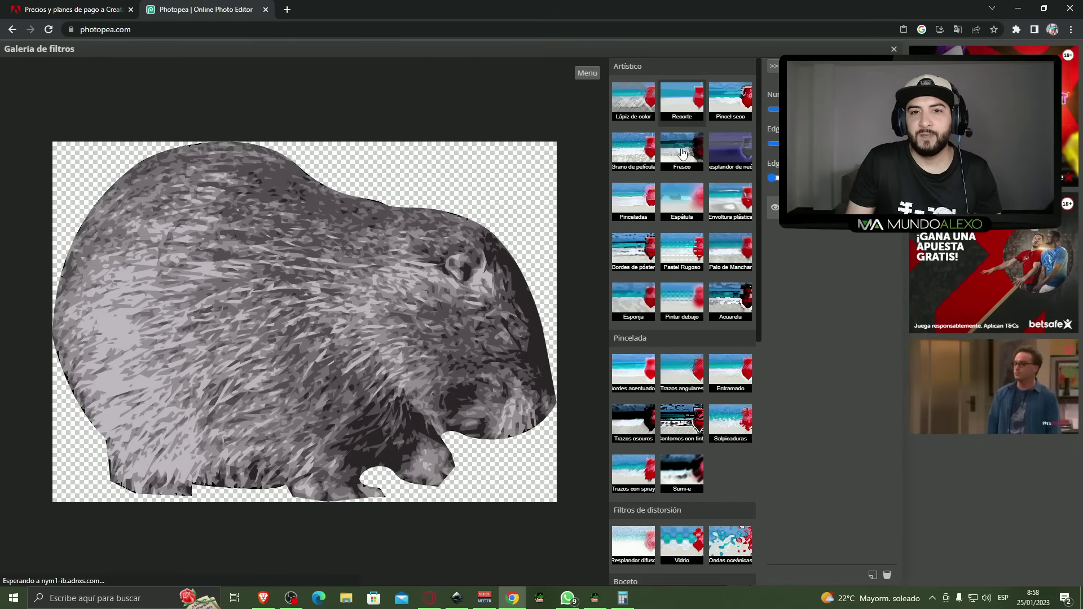
pyautogui.click(682, 152)
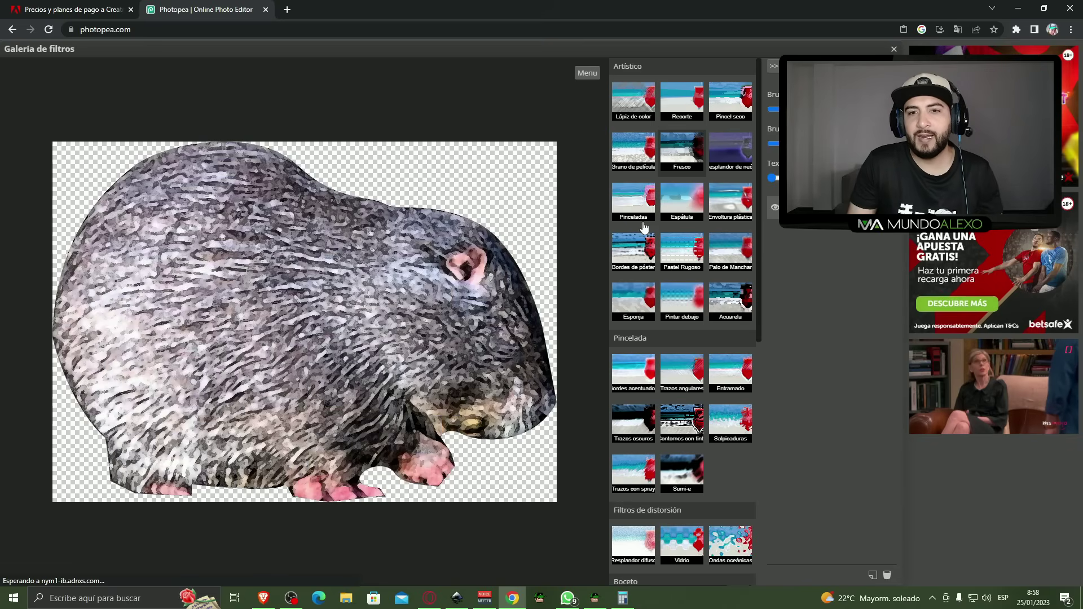
pyautogui.click(631, 208)
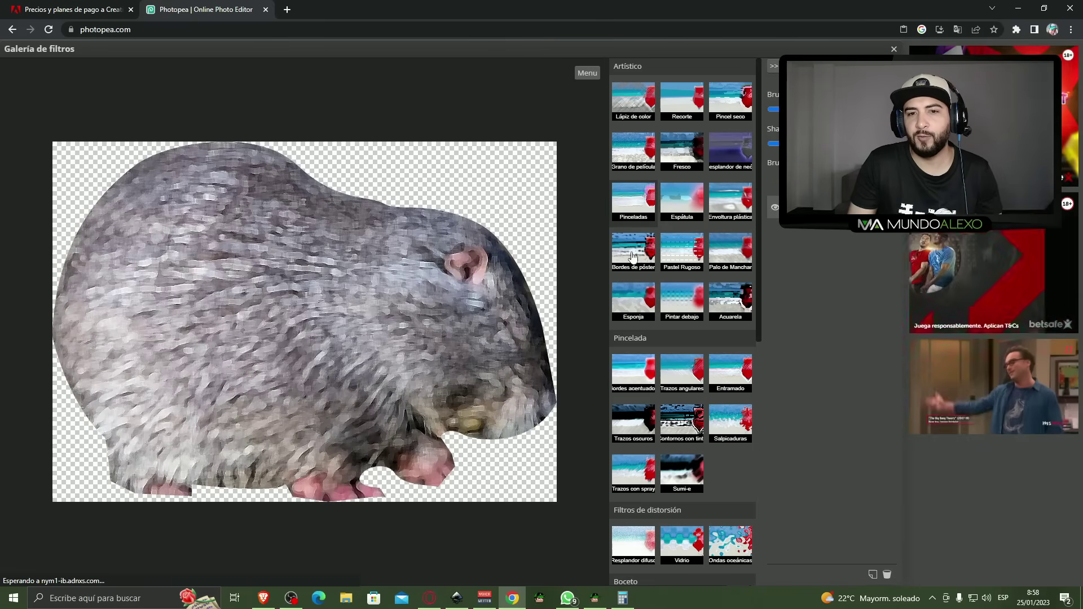
pyautogui.click(633, 256)
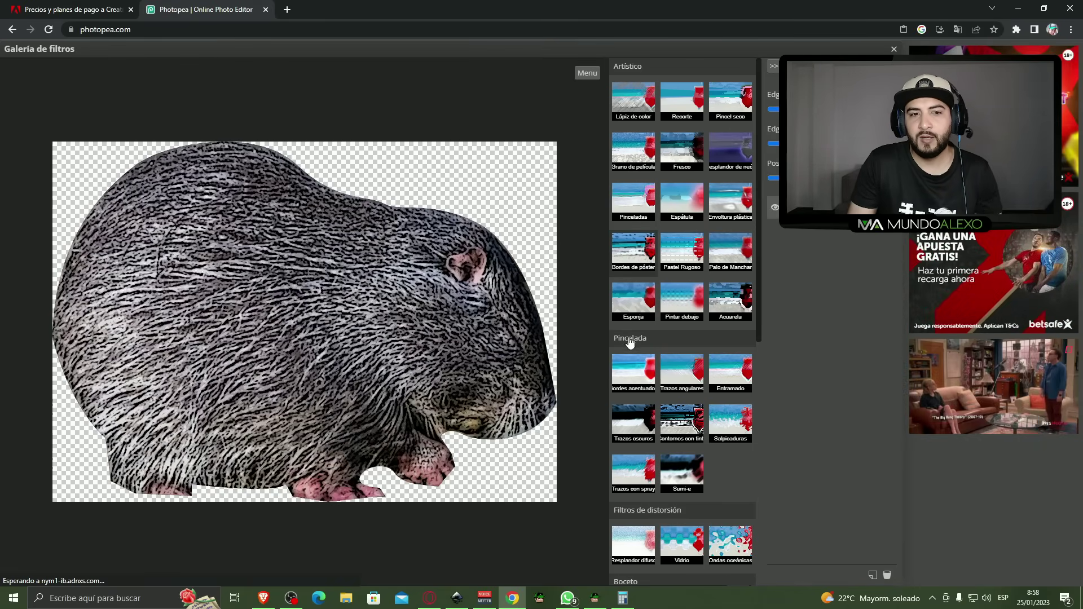
pyautogui.click(648, 314)
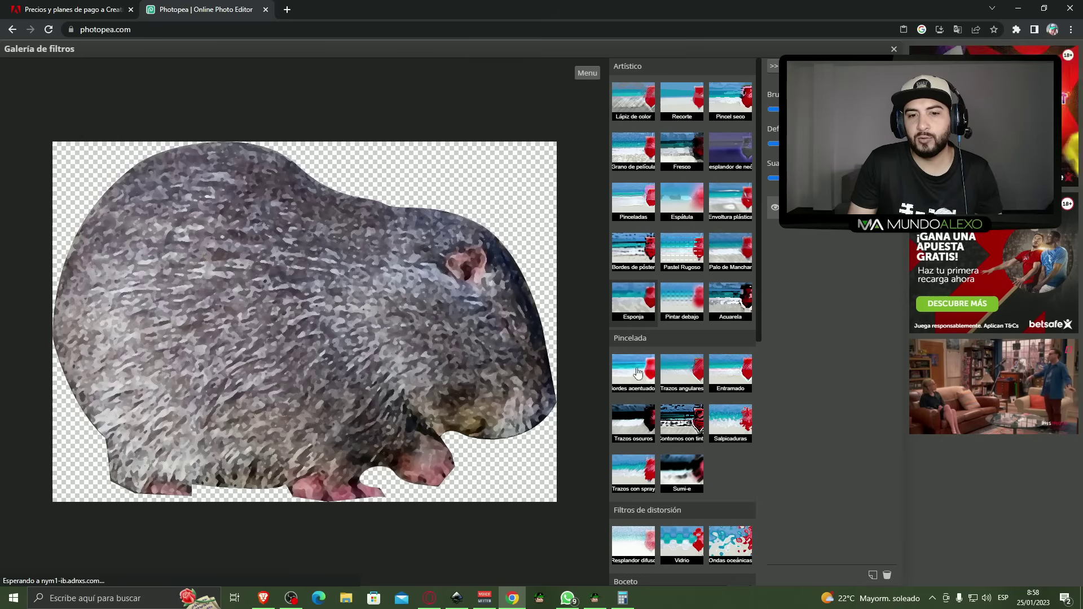
pyautogui.click(651, 375)
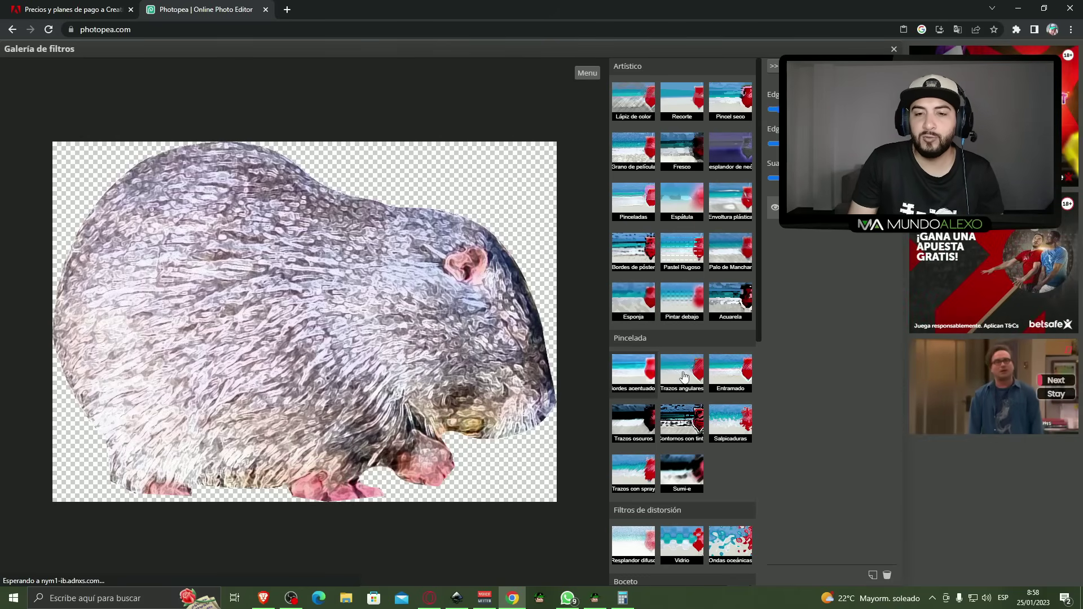
# Step: Preview Trazos oscuros, Trazos con spray, Sumi-e and the Bolígrafo gráfico sketch effect
pyautogui.click(729, 376)
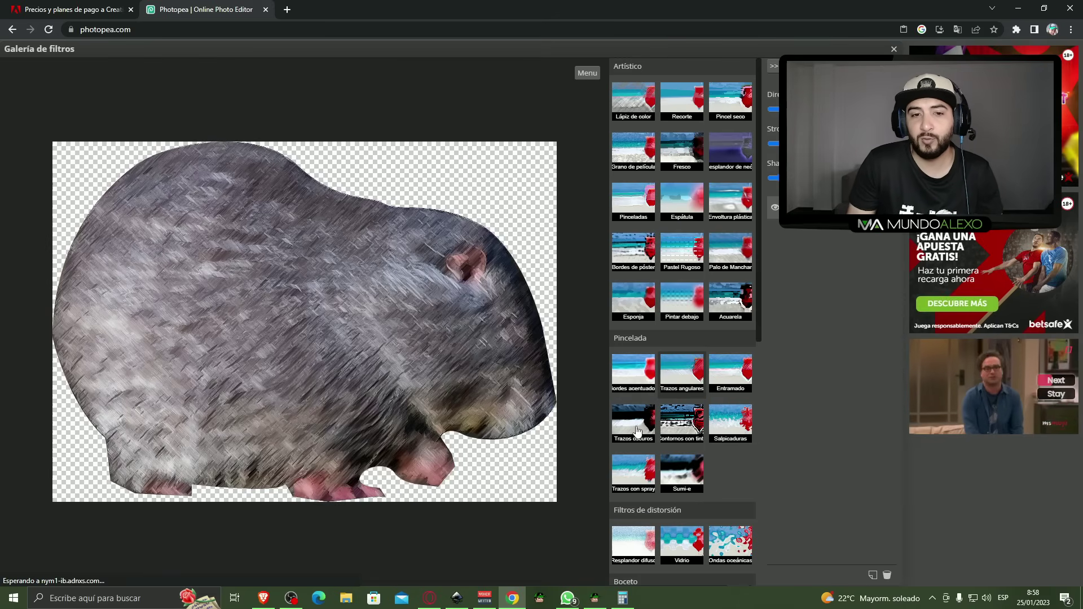
pyautogui.click(636, 430)
pyautogui.click(647, 475)
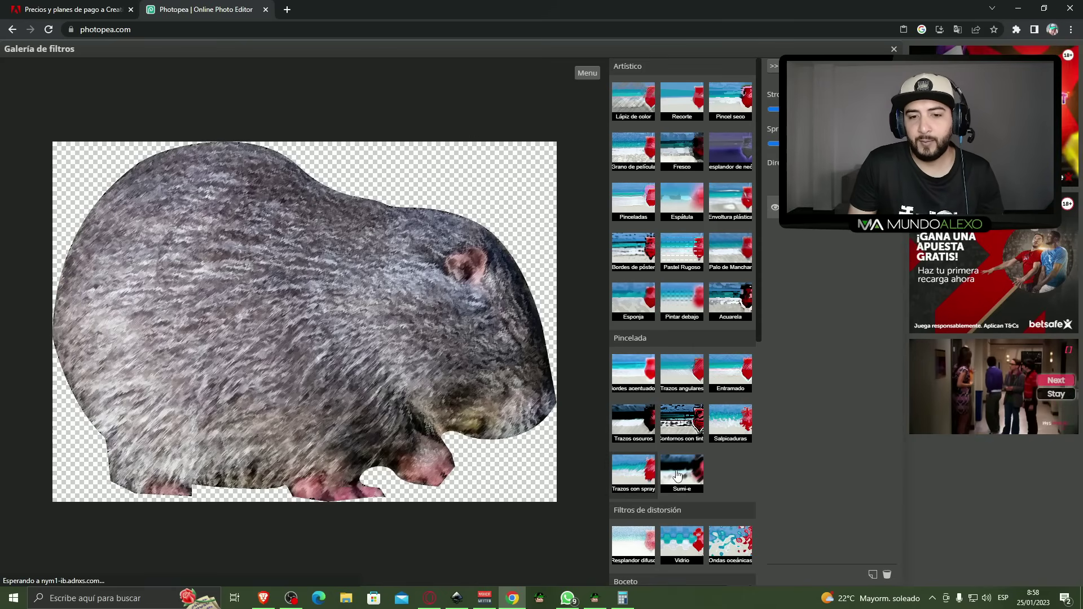
pyautogui.click(678, 476)
pyautogui.scroll(-3, 658, 438)
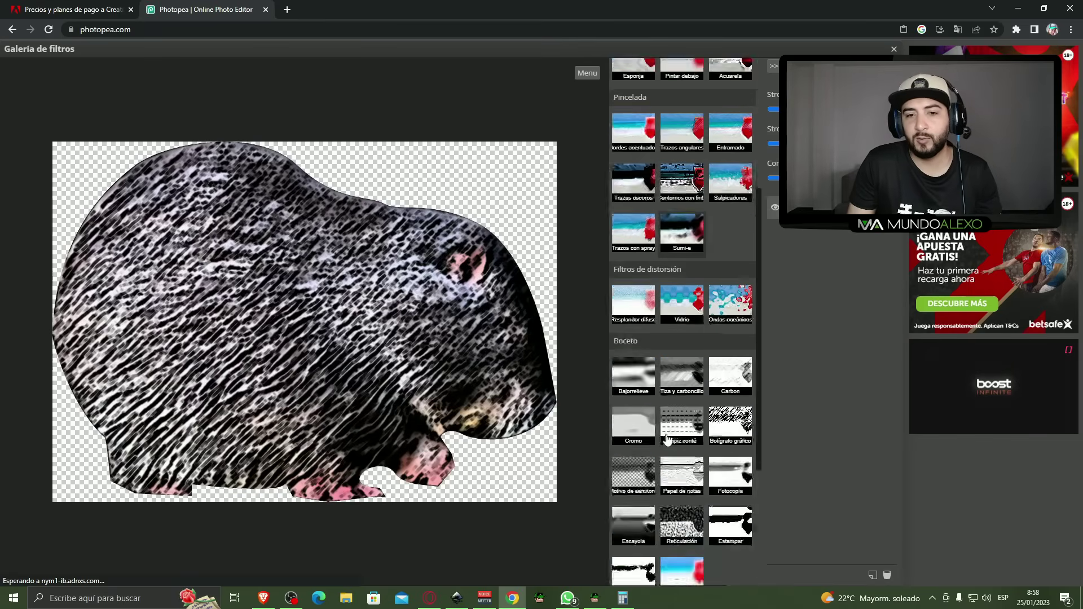
pyautogui.scroll(-3, 660, 411)
pyautogui.click(731, 330)
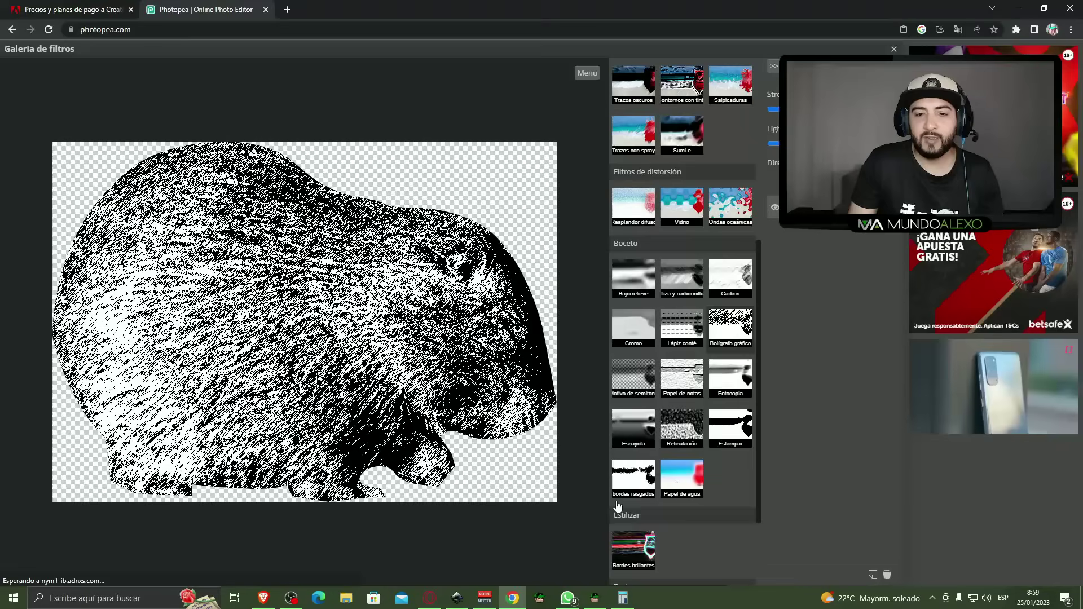
pyautogui.scroll(3, 648, 489)
pyautogui.scroll(3, 646, 384)
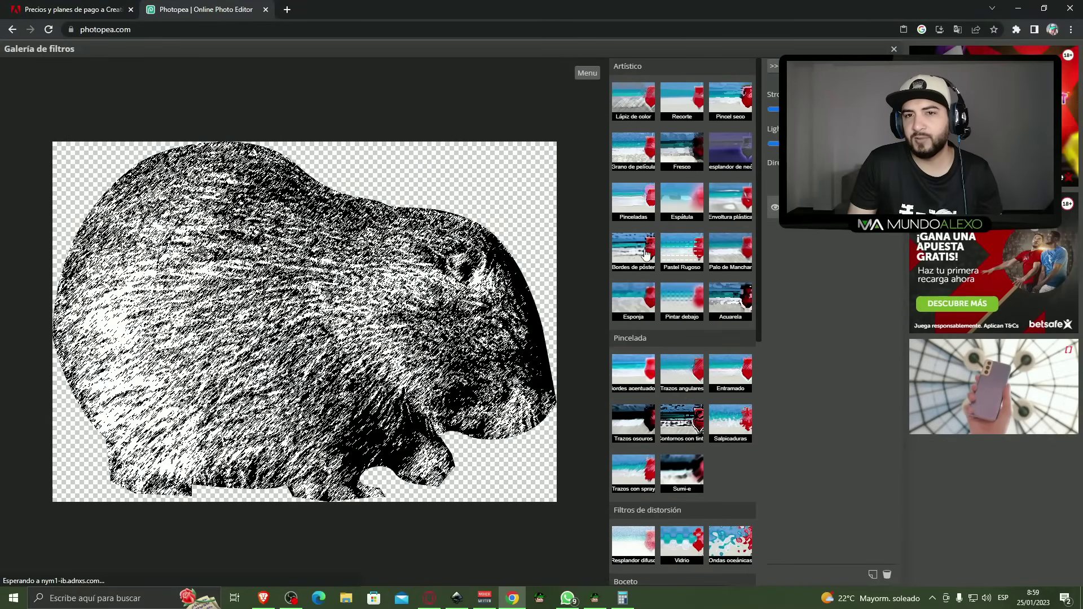
# Step: Apply the Recorte (Cutout) filter to Capa 2 copy and hide that layer
pyautogui.click(687, 106)
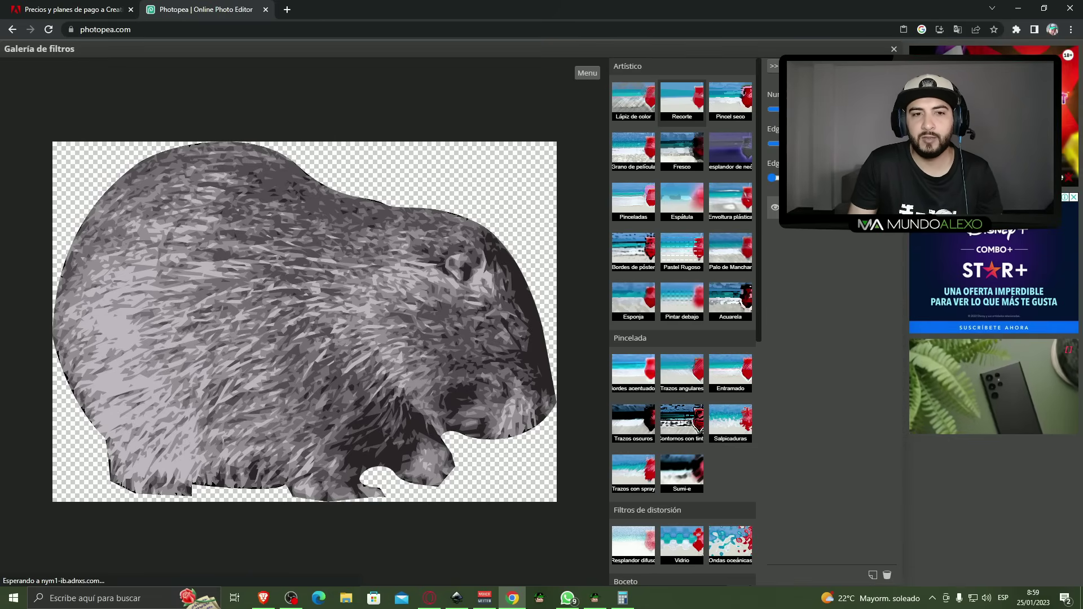
pyautogui.press('Return')
pyautogui.click(760, 265)
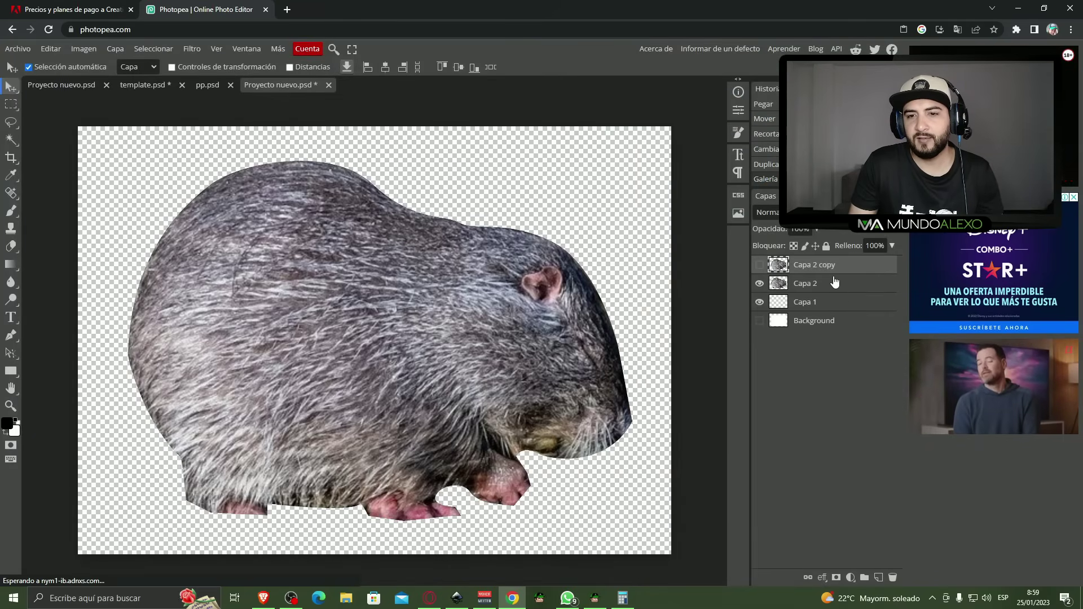
# Step: Duplicate Capa 2 again as Capa 2 copy 2 and bring up Imagen > Ajustes
pyautogui.rightClick(834, 284)
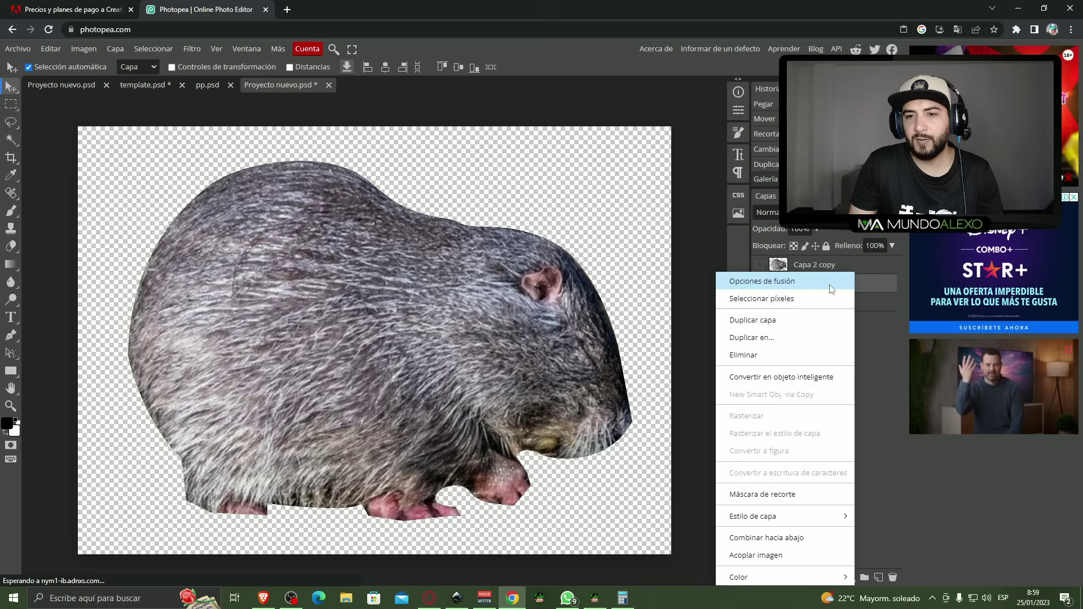
pyautogui.click(772, 326)
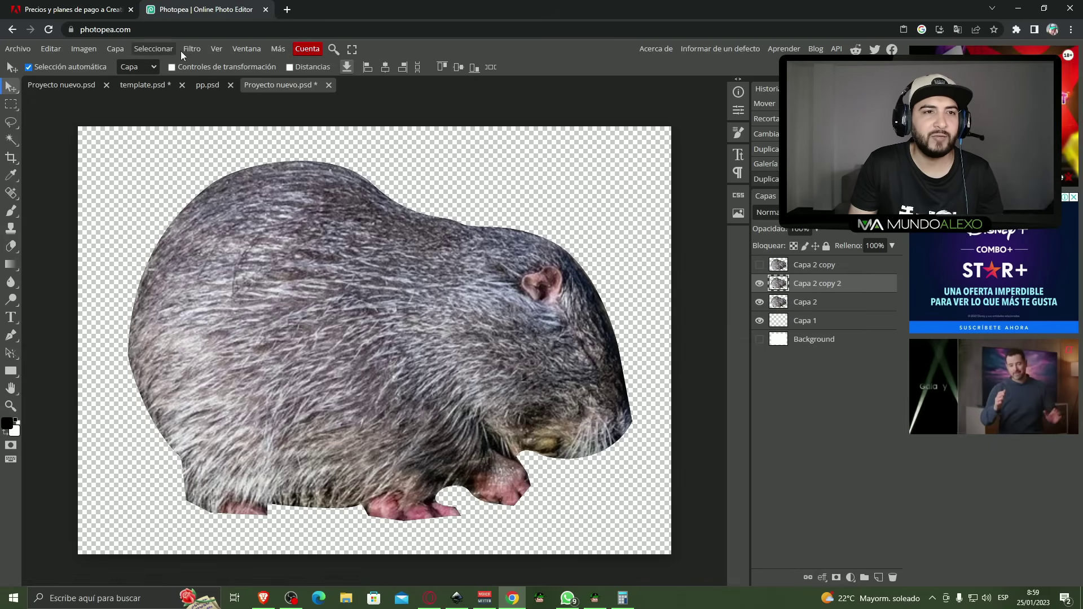
pyautogui.click(81, 48)
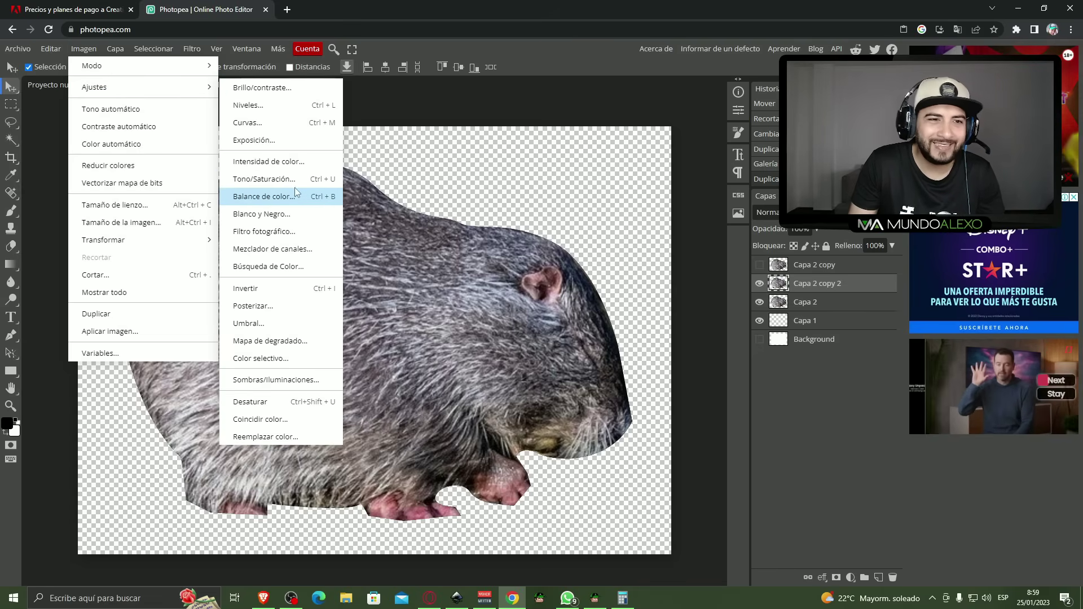
pyautogui.moveTo(93, 86)
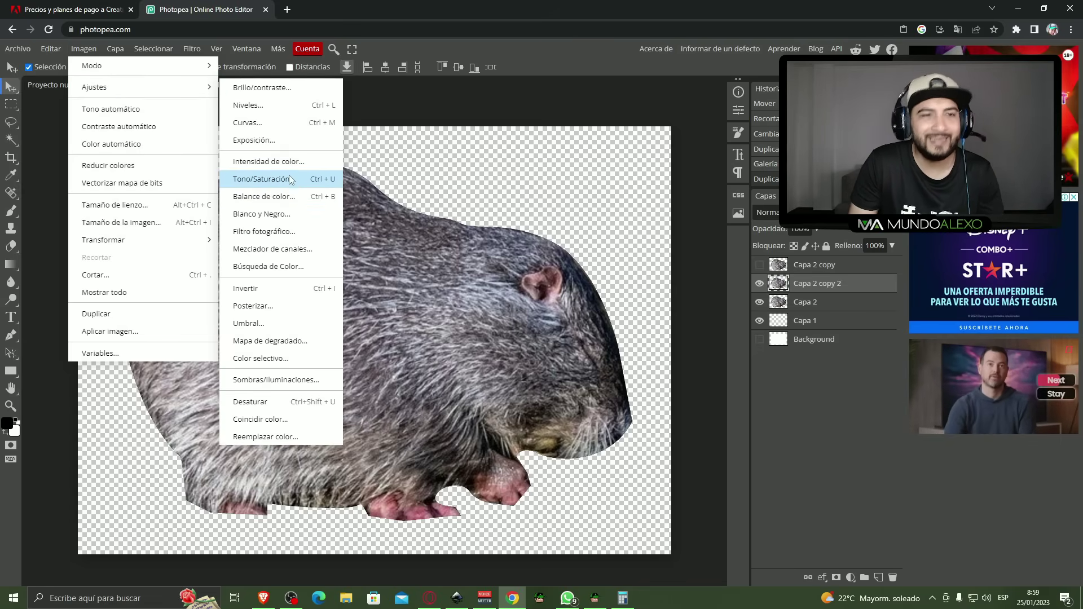
# Step: Recolour Capa 2 copy 2 with Tono/Saturación at hue −71, saturation 74, then go to template.psd
pyautogui.click(286, 180)
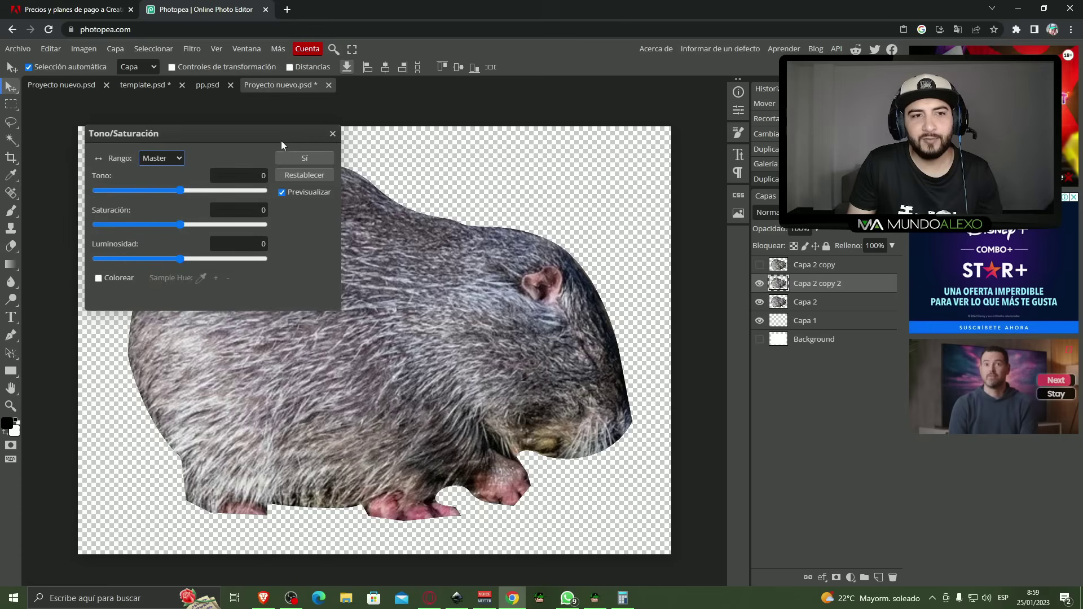
pyautogui.moveTo(282, 142); pyautogui.dragTo(667, 107)
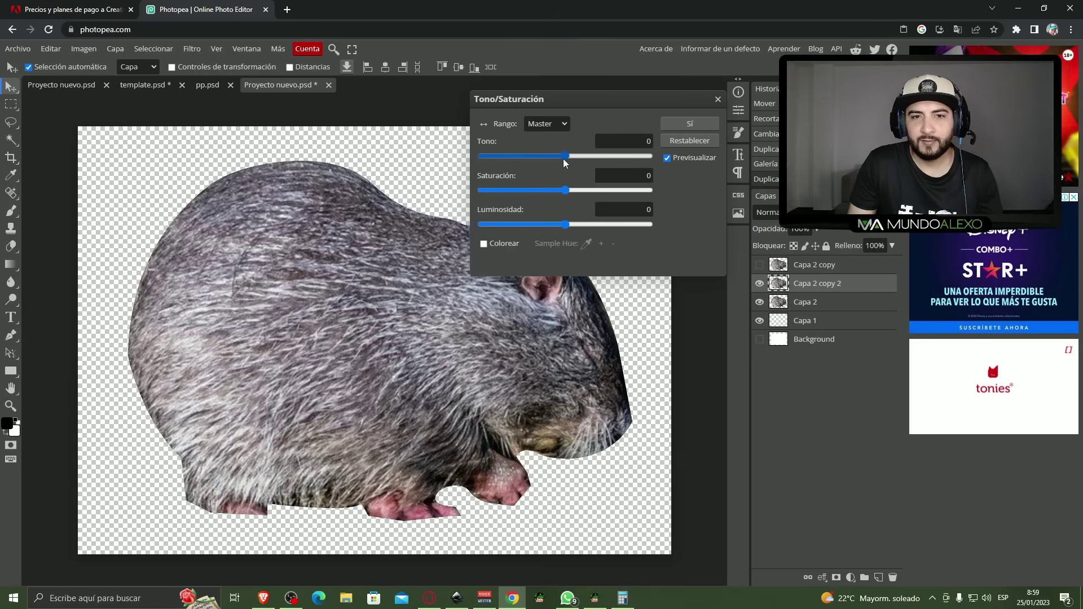
pyautogui.moveTo(565, 163); pyautogui.dragTo(610, 156)
pyautogui.moveTo(566, 190)
pyautogui.mouseDown()
pyautogui.moveTo(651, 190)
pyautogui.moveTo(532, 156)
pyautogui.mouseUp()
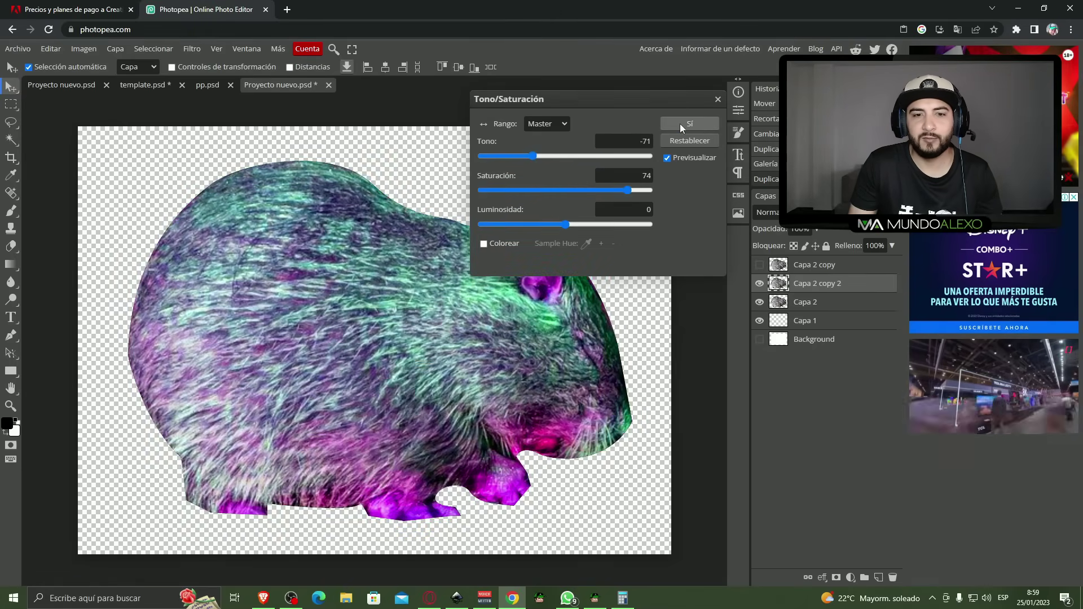
pyautogui.moveTo(566, 224)
pyautogui.mouseDown()
pyautogui.moveTo(594, 225)
pyautogui.moveTo(564, 224)
pyautogui.mouseUp()
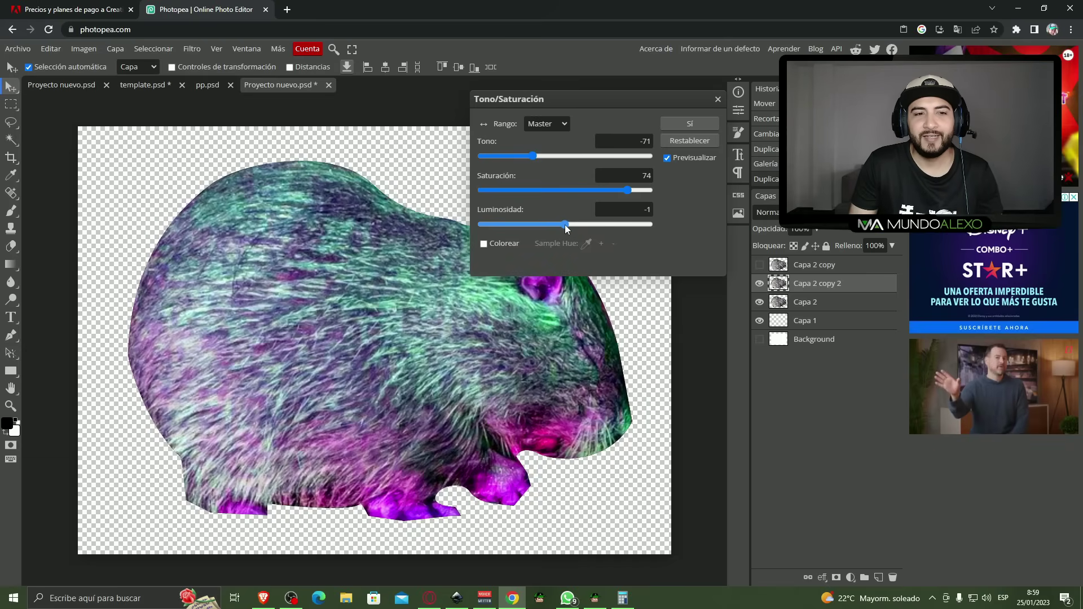
pyautogui.click(684, 124)
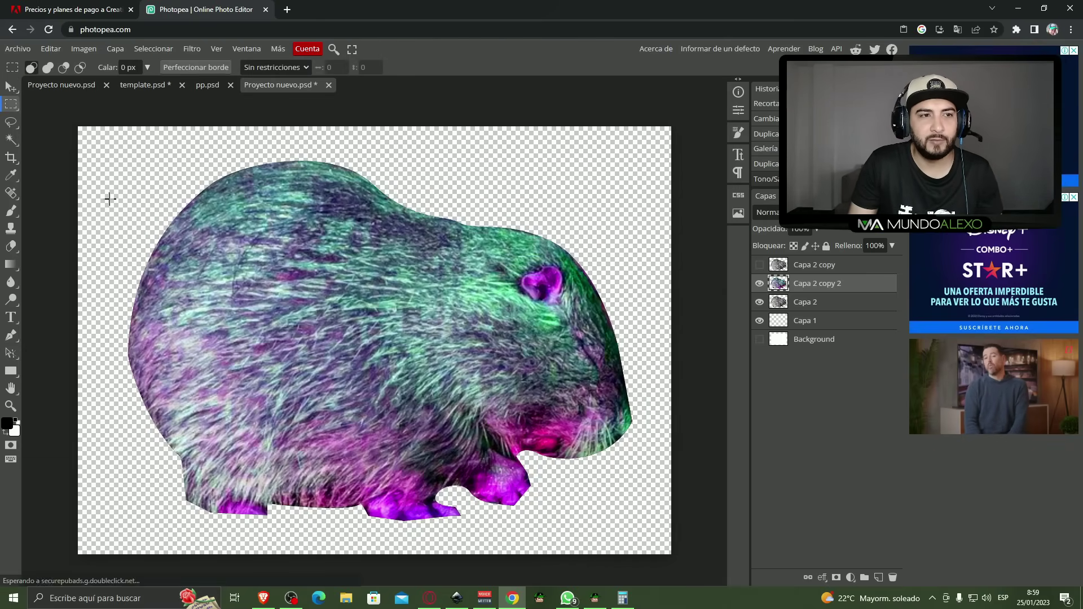
pyautogui.click(142, 85)
# Step: Paste the purple-green beaver into template.psd, nudge it upward, and check it at fit and zoomed views
pyautogui.hotkey('ctrl', 'v')
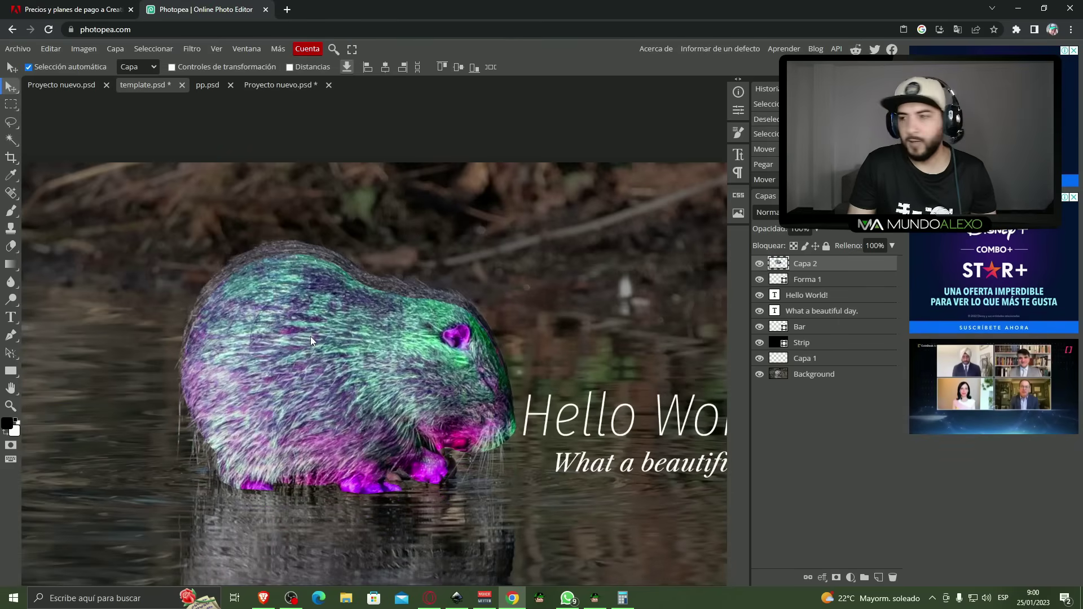
pyautogui.press('Up')
pyautogui.press('Up')
pyautogui.press('Up')
pyautogui.press('Up')
pyautogui.press('Up')
pyautogui.press('Up')
pyautogui.press('Up')
pyautogui.press('Up')
pyautogui.press('Up')
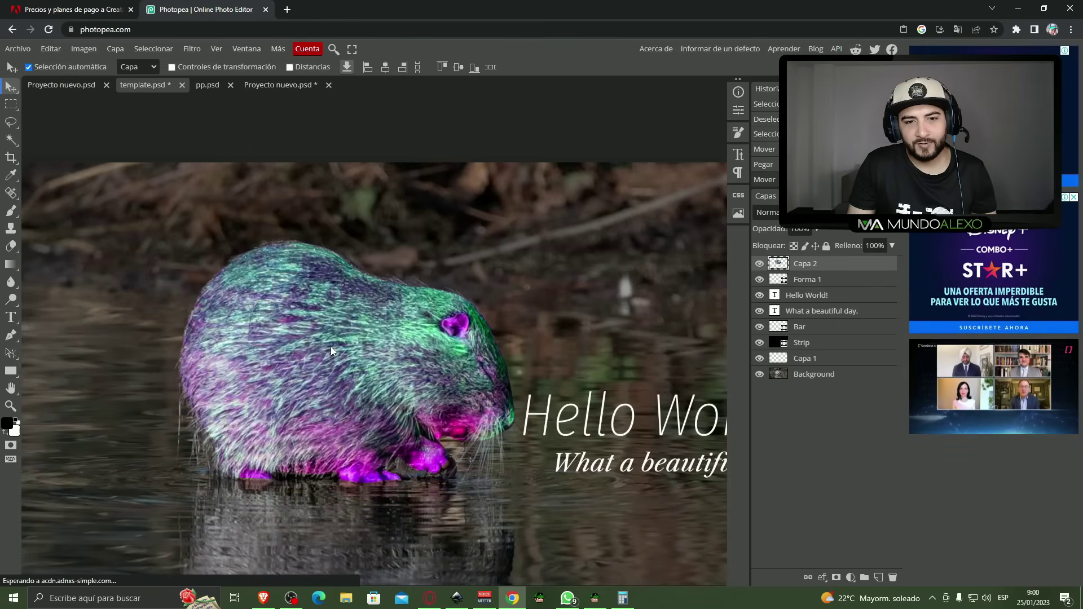
pyautogui.press('Up')
pyautogui.press('Up')
pyautogui.press('Up')
pyautogui.moveTo(330, 346); pyautogui.dragTo(329, 344)
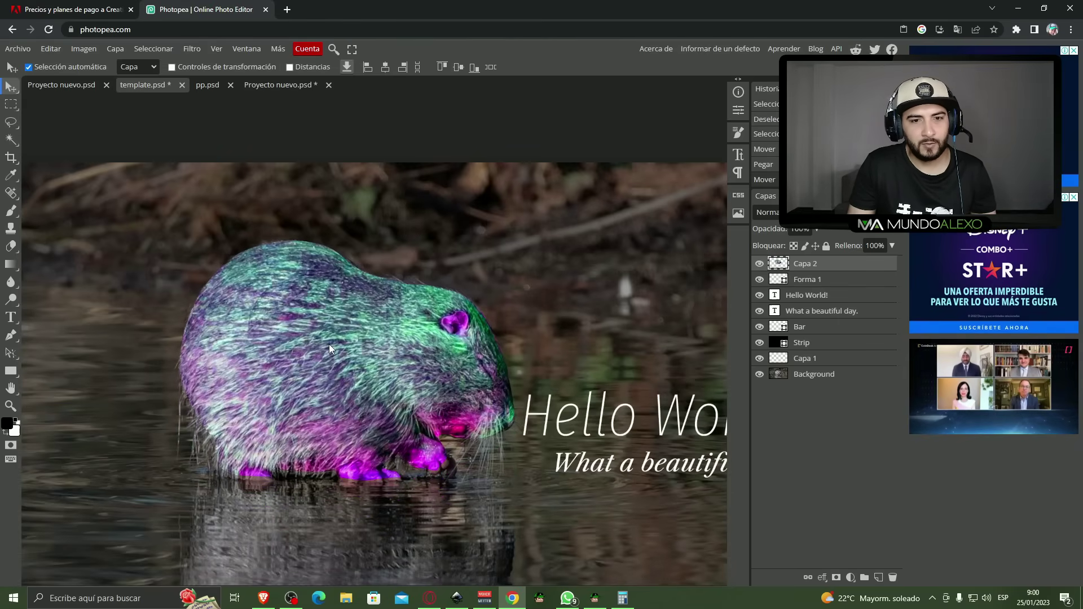
pyautogui.scroll(-2, 384, 282)
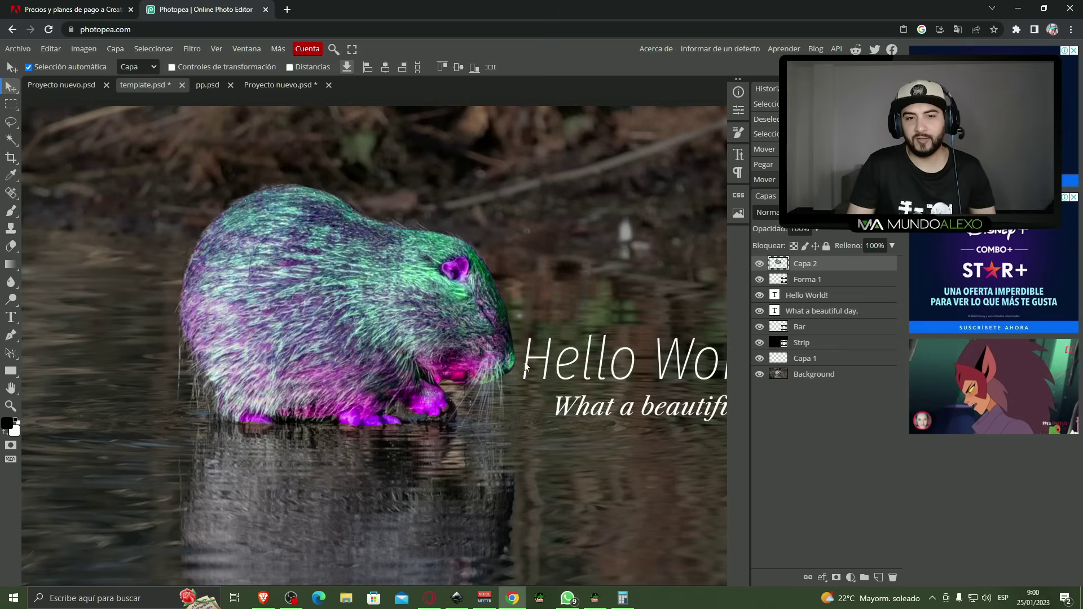
pyautogui.hotkey('ctrl', '0')
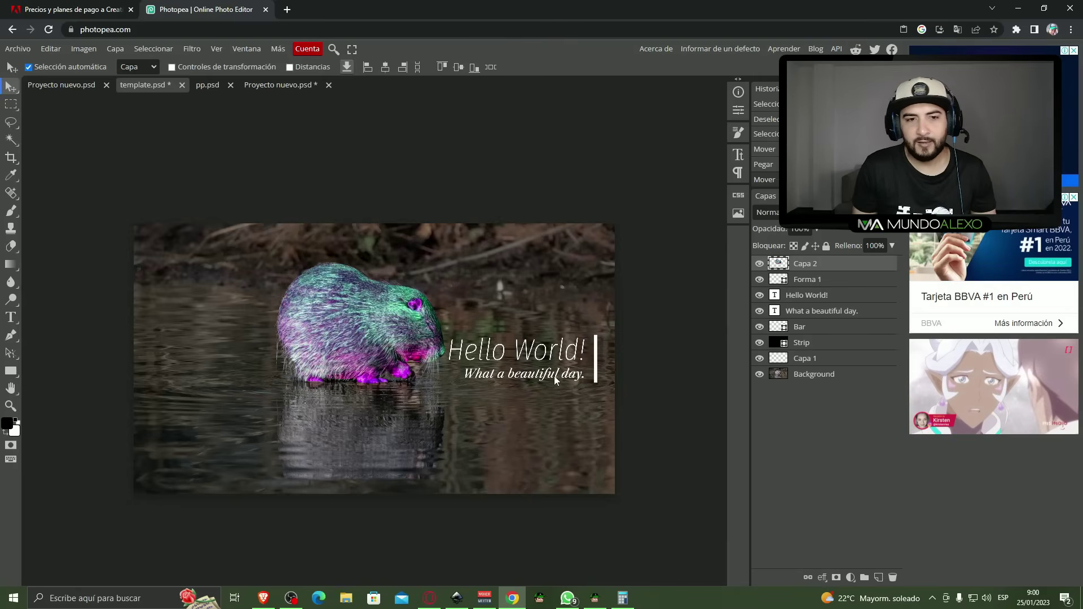
pyautogui.hotkey('ctrl', '+')
pyautogui.hotkey('ctrl', '+')
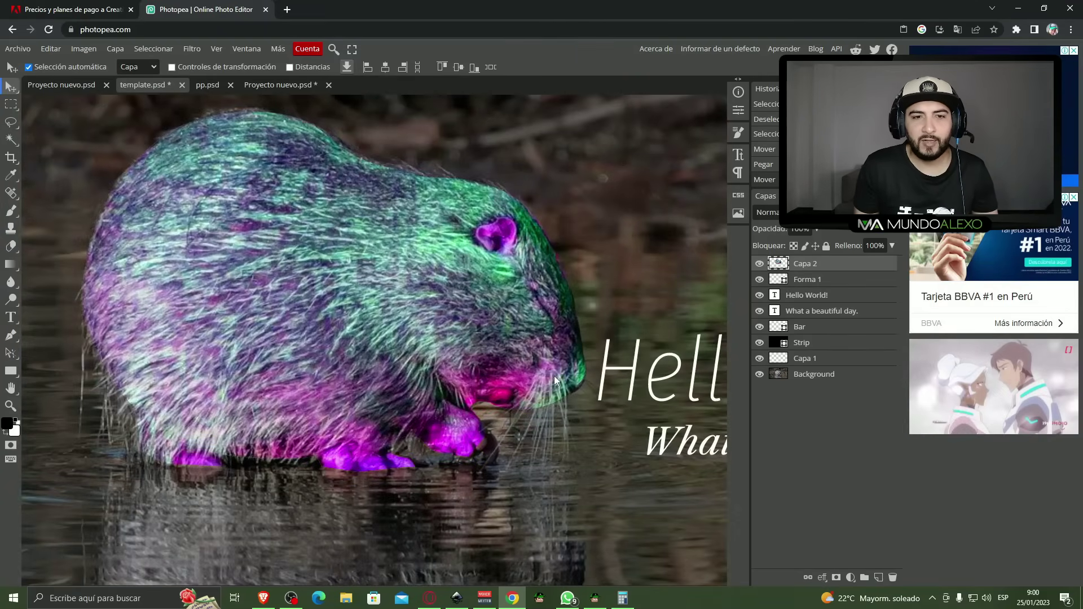
pyautogui.hotkey('ctrl', '-')
pyautogui.hotkey('ctrl', '-')
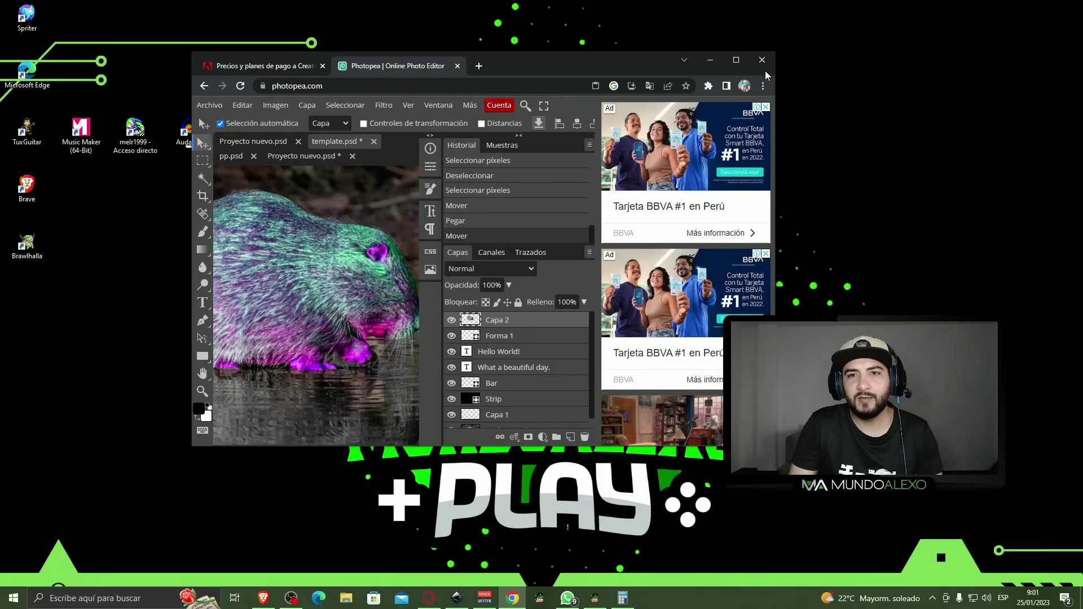
# Step: Resize and reposition the browser window so the Photopea template fills most of the screen
pyautogui.moveTo(777, 52)
pyautogui.mouseDown()
pyautogui.moveTo(1079, 24)
pyautogui.moveTo(1082, 1)
pyautogui.mouseUp()
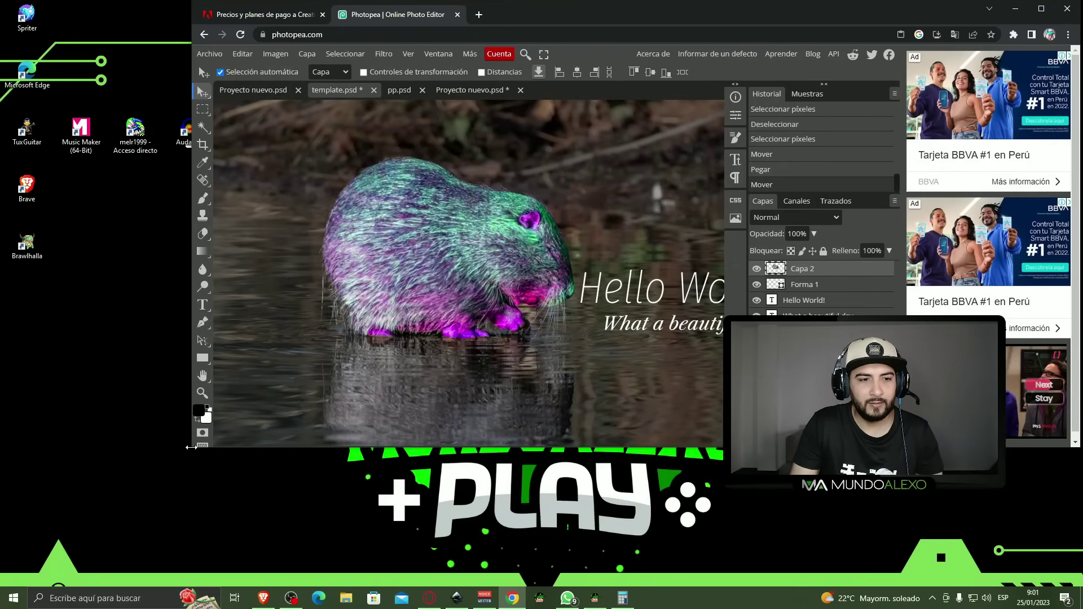
pyautogui.moveTo(191, 448); pyautogui.dragTo(2, 545)
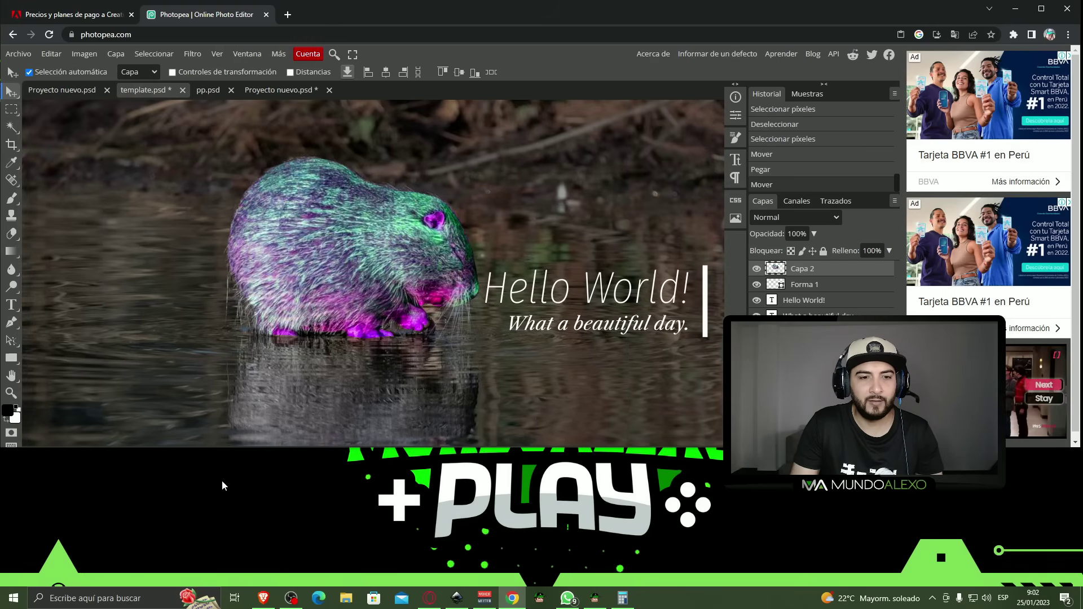
pyautogui.moveTo(229, 450); pyautogui.dragTo(212, 579)
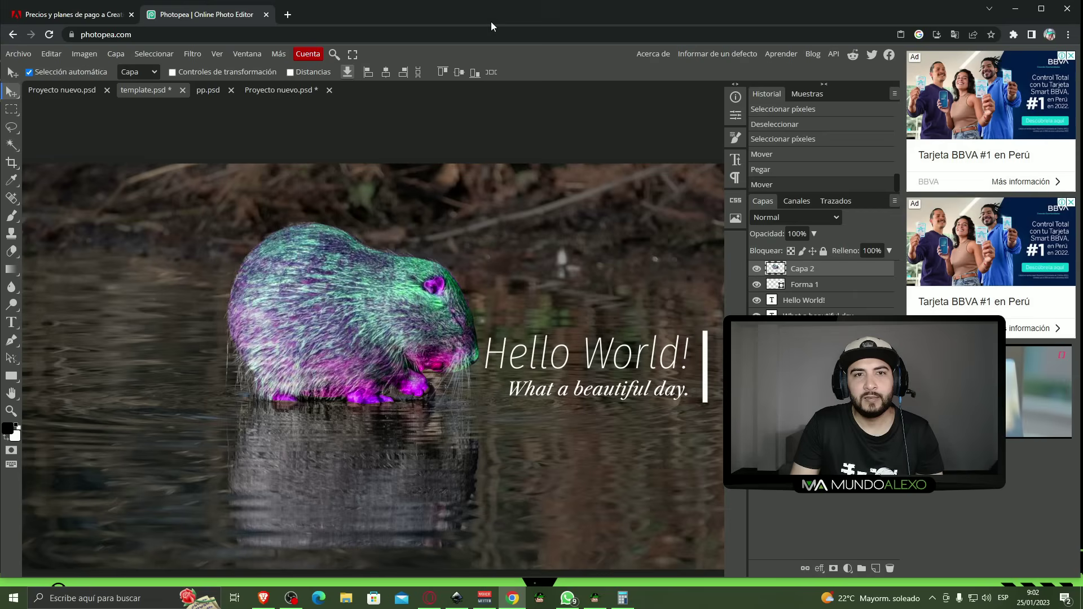
pyautogui.moveTo(496, 13)
pyautogui.mouseDown()
pyautogui.moveTo(488, 45)
pyautogui.moveTo(604, 7)
pyautogui.moveTo(672, 2)
pyautogui.mouseUp()
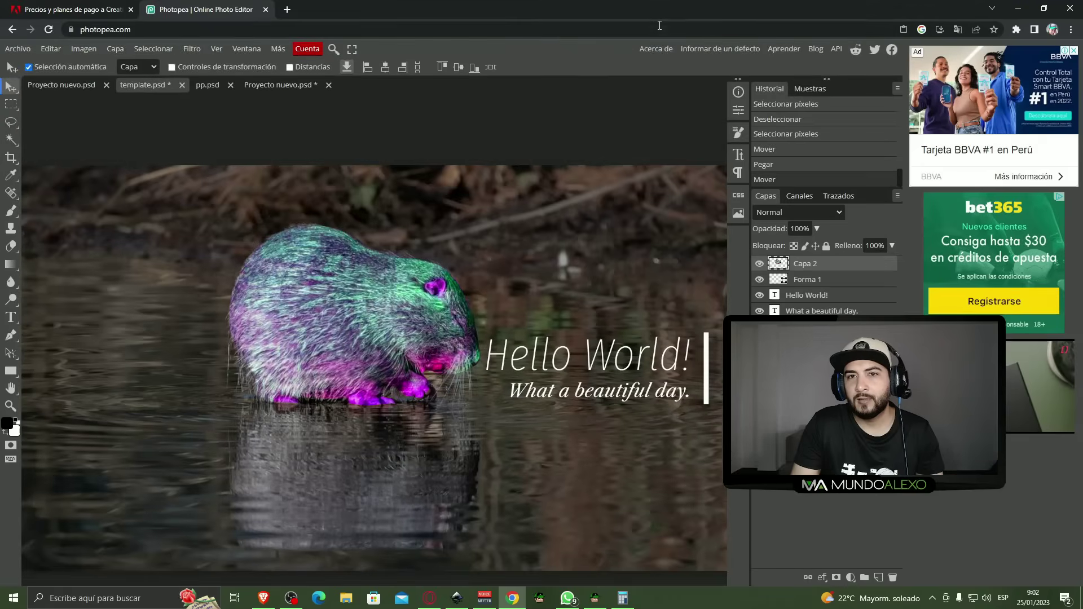
pyautogui.click(1043, 9)
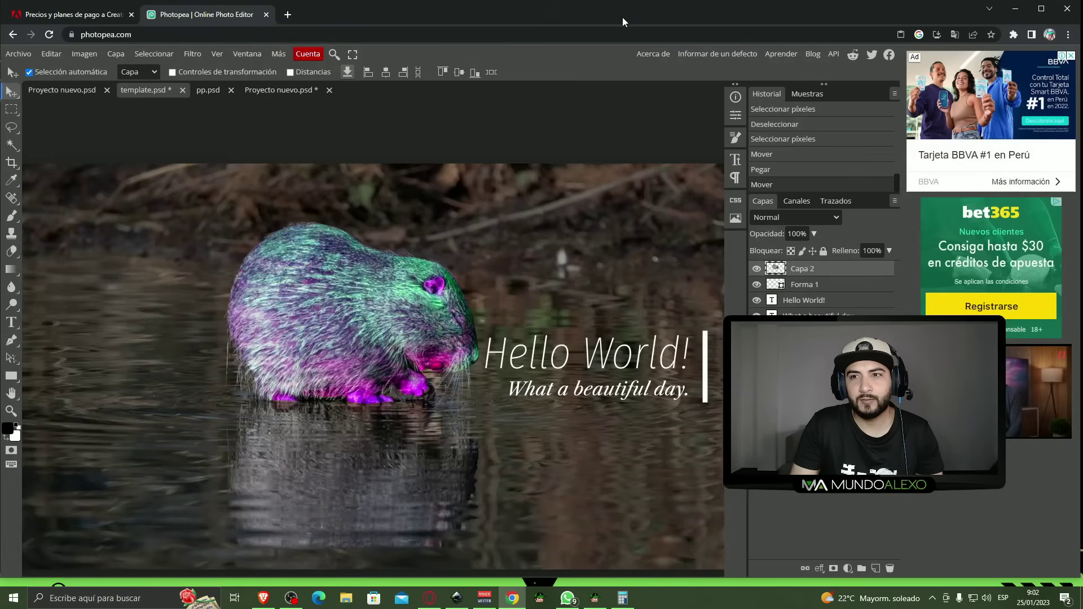
pyautogui.moveTo(621, 17)
pyautogui.mouseDown()
pyautogui.moveTo(688, 22)
pyautogui.moveTo(690, 7)
pyautogui.mouseUp()
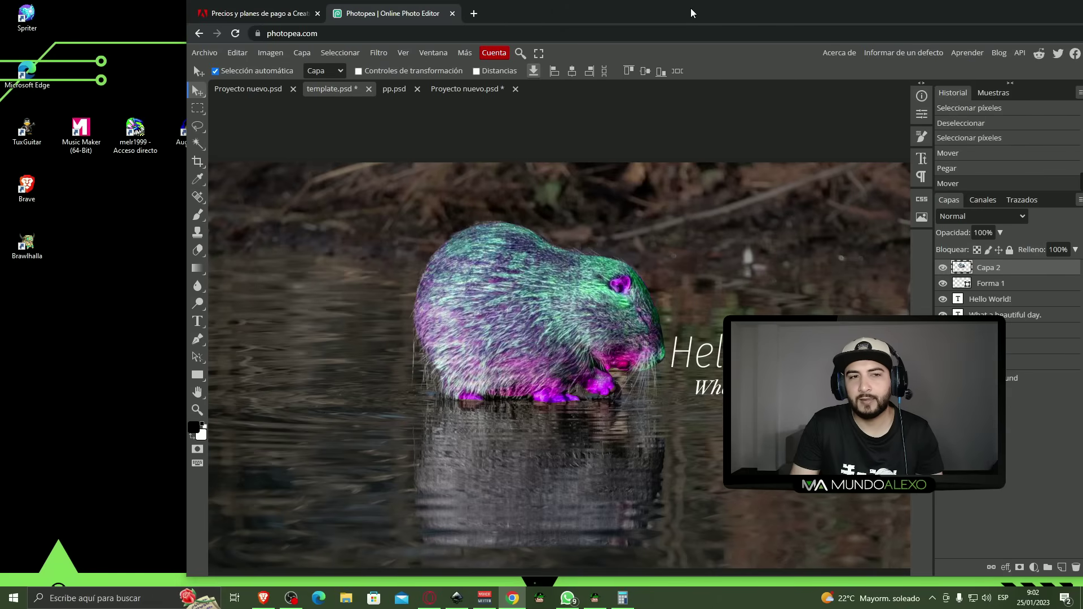
pyautogui.moveTo(691, 8); pyautogui.dragTo(692, 8)
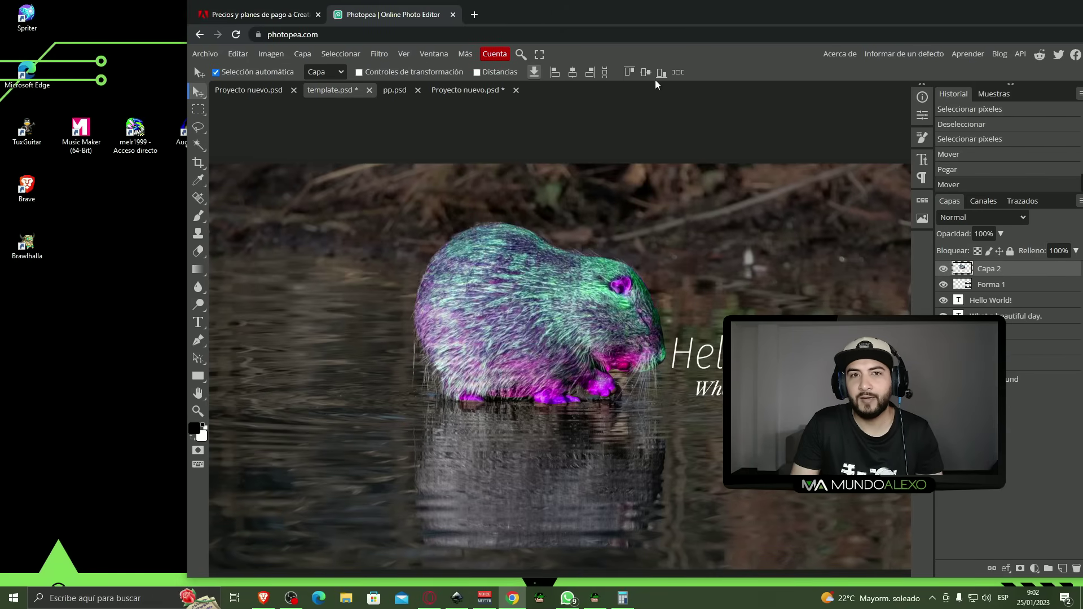
pyautogui.moveTo(751, 17); pyautogui.dragTo(743, 9)
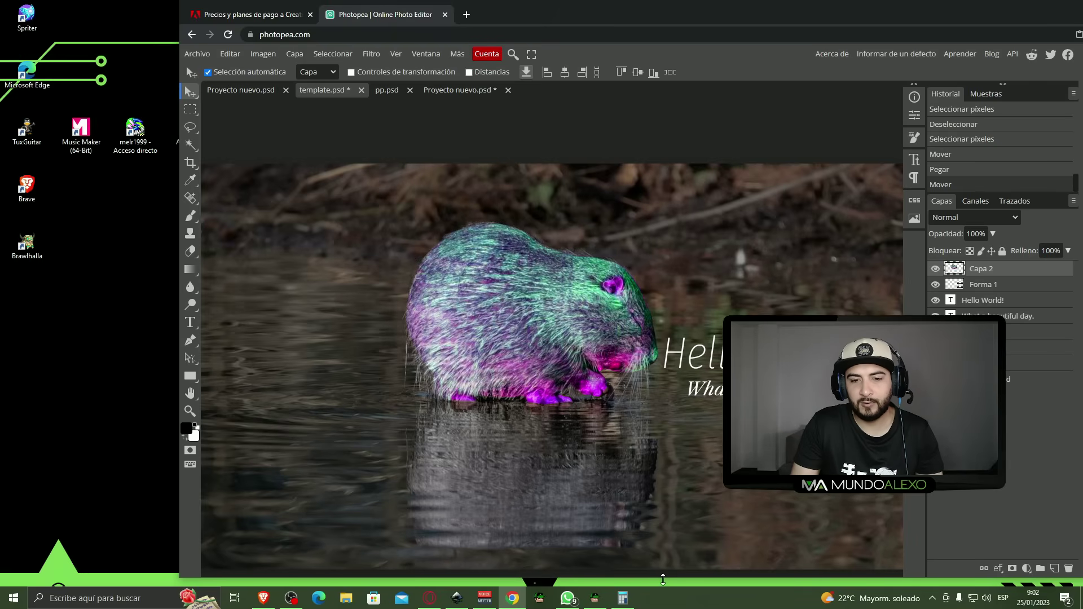
pyautogui.moveTo(663, 580); pyautogui.dragTo(662, 589)
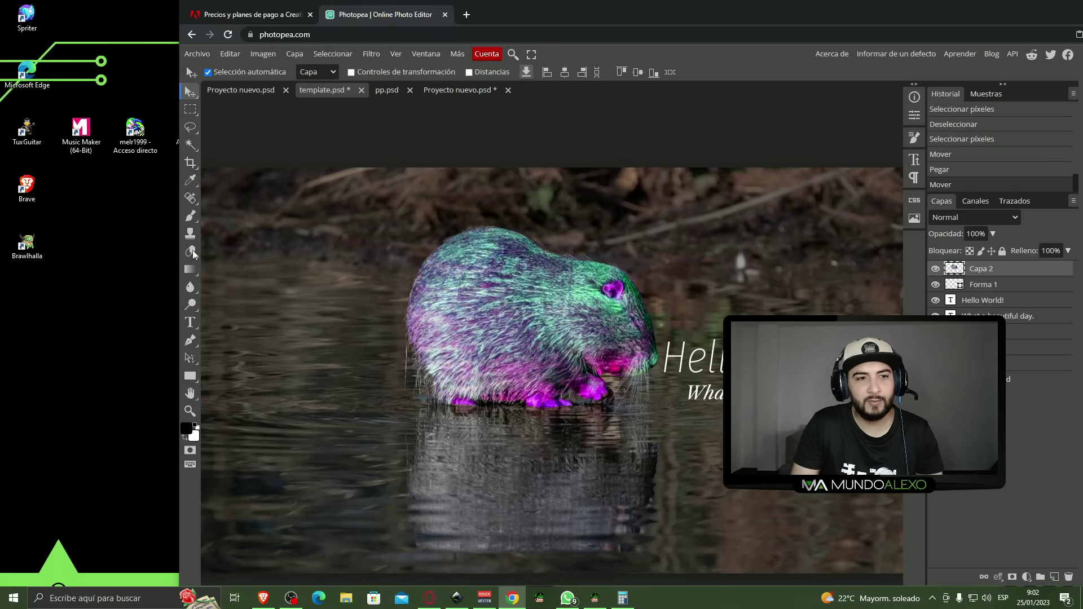
pyautogui.moveTo(178, 232); pyautogui.dragTo(1, 212)
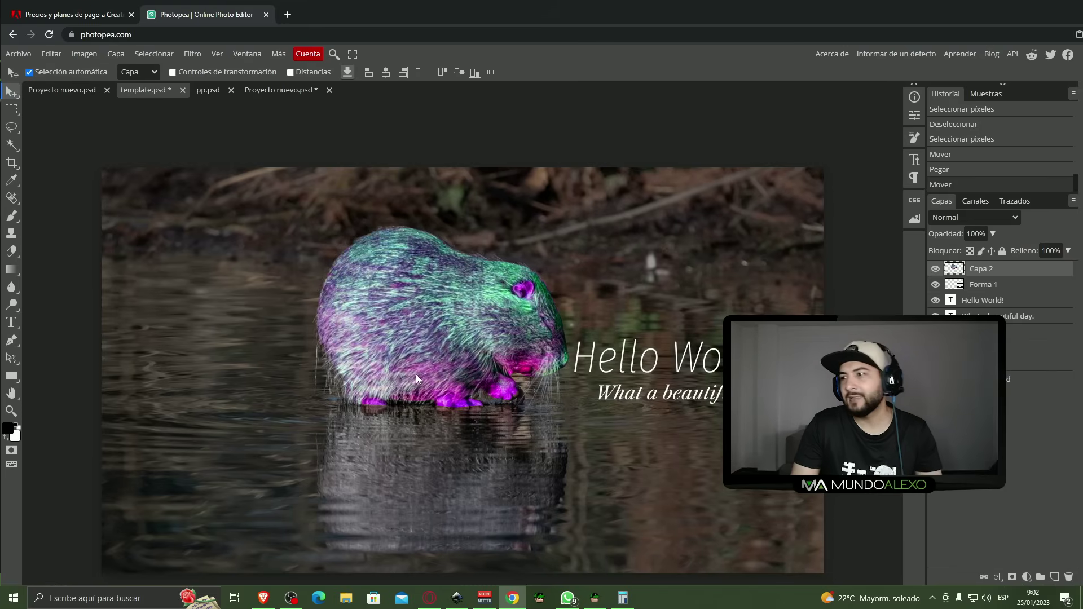